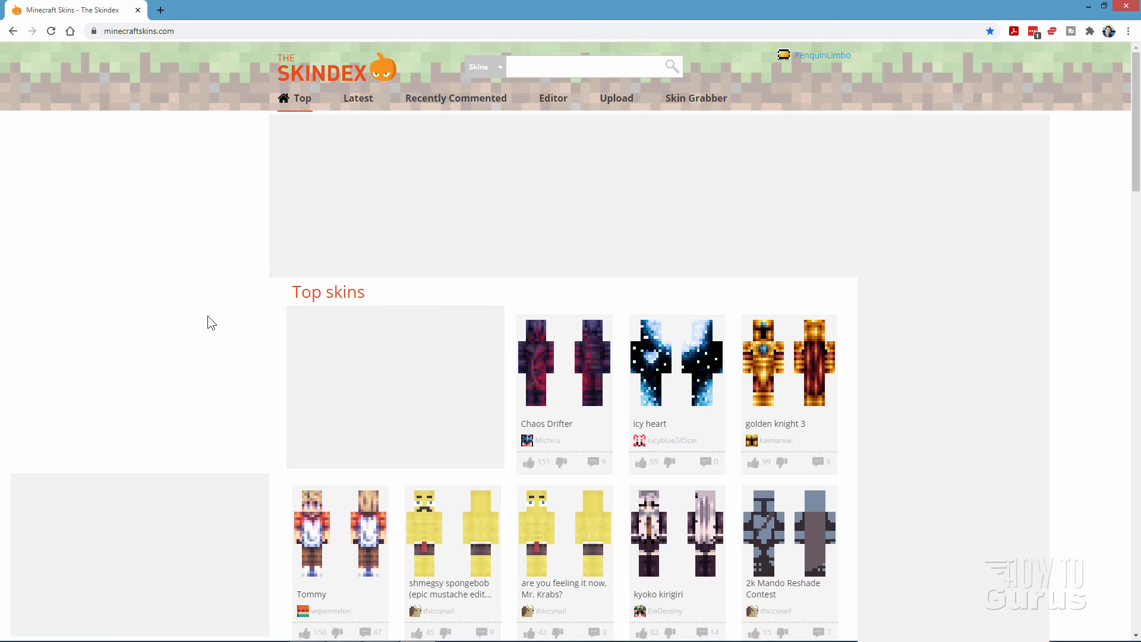
# Browse the first page of top Minecraft skins on The Skindex down to its end and return to the site header
pyautogui.scroll(-6, 208, 316)
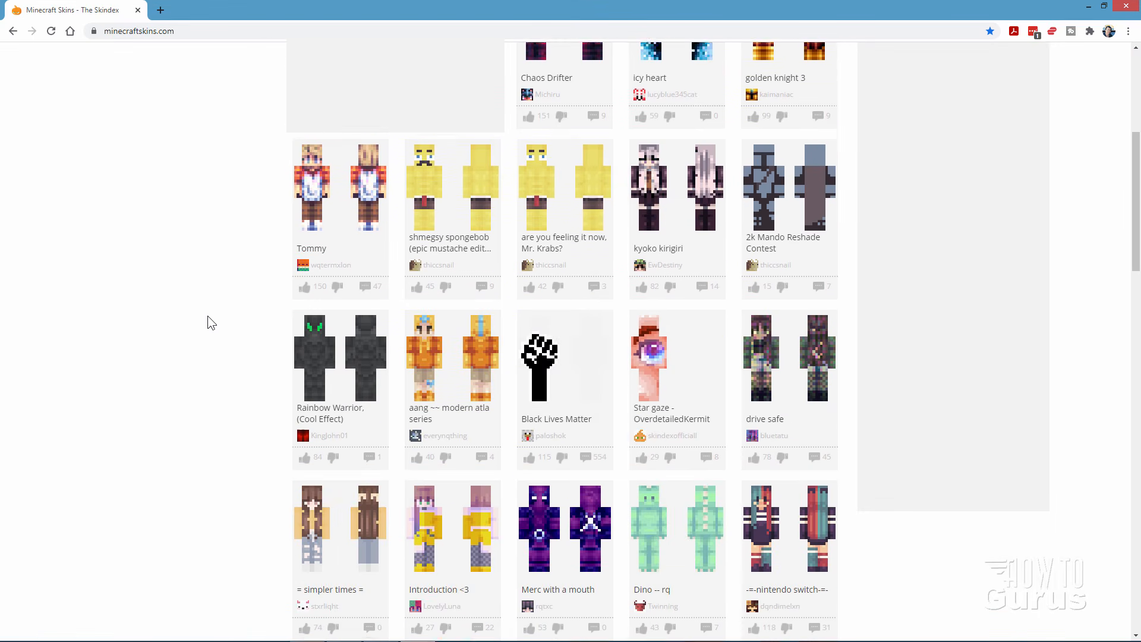
pyautogui.scroll(-8, 208, 317)
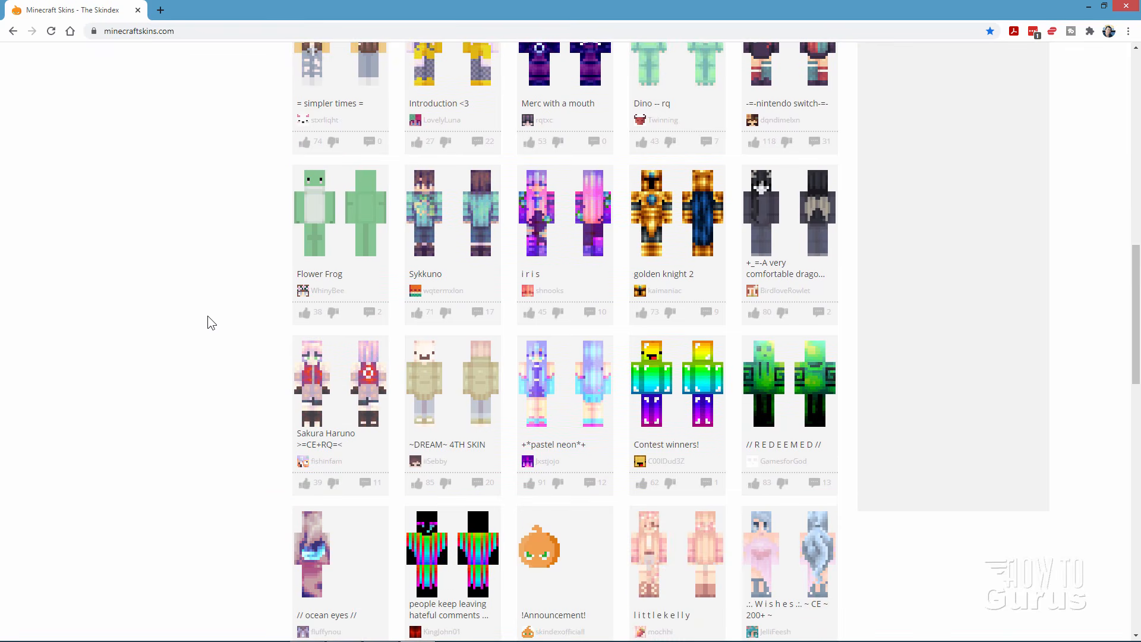
pyautogui.scroll(-7, 208, 316)
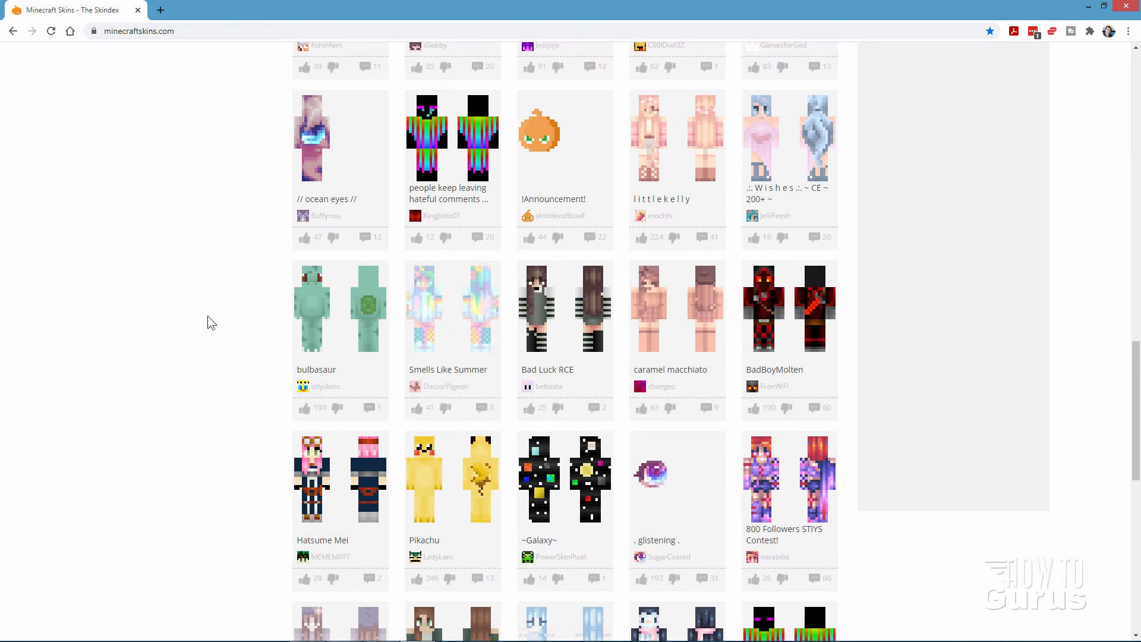
pyautogui.scroll(-2, 208, 323)
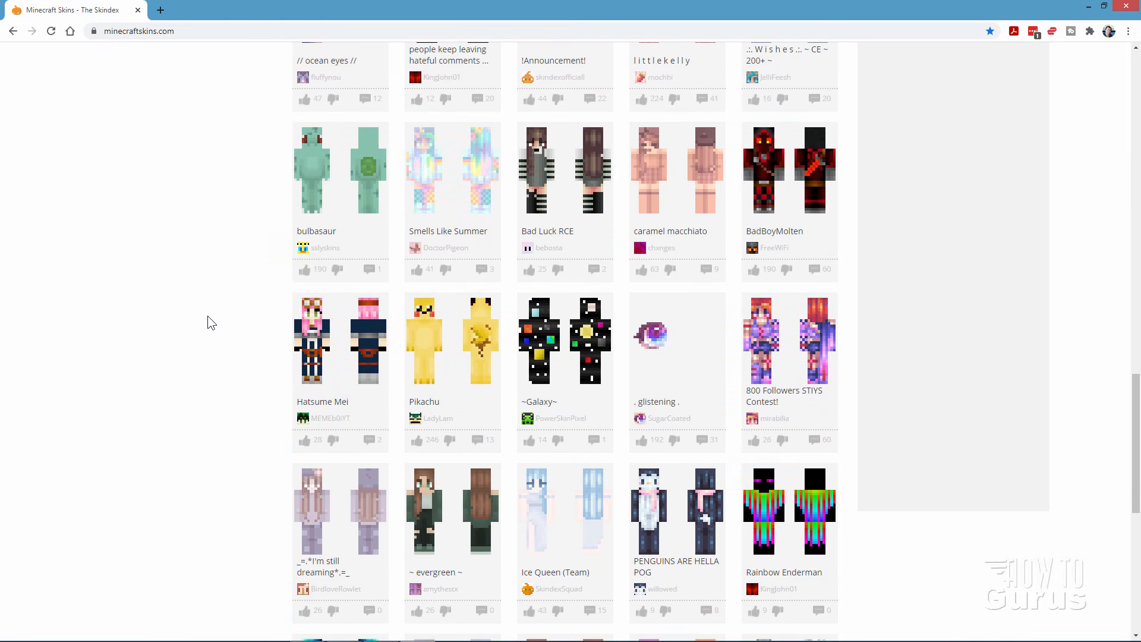
pyautogui.scroll(-4, 209, 320)
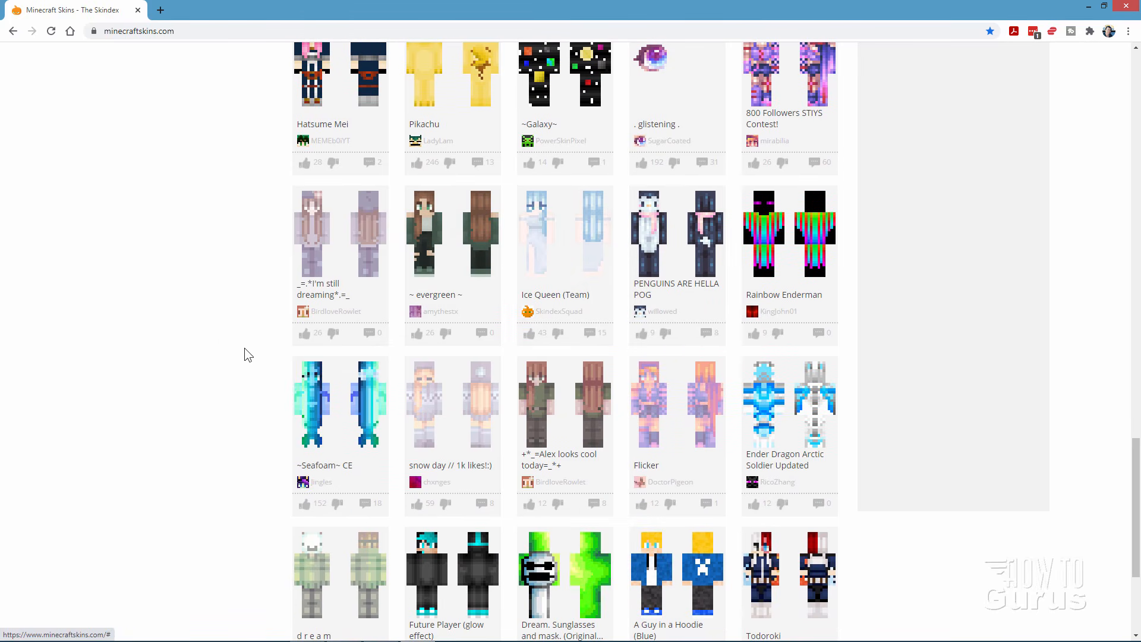
pyautogui.scroll(-4, 220, 350)
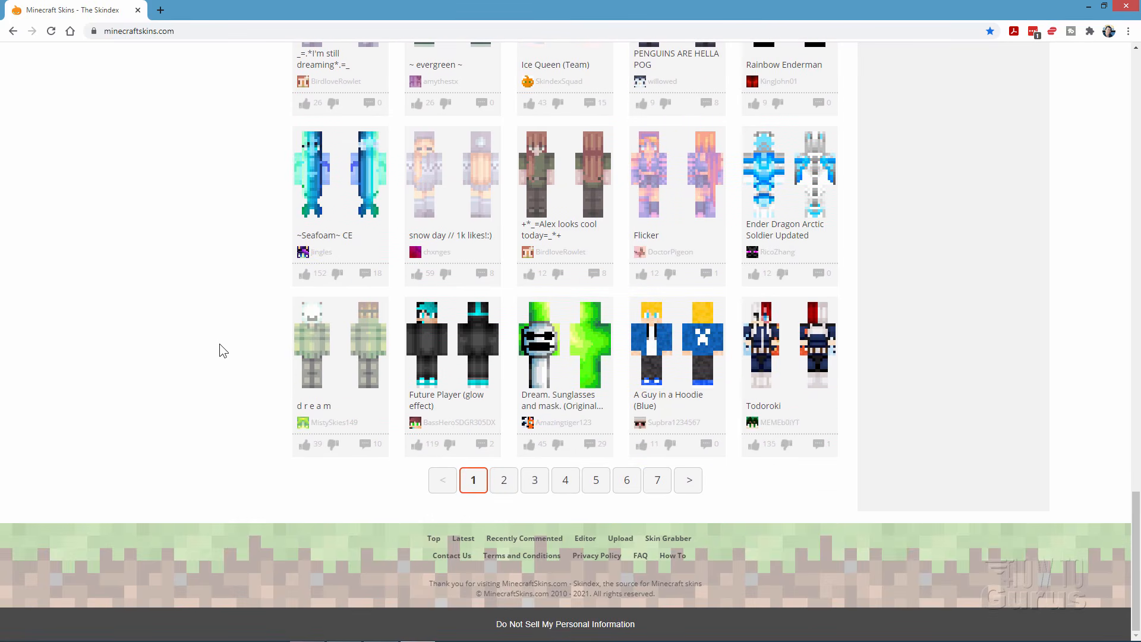
pyautogui.scroll(18, 220, 345)
pyautogui.scroll(13, 219, 350)
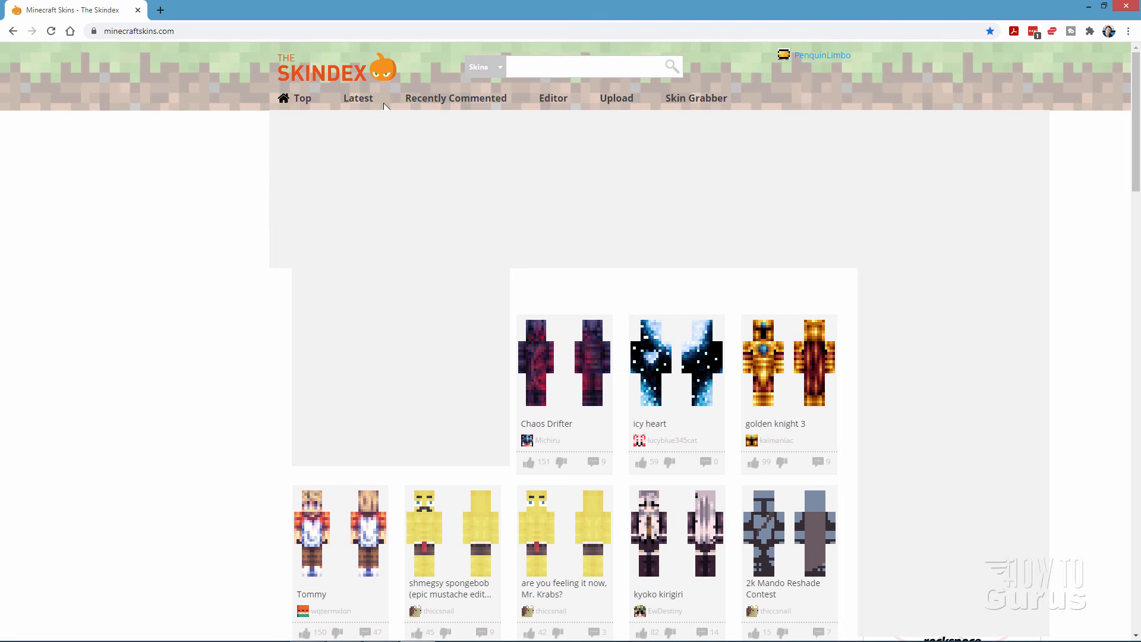
# Open The Skindex skin editor and reset the skin to a blank model, accepting the loss of all work
pyautogui.click(552, 101)
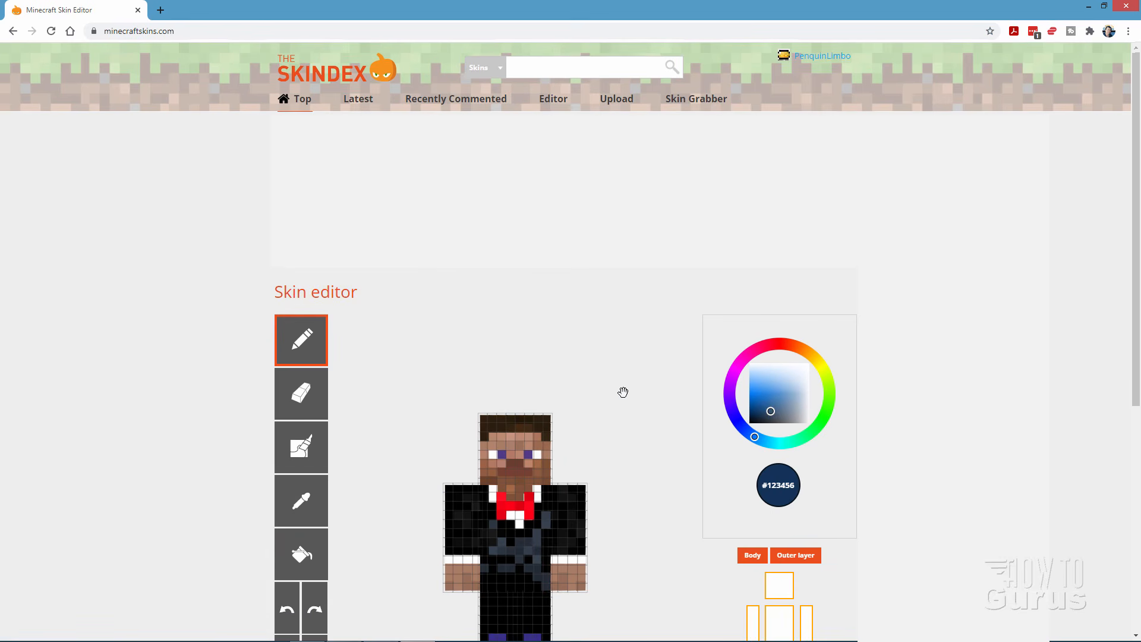
pyautogui.scroll(-5, 647, 382)
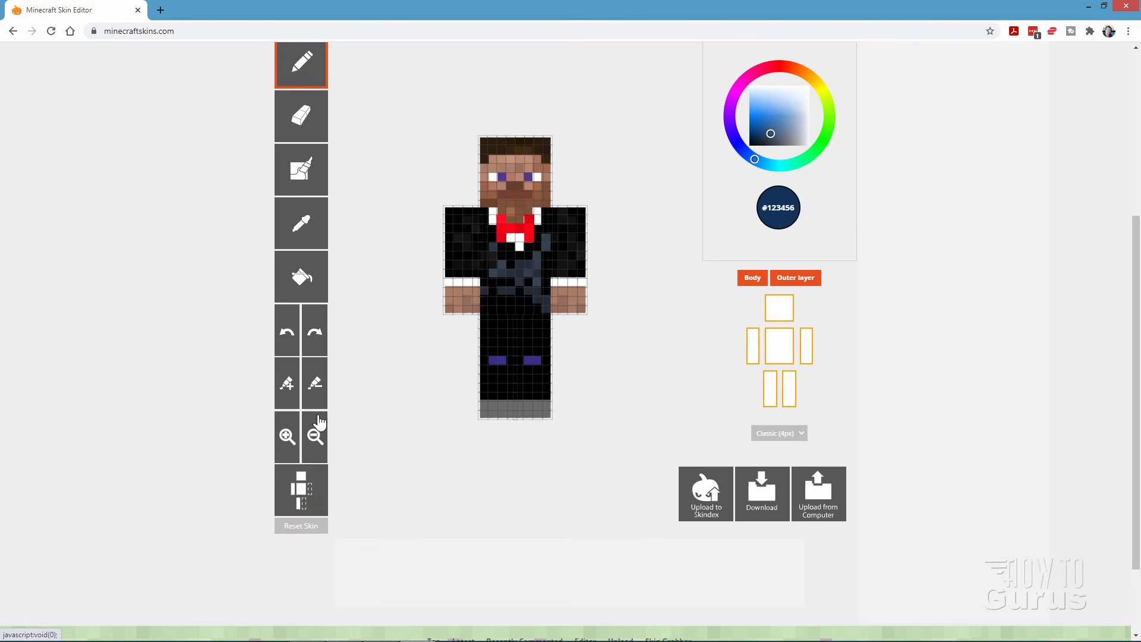
pyautogui.click(301, 527)
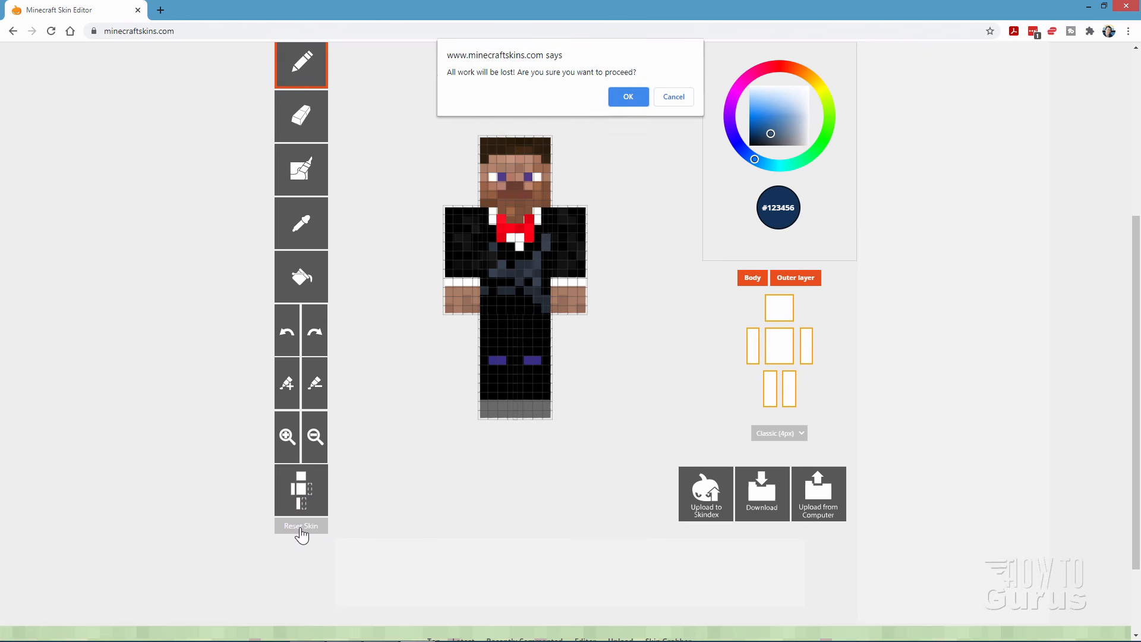
pyautogui.click(620, 99)
pyautogui.scroll(5, 618, 100)
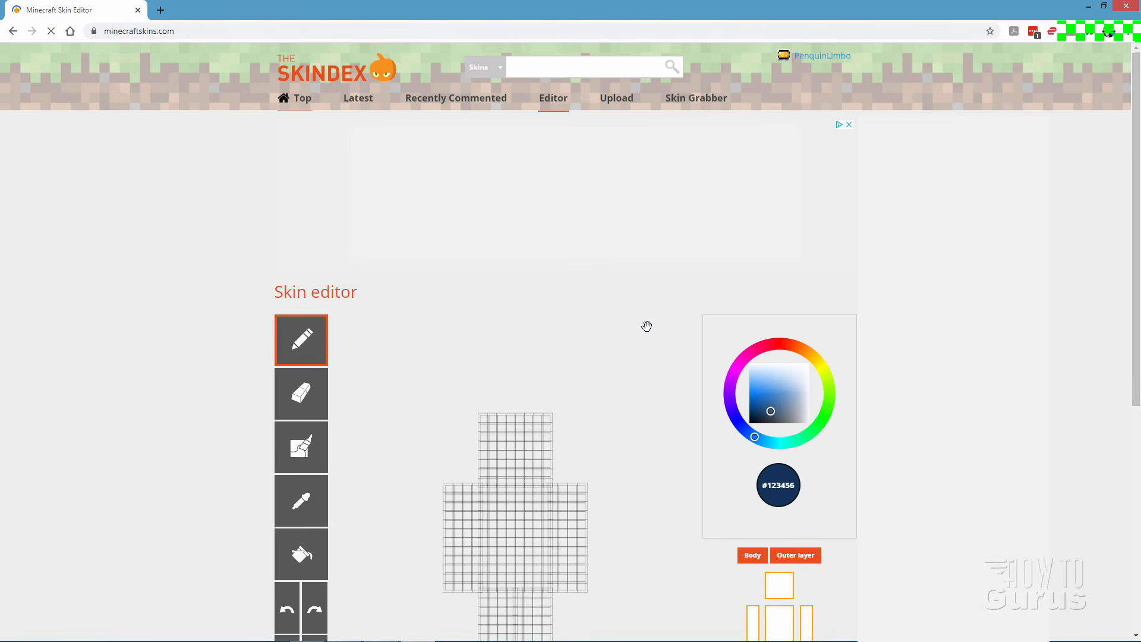
# Rotate the blank model slightly in the skin editor to view its sides
pyautogui.scroll(-2, 651, 356)
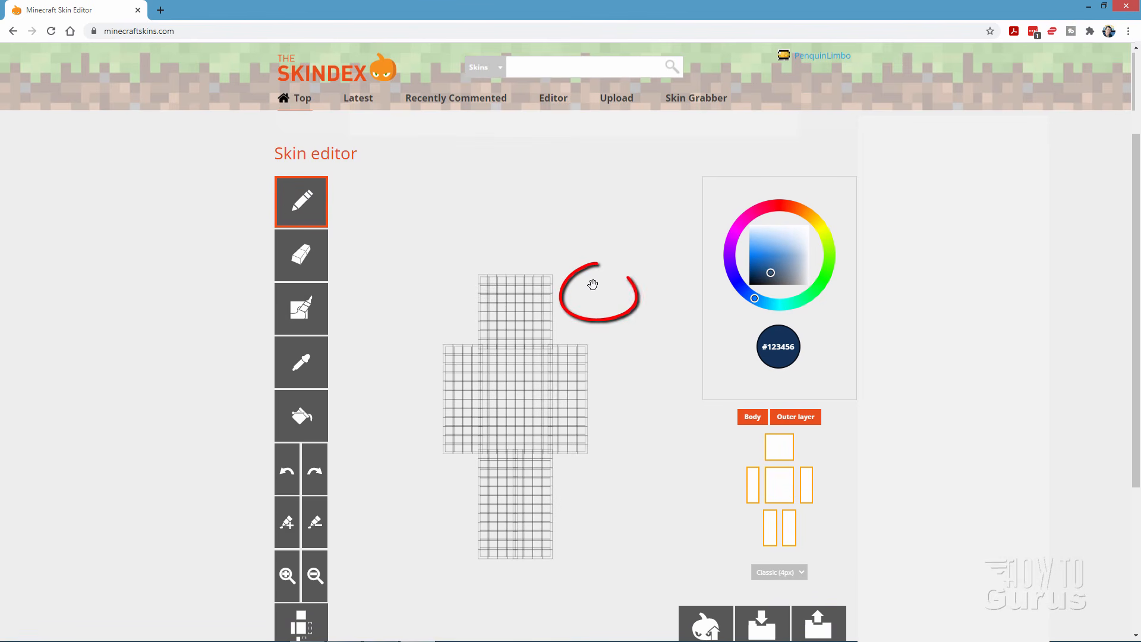
pyautogui.moveTo(590, 298)
pyautogui.mouseDown()
pyautogui.moveTo(572, 283)
pyautogui.moveTo(518, 295)
pyautogui.moveTo(551, 316)
pyautogui.moveTo(606, 307)
pyautogui.moveTo(601, 283)
pyautogui.moveTo(626, 298)
pyautogui.moveTo(580, 301)
pyautogui.moveTo(598, 293)
pyautogui.moveTo(618, 309)
pyautogui.mouseUp()
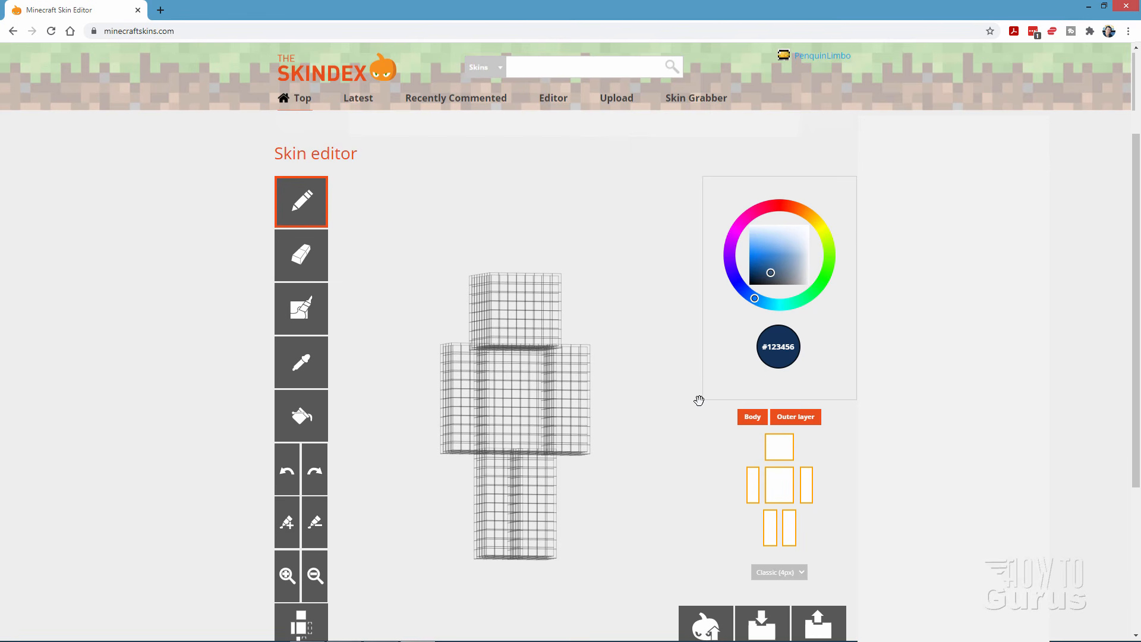
pyautogui.scroll(-2, 823, 518)
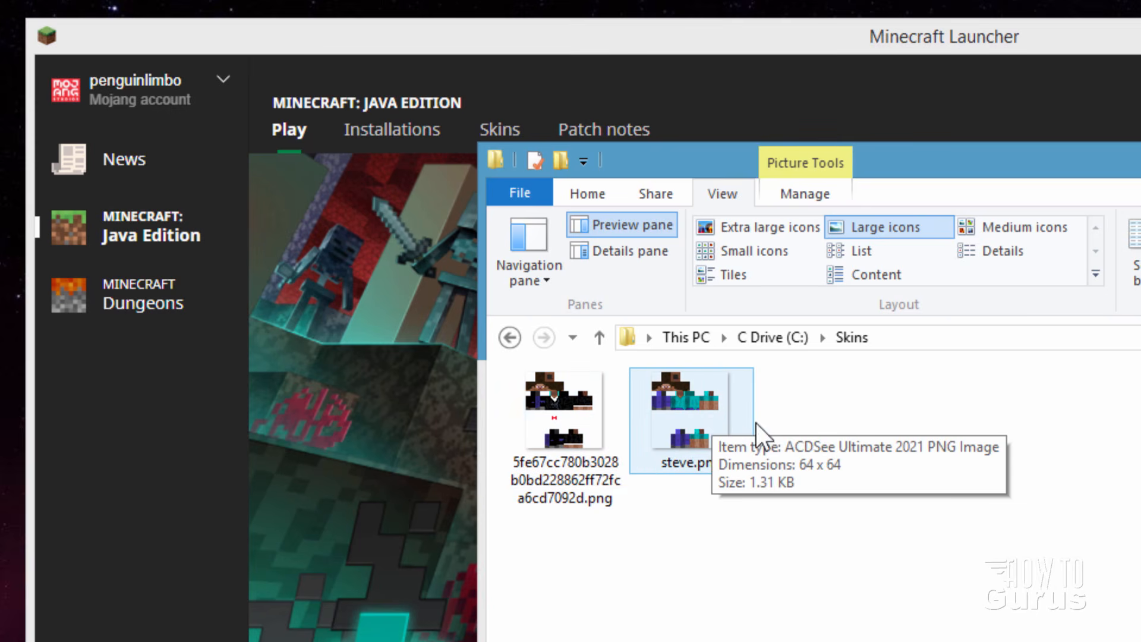
# Switch to the Minecraft Launcher and open the game folder of the Latest release 1.16.5 installation
pyautogui.click(834, 33)
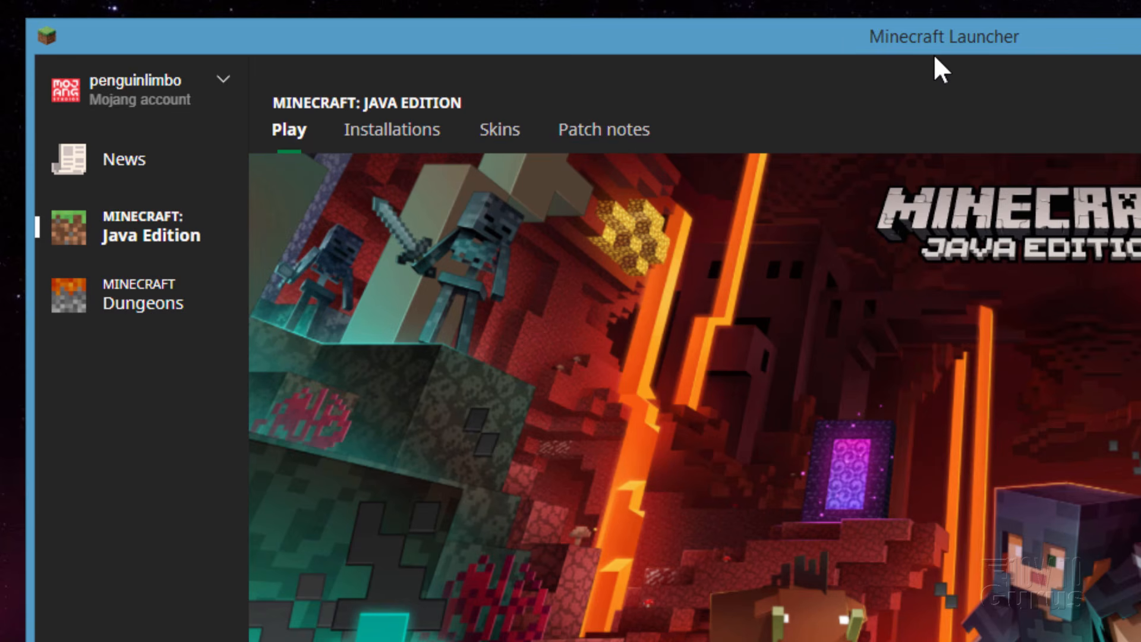
pyautogui.click(390, 137)
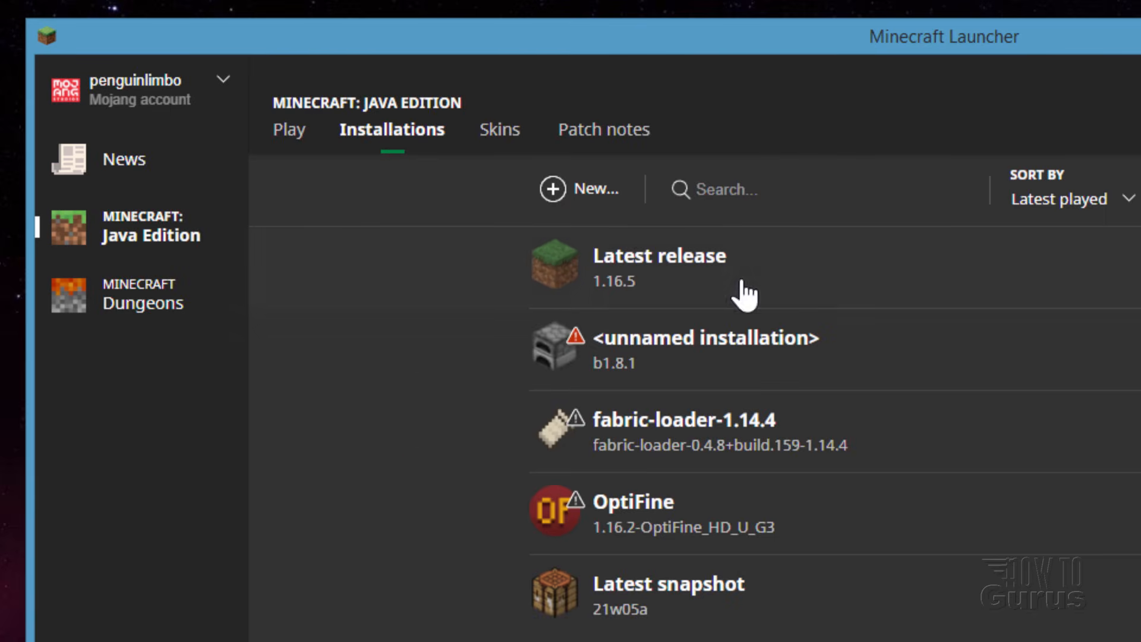
pyautogui.moveTo(631, 283)
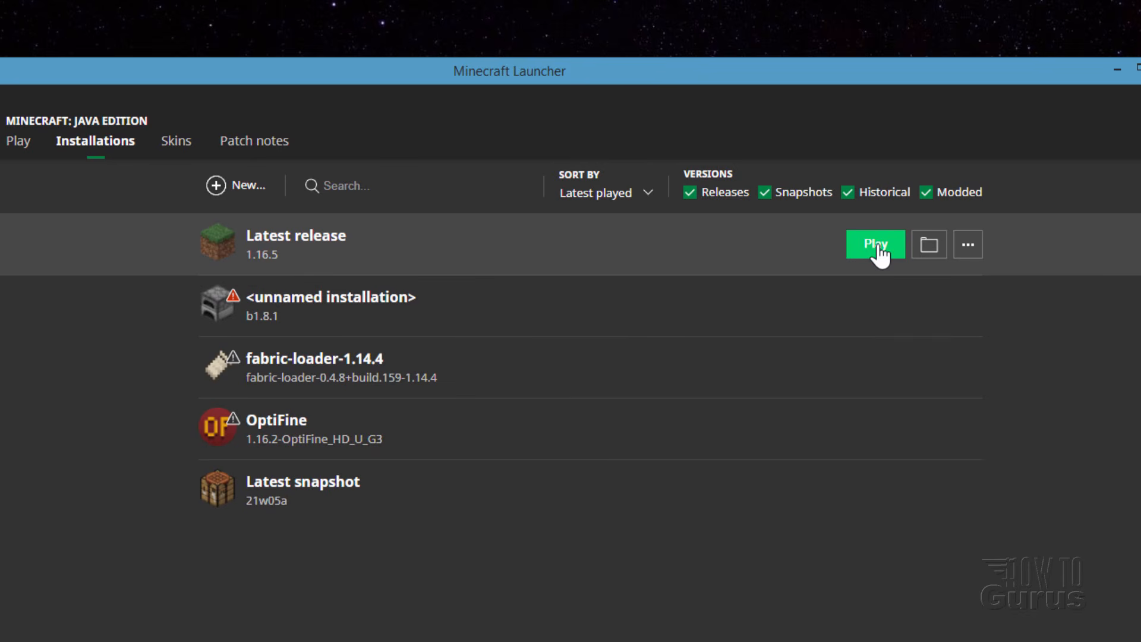
pyautogui.click(930, 252)
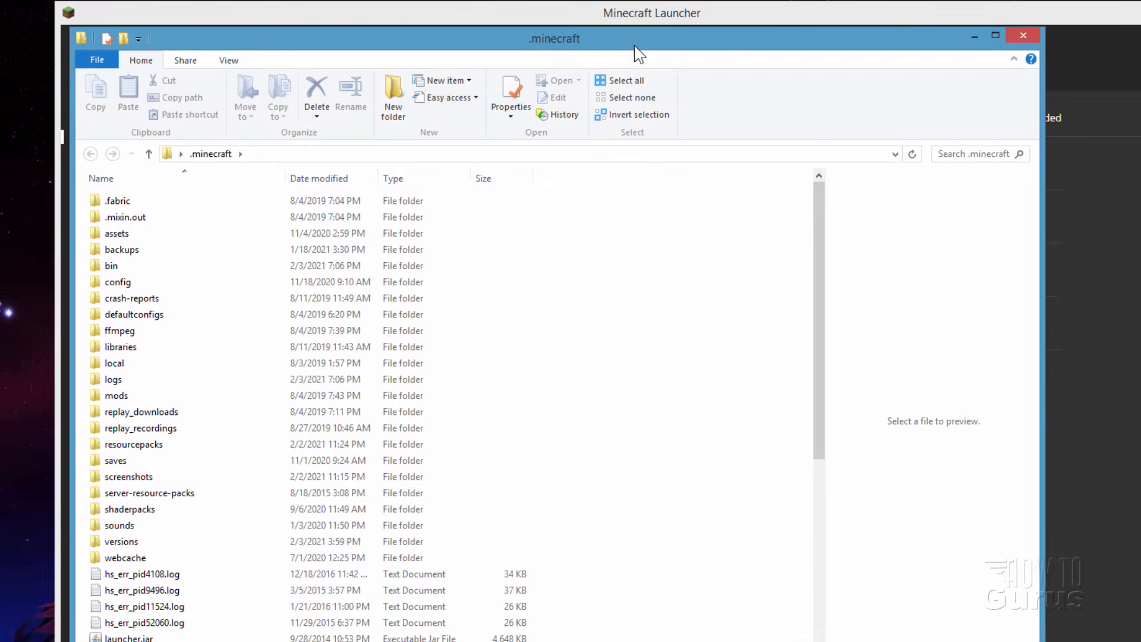
pyautogui.moveTo(635, 47); pyautogui.dragTo(750, 60)
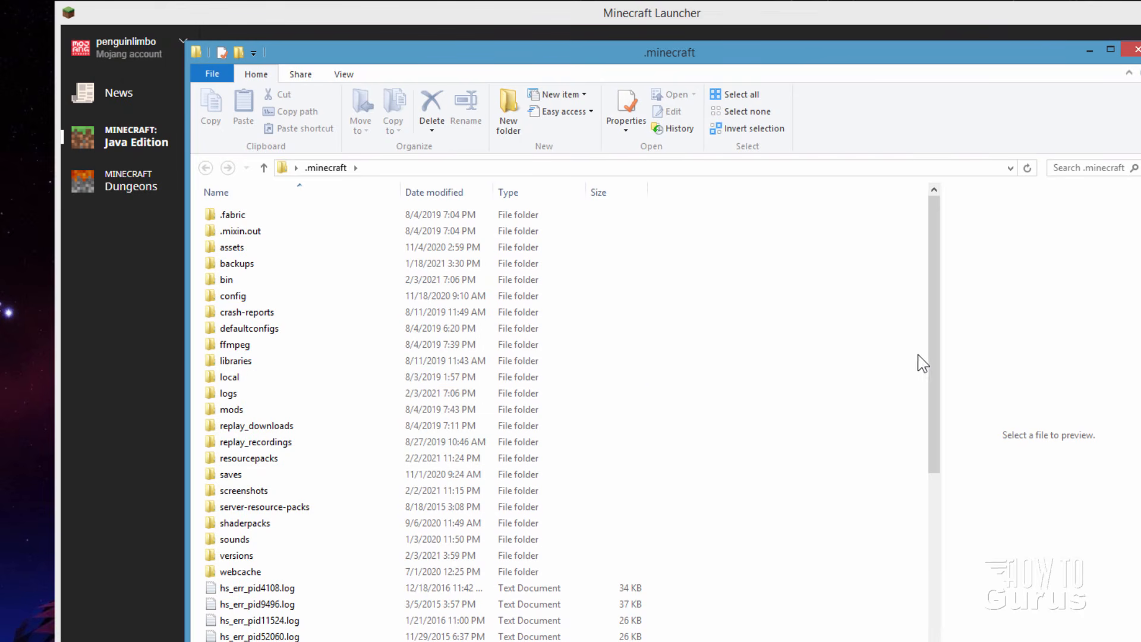
# Open the 1.16.5 folder inside the versions folder of .minecraft
pyautogui.moveTo(933, 383); pyautogui.dragTo(932, 490)
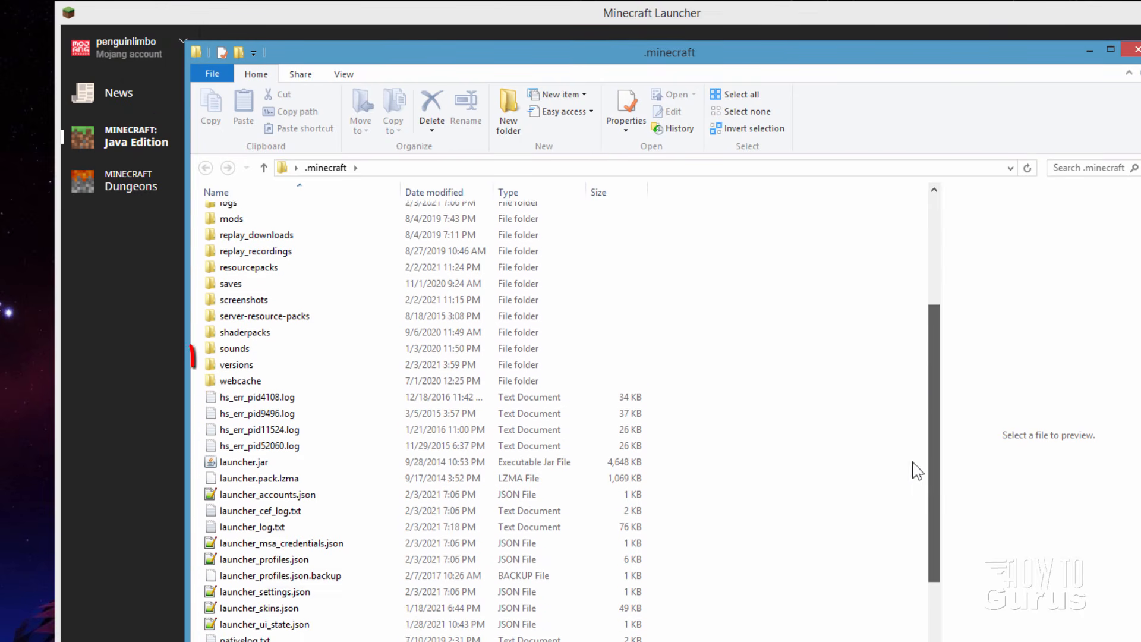
pyautogui.doubleClick(233, 362)
pyautogui.moveTo(936, 265); pyautogui.dragTo(939, 428)
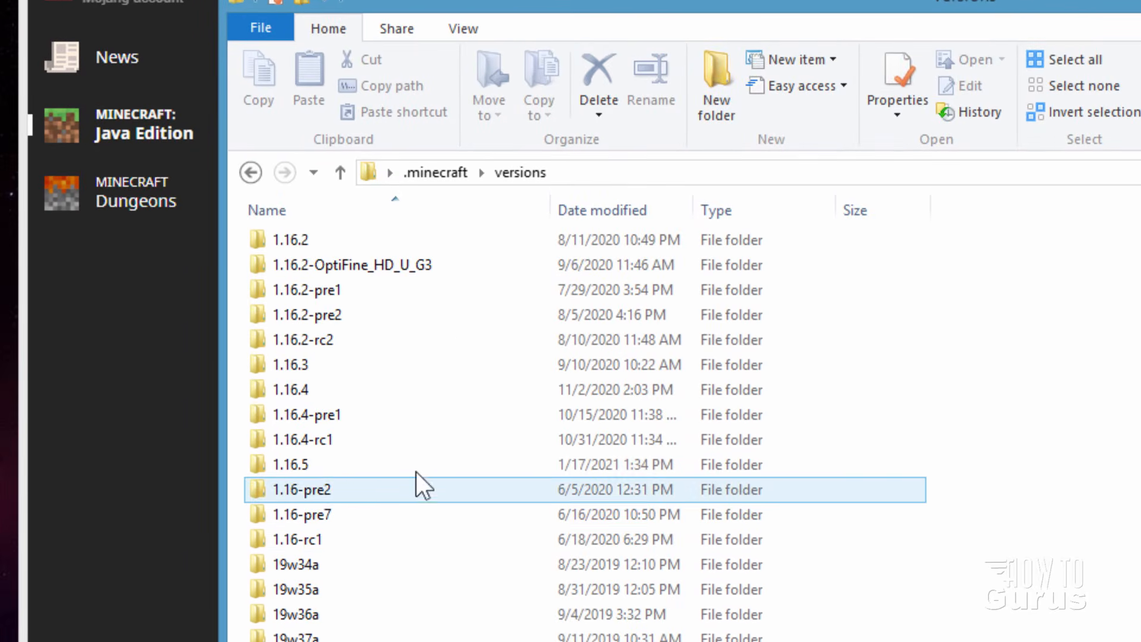
pyautogui.doubleClick(256, 461)
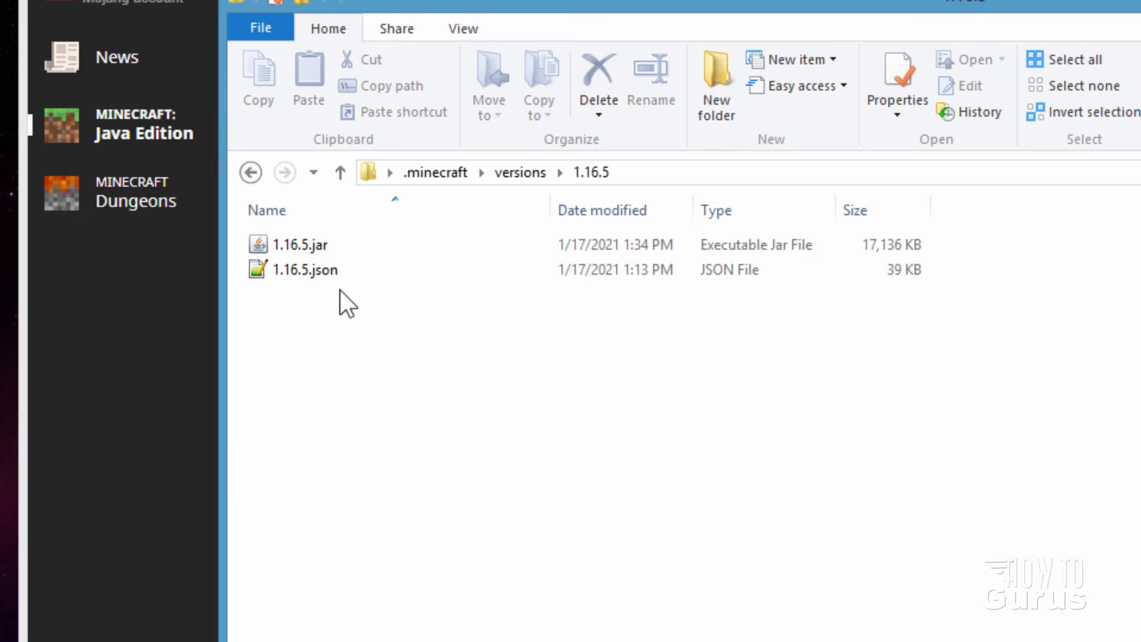
# Examine the 1.16.5.jar and 1.16.5.json files and show the folder's view options for file name extensions
pyautogui.click(333, 245)
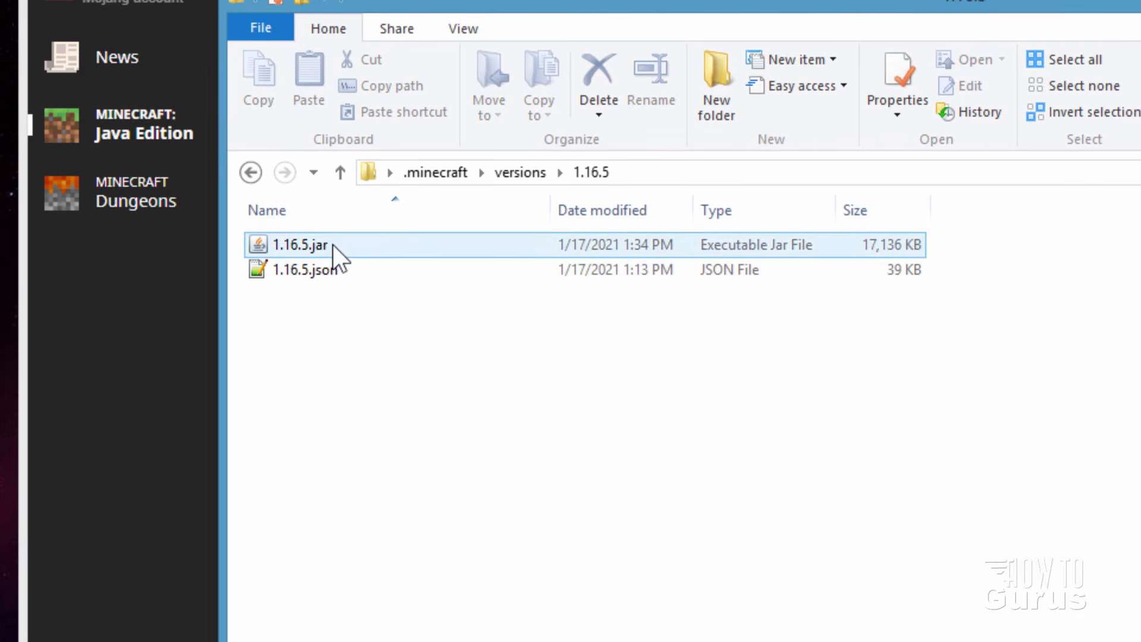
pyautogui.click(344, 274)
pyautogui.click(307, 246)
pyautogui.click(333, 270)
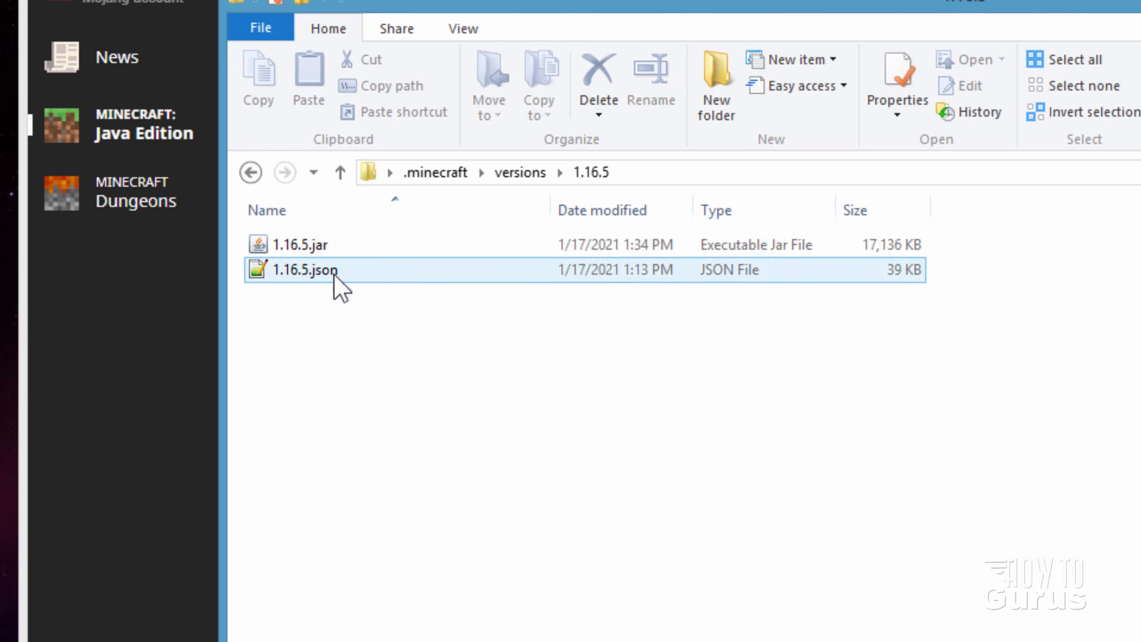
pyautogui.click(450, 288)
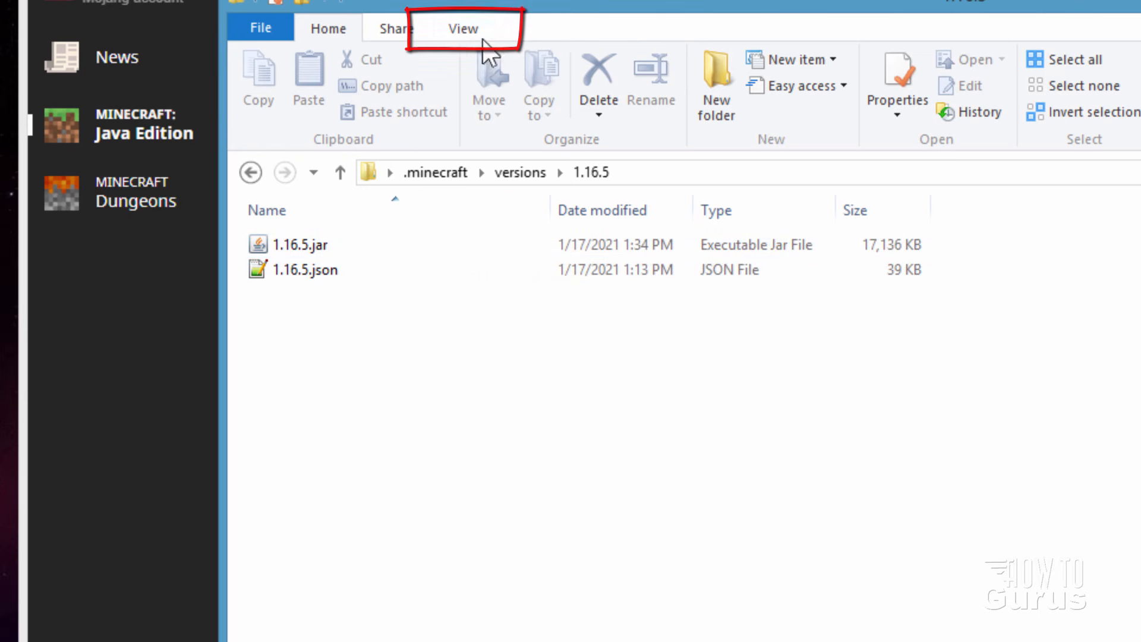
pyautogui.click(465, 26)
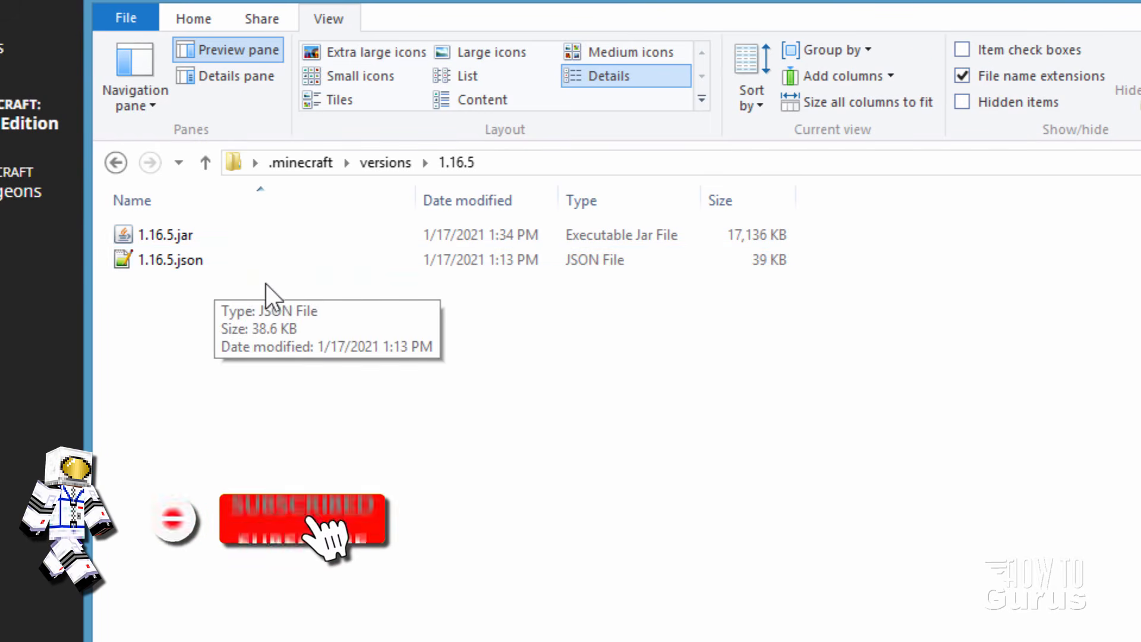
# Copy 1.16.5.jar from the version folder into the Skins folder on the C drive
pyautogui.click(119, 236)
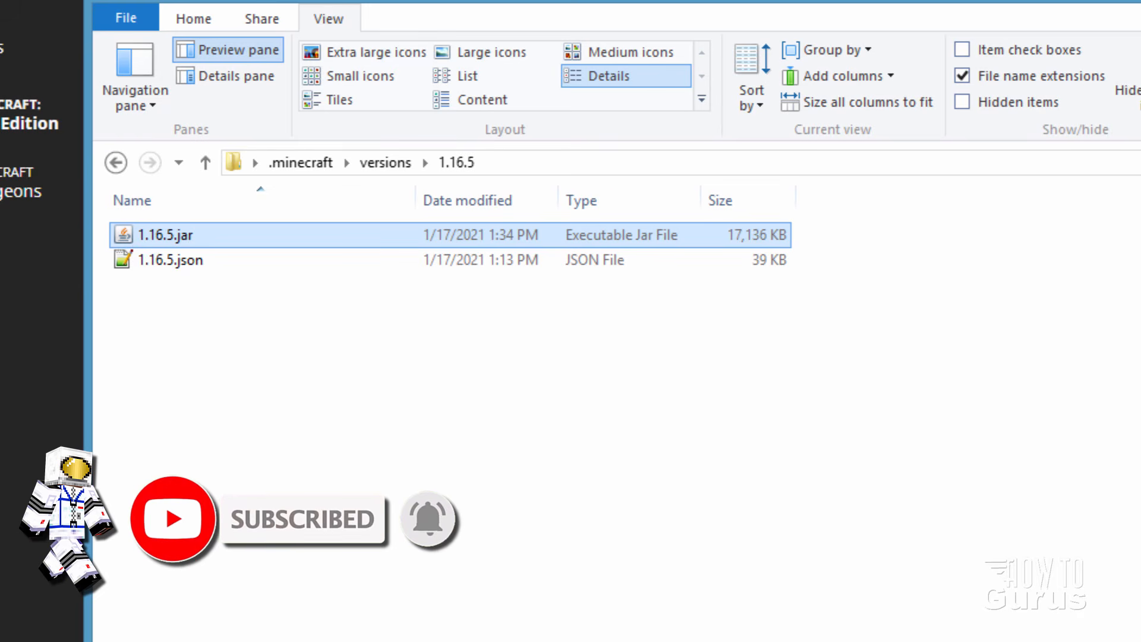
pyautogui.hotkey('alt', 'Tab')
pyautogui.moveTo(810, 52); pyautogui.dragTo(968, 54)
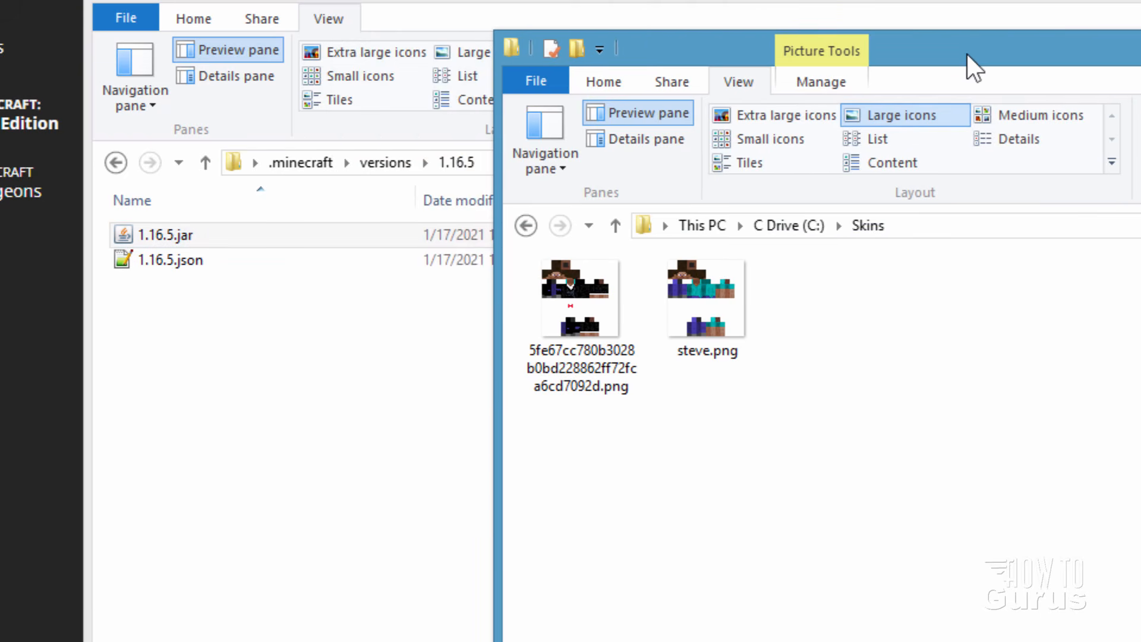
pyautogui.click(242, 2)
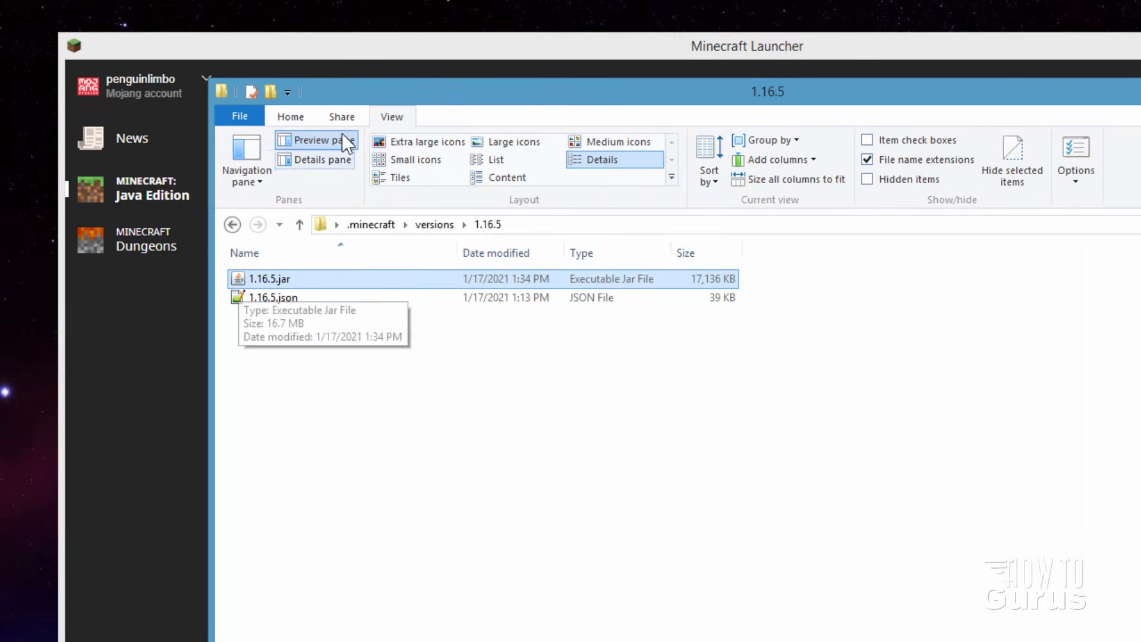
pyautogui.moveTo(350, 96); pyautogui.dragTo(925, 107)
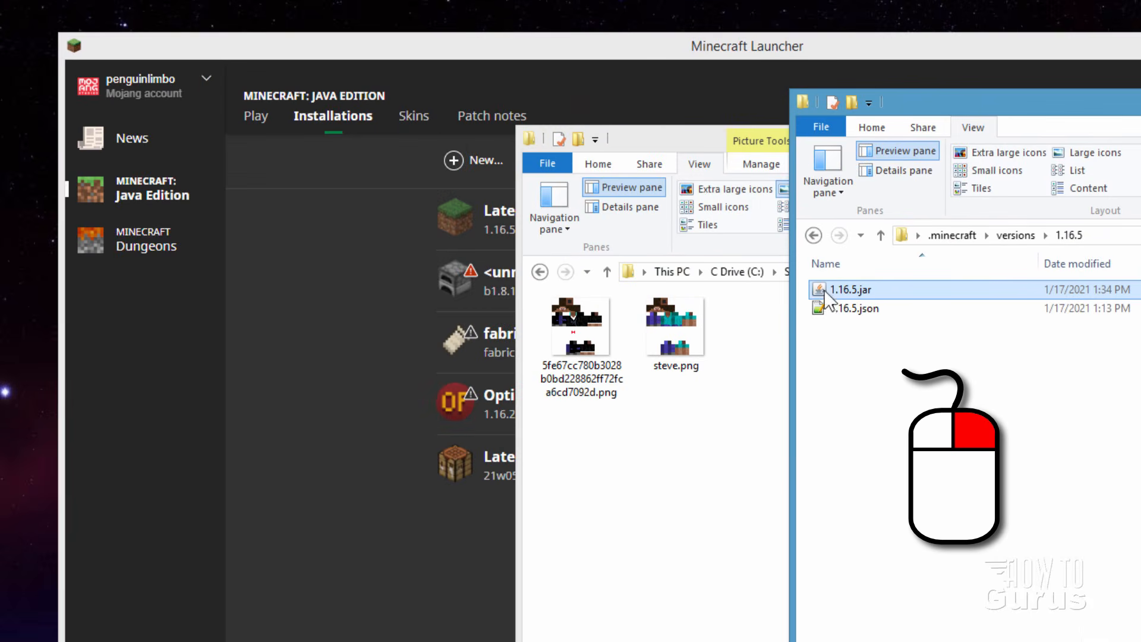
pyautogui.moveTo(826, 290); pyautogui.dragTo(659, 485, button='right')
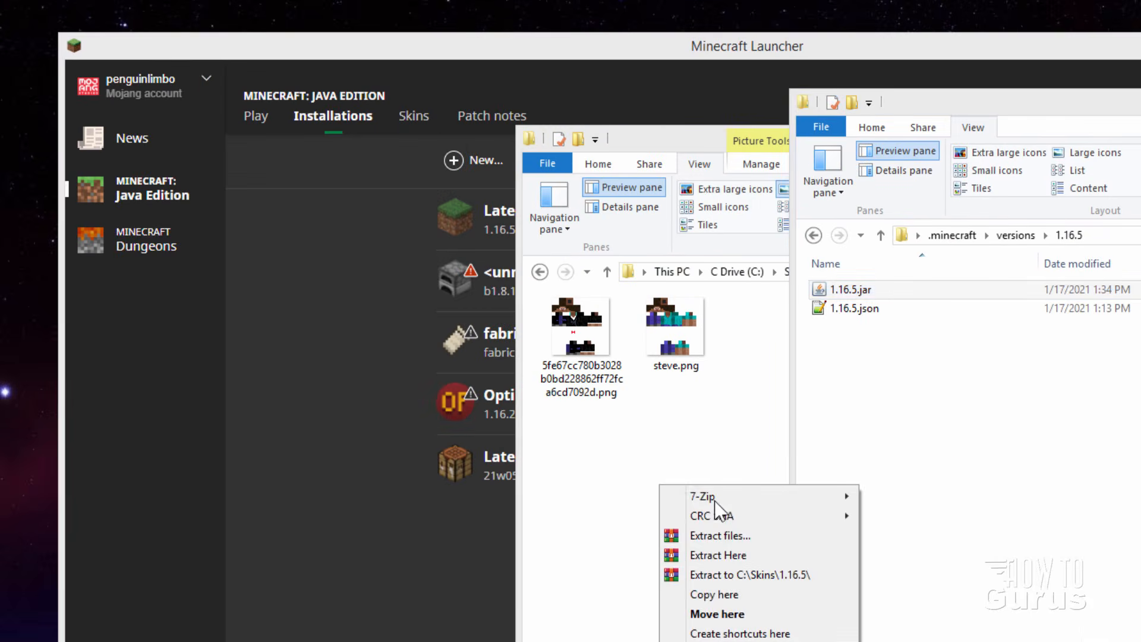
pyautogui.click(724, 595)
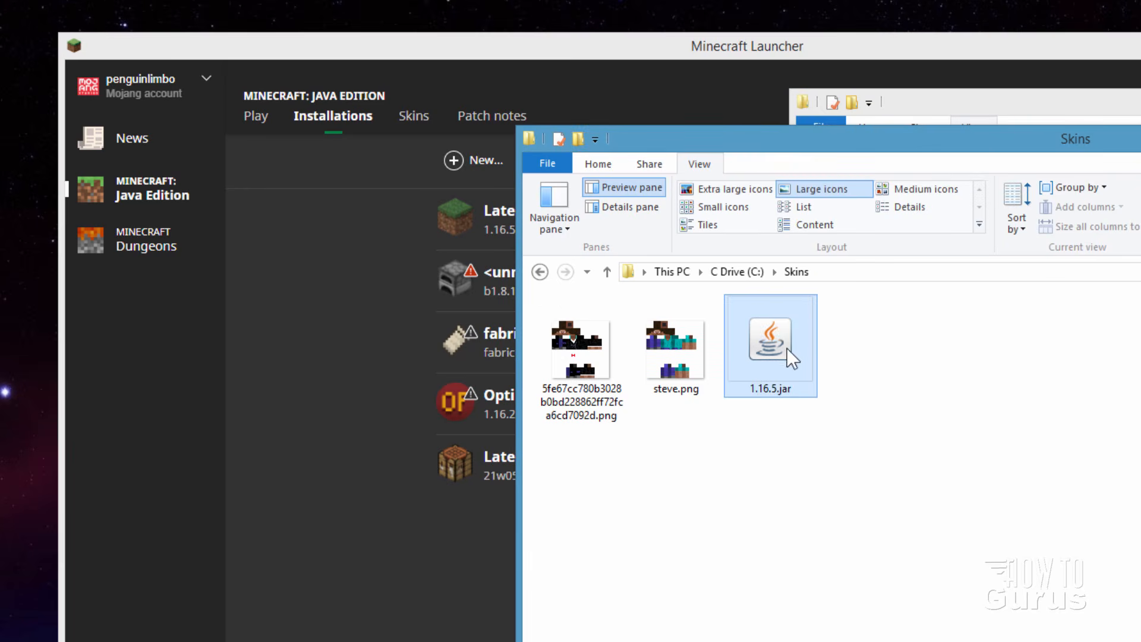
pyautogui.moveTo(984, 107); pyautogui.dragTo(423, 102)
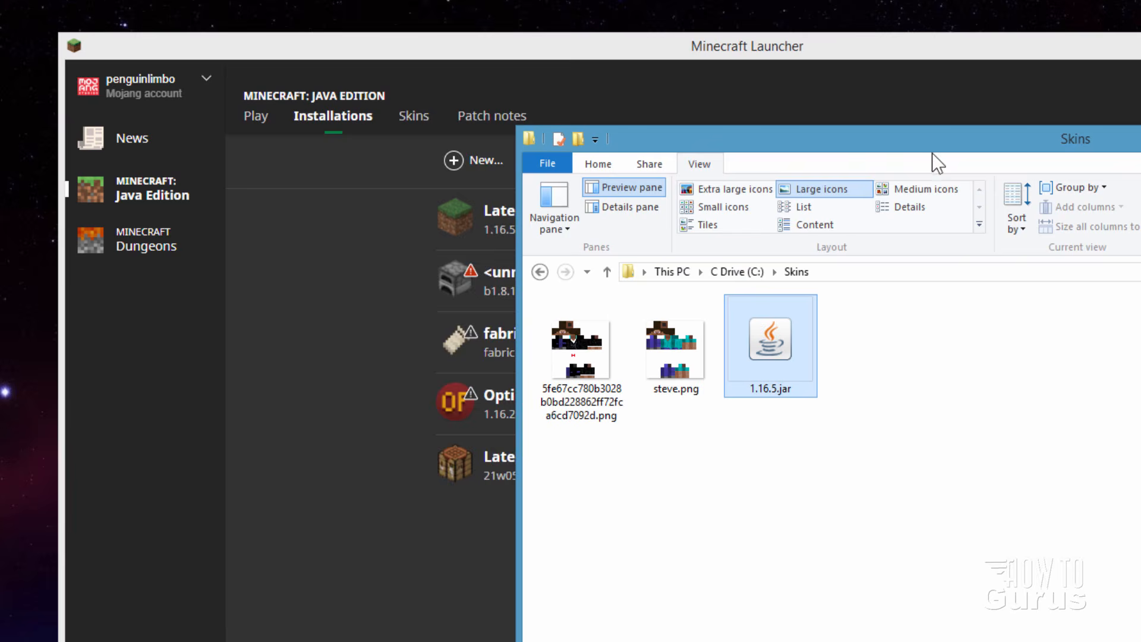
pyautogui.moveTo(924, 148); pyautogui.dragTo(805, 139)
pyautogui.moveTo(696, 134); pyautogui.dragTo(581, 129)
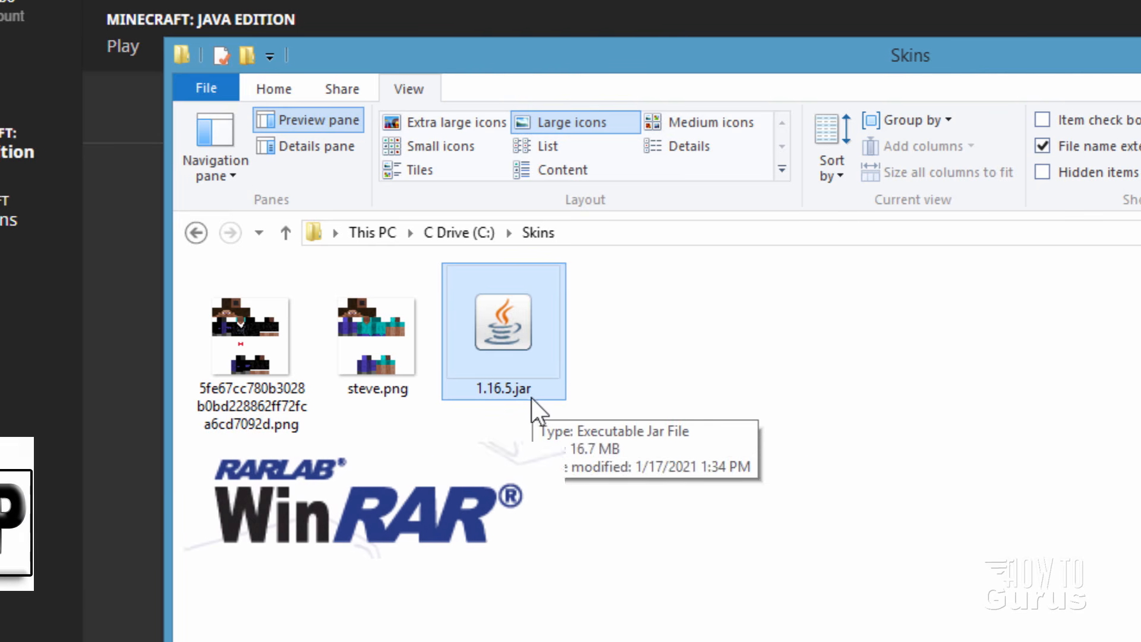
# Rename 1.16.5.jar in the Skins folder to 1.16.5.zip and accept the file extension change
pyautogui.click(531, 392)
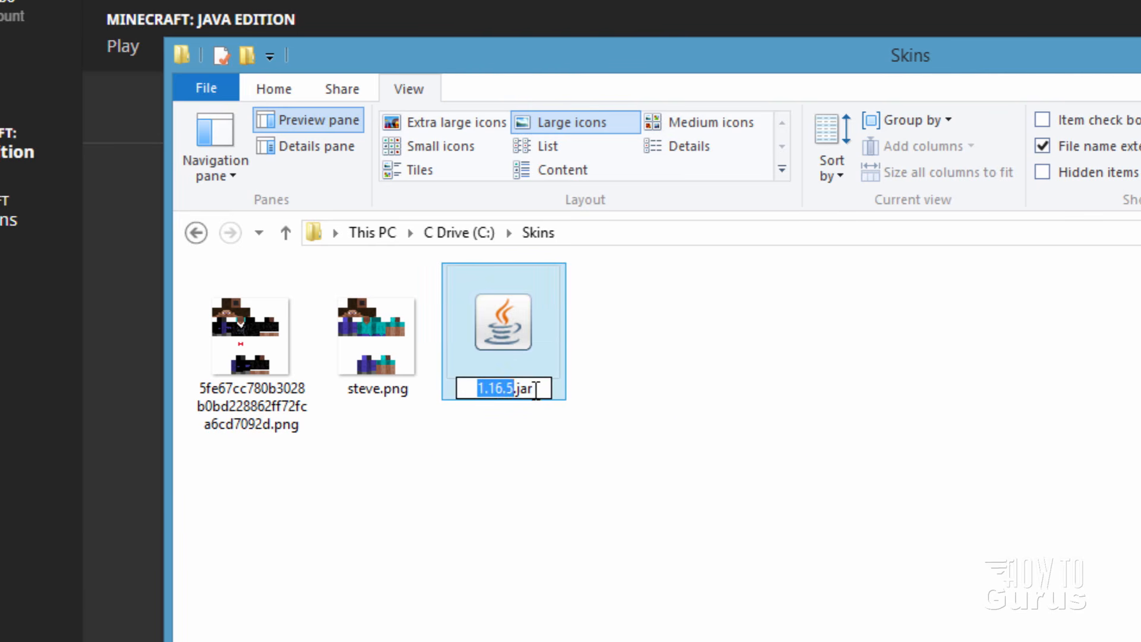
pyautogui.click(538, 390)
pyautogui.press('BackSpace')
pyautogui.press('BackSpace')
pyautogui.press('BackSpace')
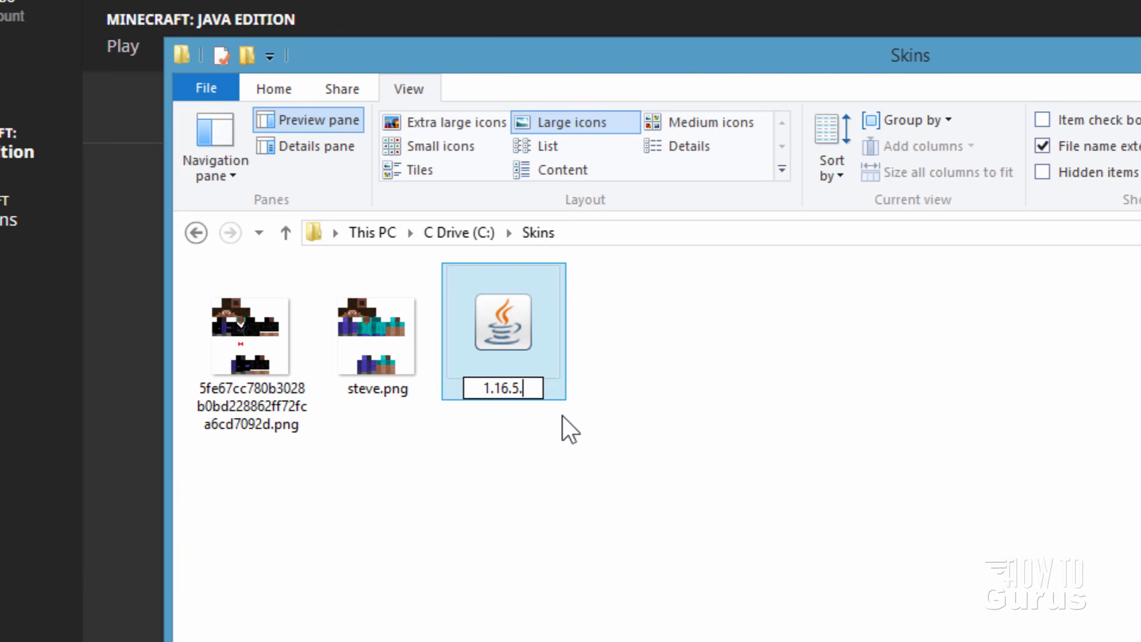
pyautogui.write('zip')
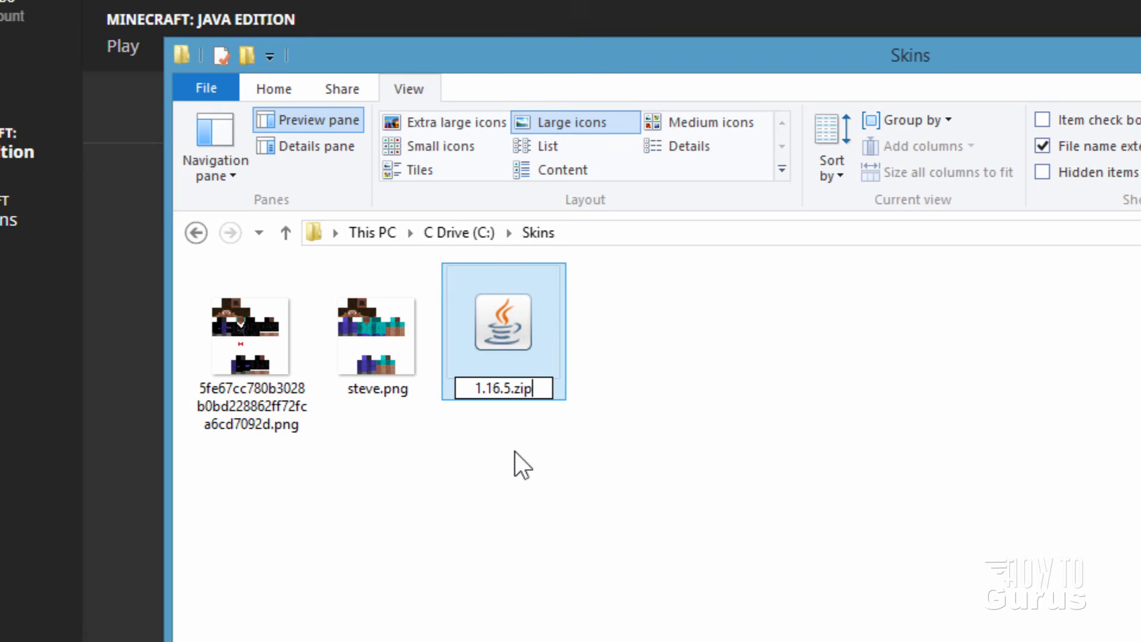
pyautogui.press('Return')
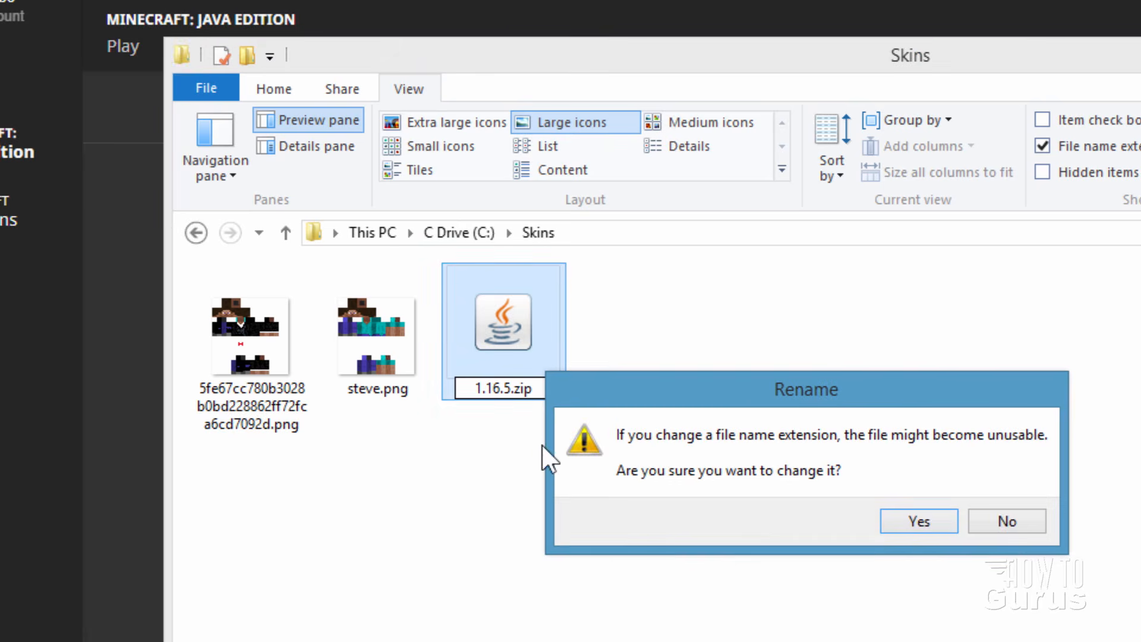
pyautogui.click(919, 517)
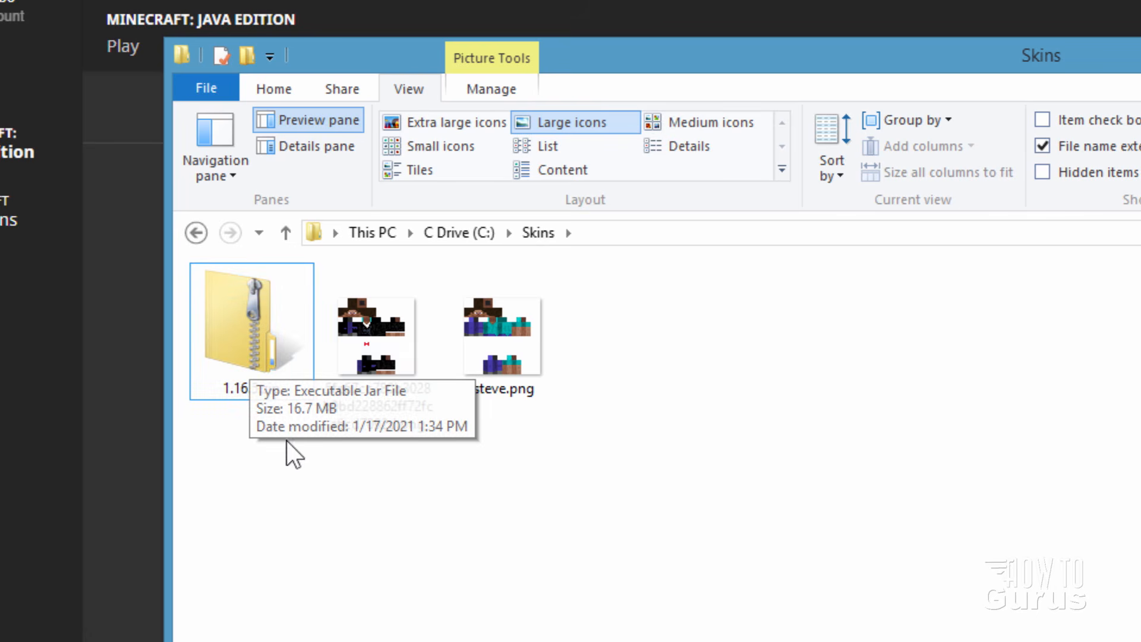
# Open 1.16.5.zip in a new window and place that window beside the Skins folder's files
pyautogui.rightClick(248, 337)
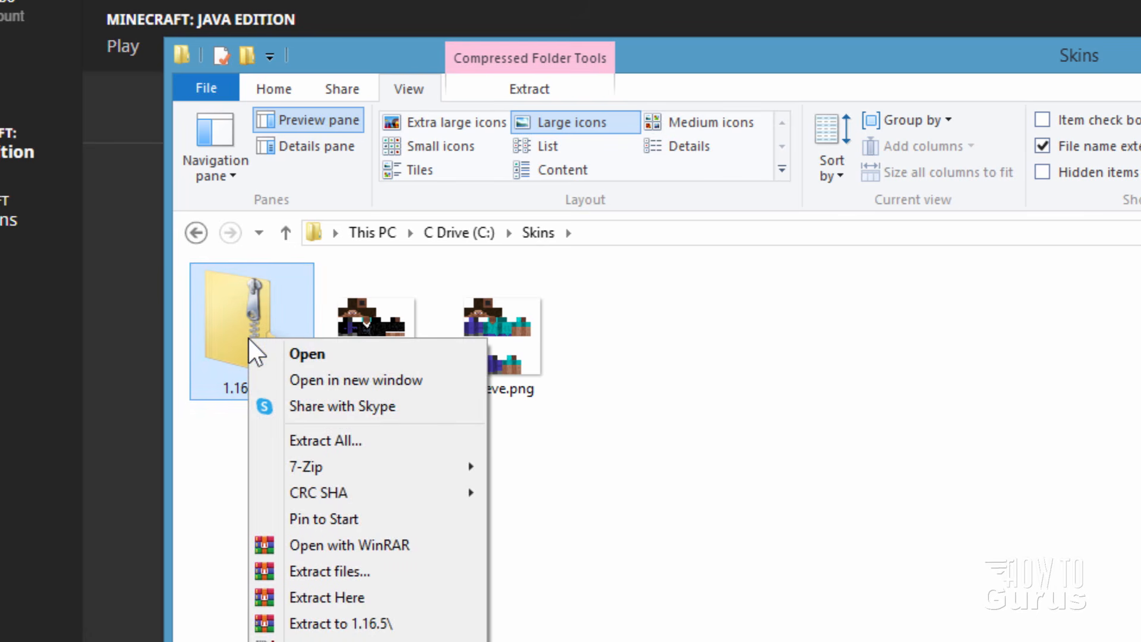
pyautogui.click(342, 382)
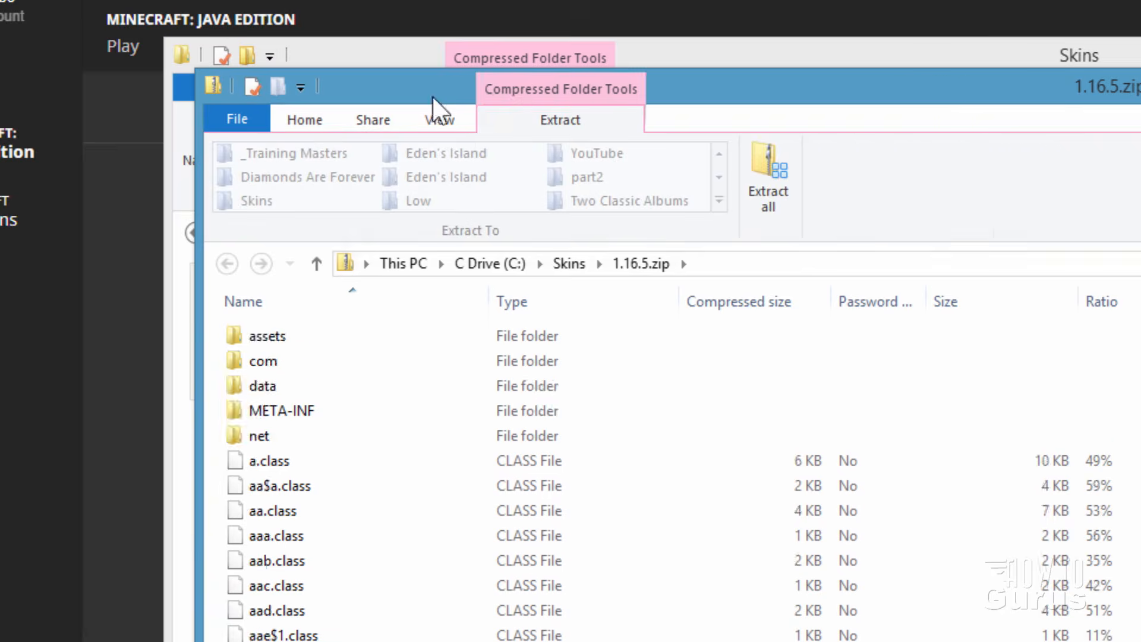
pyautogui.moveTo(428, 95); pyautogui.dragTo(846, 98)
# Locate steve.png inside the archive's assets\minecraft\textures\entity folder, and close the archive window
pyautogui.doubleClick(664, 344)
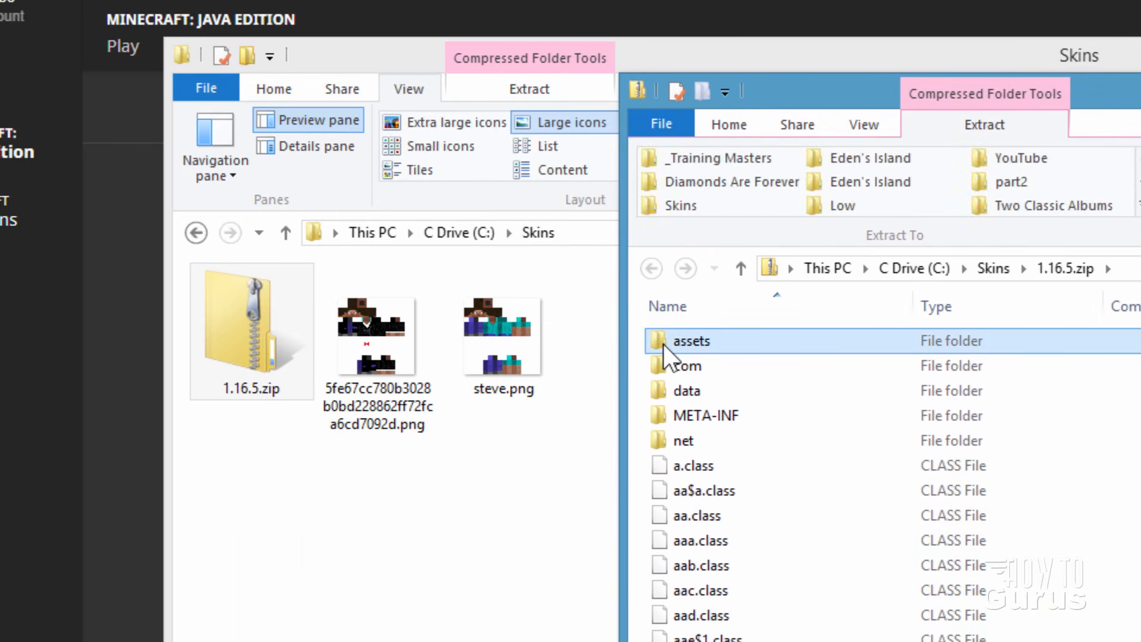
pyautogui.doubleClick(663, 345)
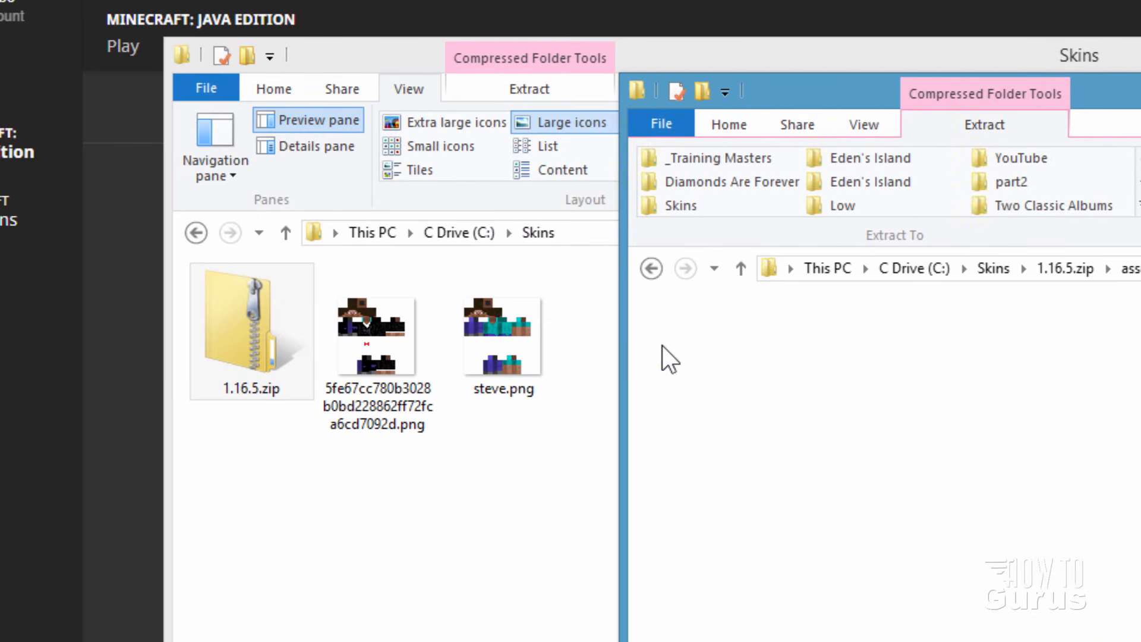
pyautogui.doubleClick(663, 515)
pyautogui.doubleClick(659, 413)
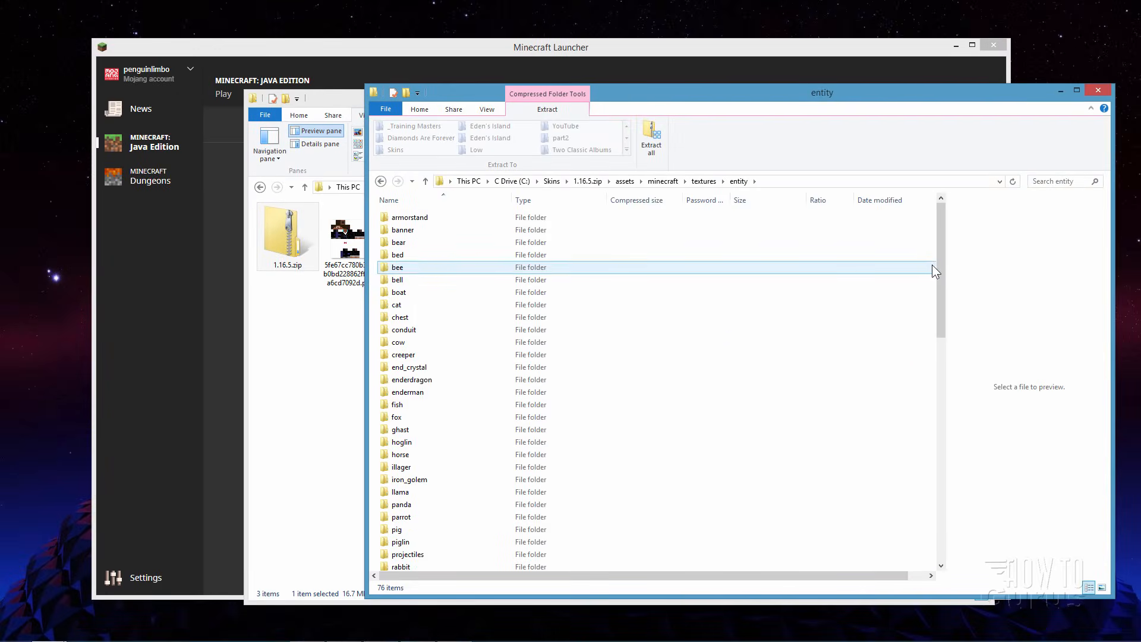
pyautogui.moveTo(945, 249); pyautogui.dragTo(947, 497)
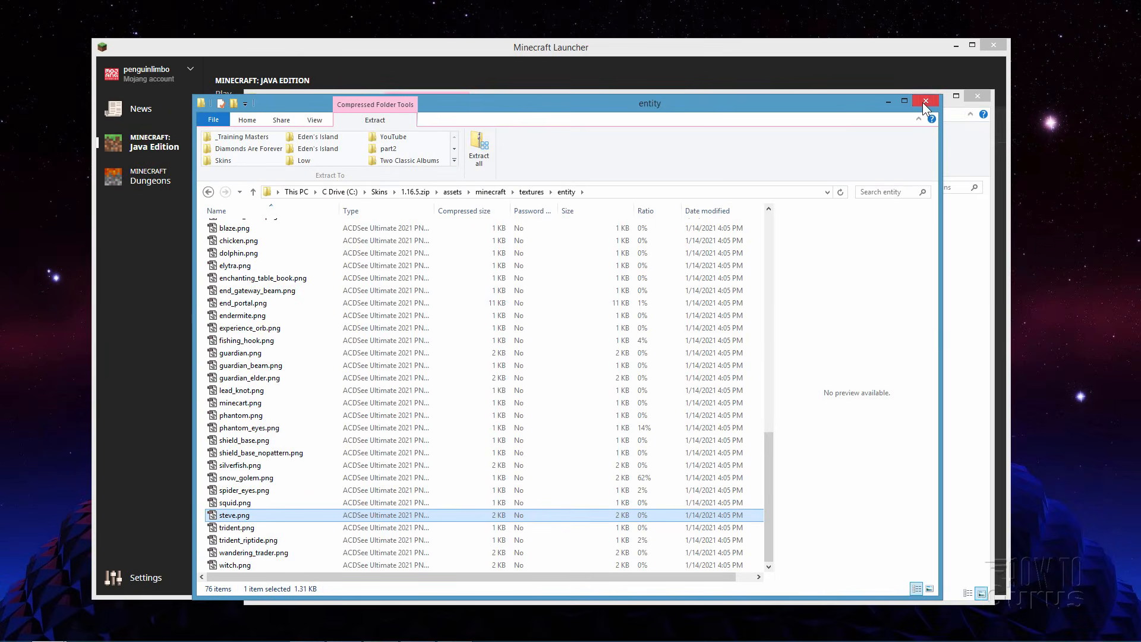
pyautogui.click(933, 94)
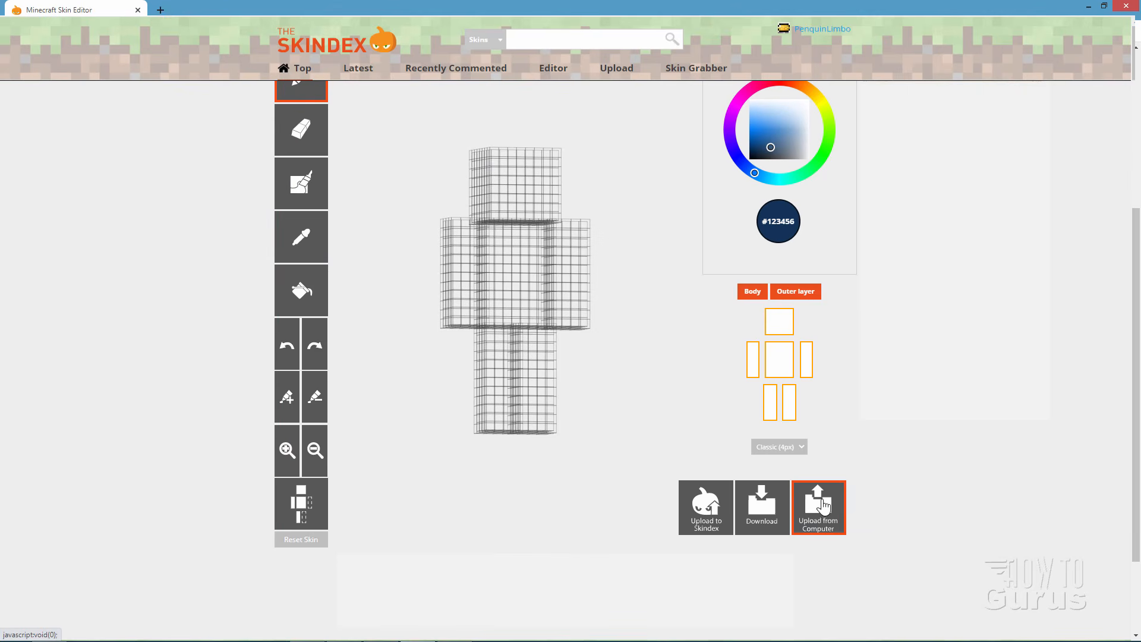
# In the Skindex skin editor, upload steve.png from the Skins folder as a Classic (4 px arms) skin
pyautogui.click(822, 508)
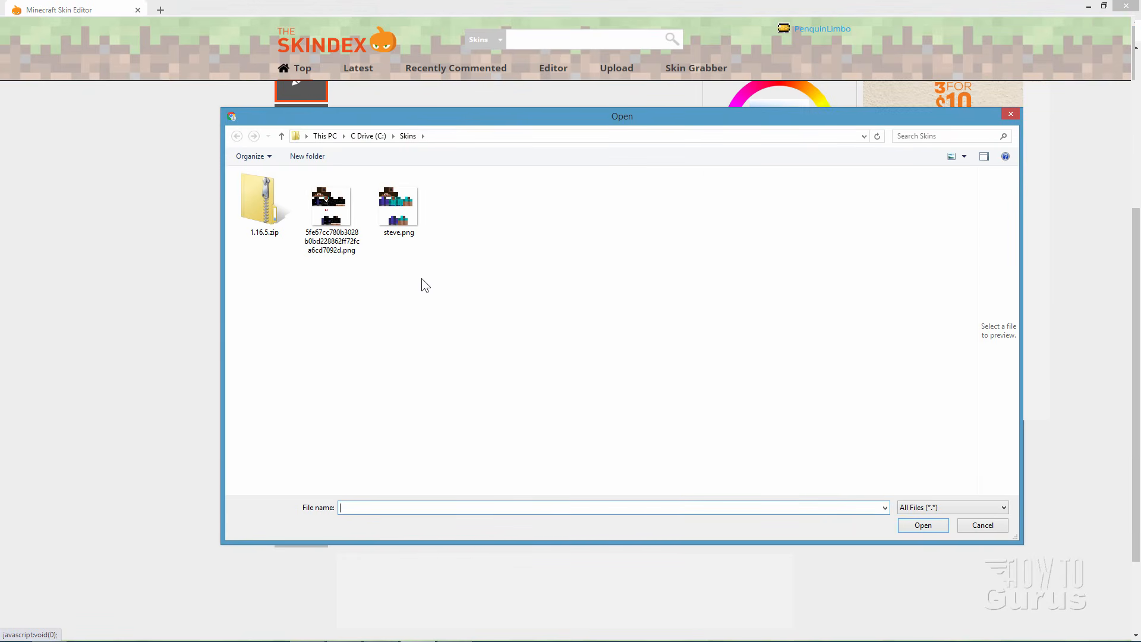
pyautogui.click(404, 206)
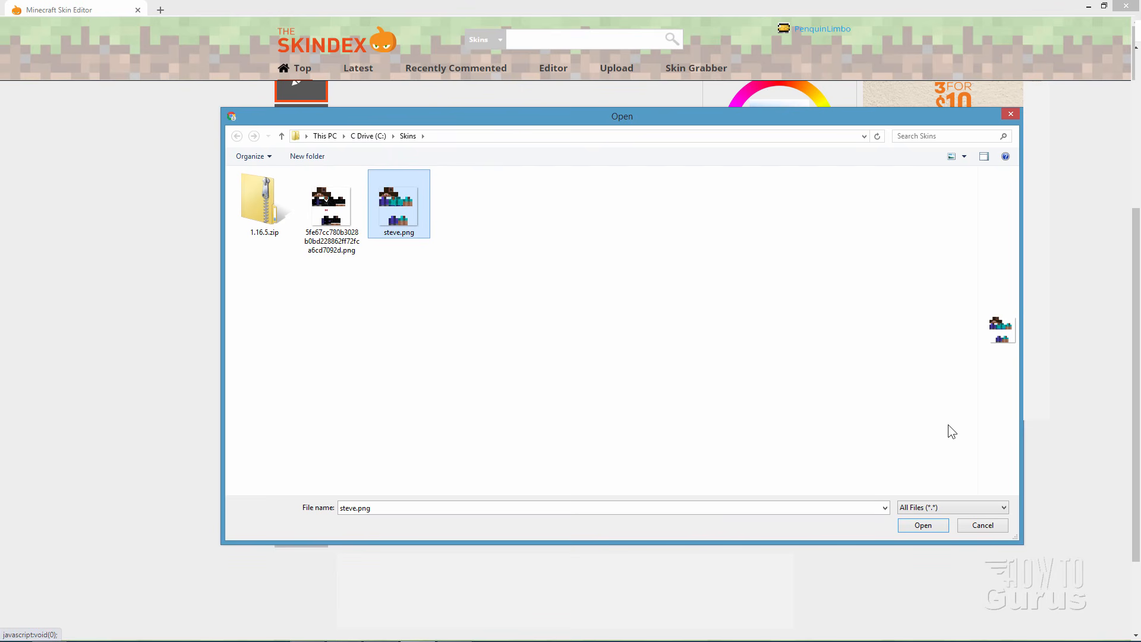
pyautogui.click(923, 525)
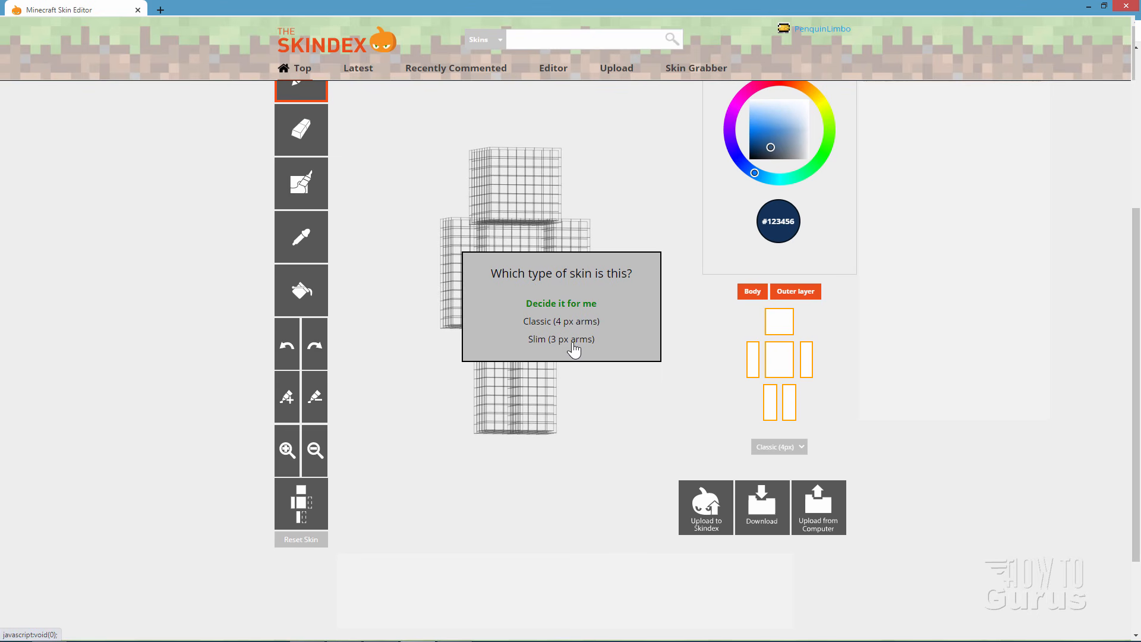
pyautogui.click(545, 325)
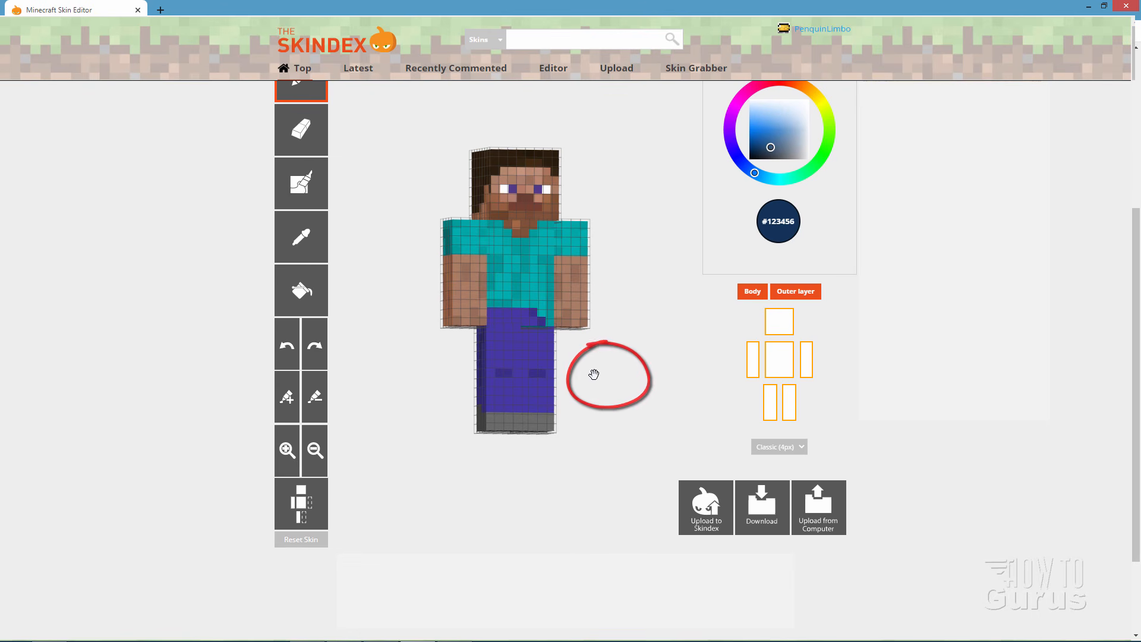
# Try the visibility switches for the Body and Outer layer, leaving only the Body layer shown on the model
pyautogui.moveTo(593, 374)
pyautogui.mouseDown()
pyautogui.moveTo(630, 367)
pyautogui.moveTo(655, 390)
pyautogui.moveTo(619, 425)
pyautogui.moveTo(521, 379)
pyautogui.moveTo(613, 367)
pyautogui.moveTo(624, 408)
pyautogui.moveTo(639, 405)
pyautogui.moveTo(583, 428)
pyautogui.mouseUp()
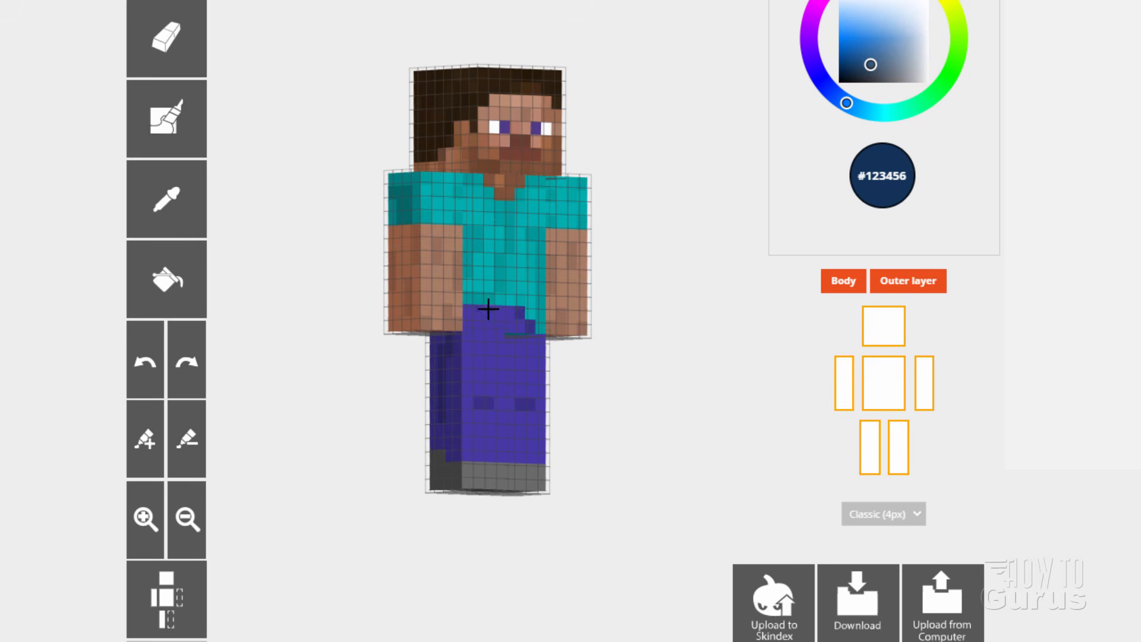
pyautogui.click(842, 290)
pyautogui.click(844, 289)
pyautogui.click(927, 290)
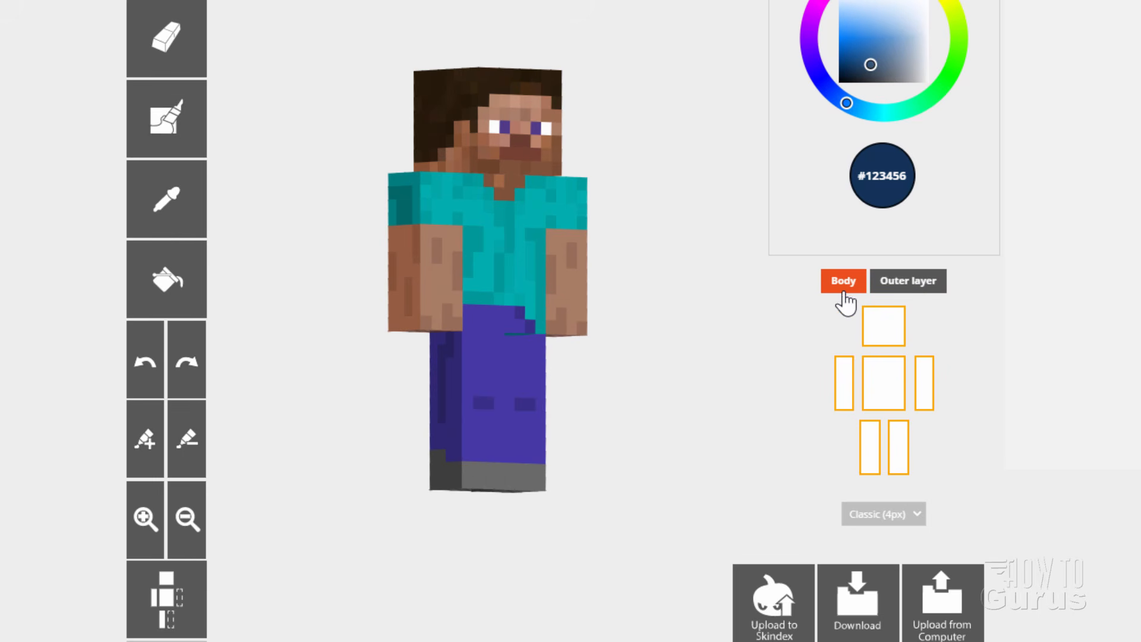
pyautogui.click(906, 291)
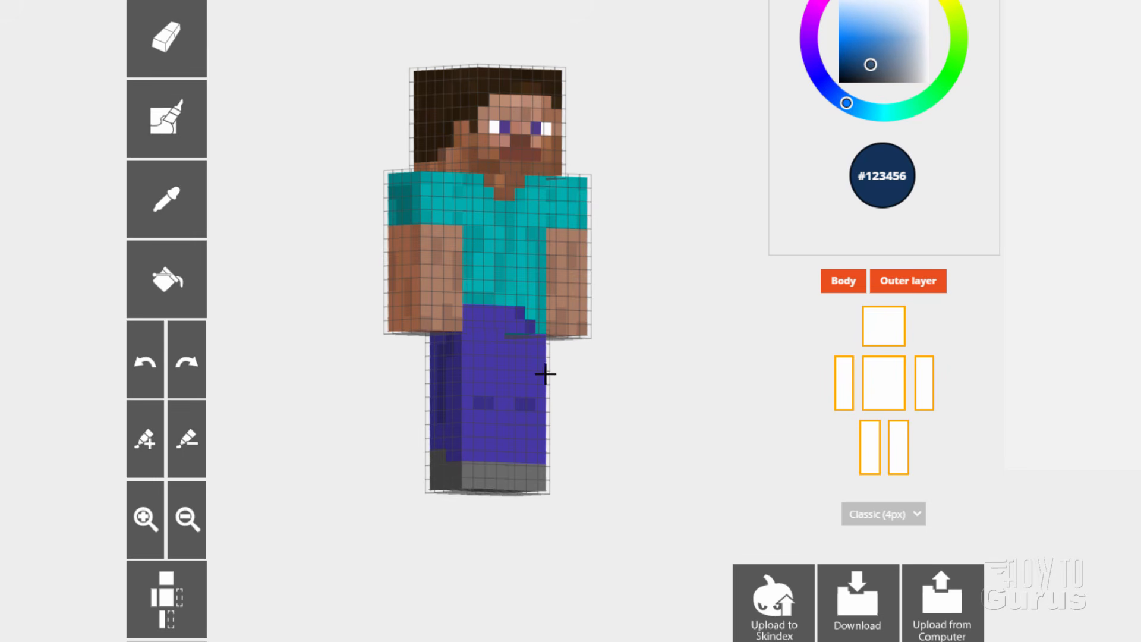
pyautogui.click(904, 290)
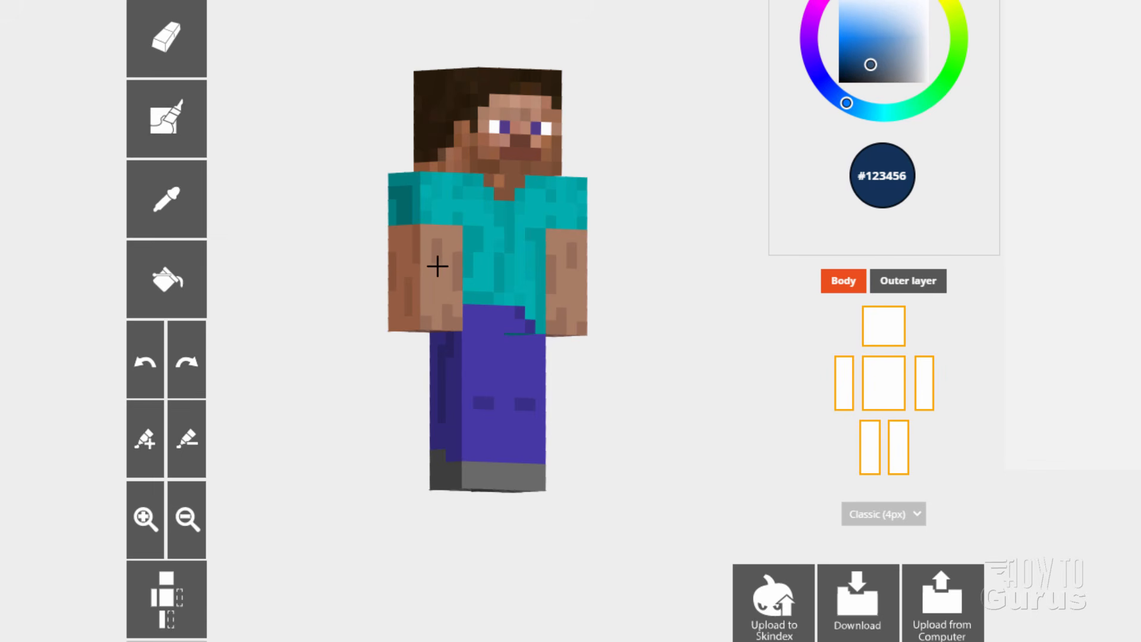
# Hide both arms of the model and examine the sides of the torso
pyautogui.click(845, 403)
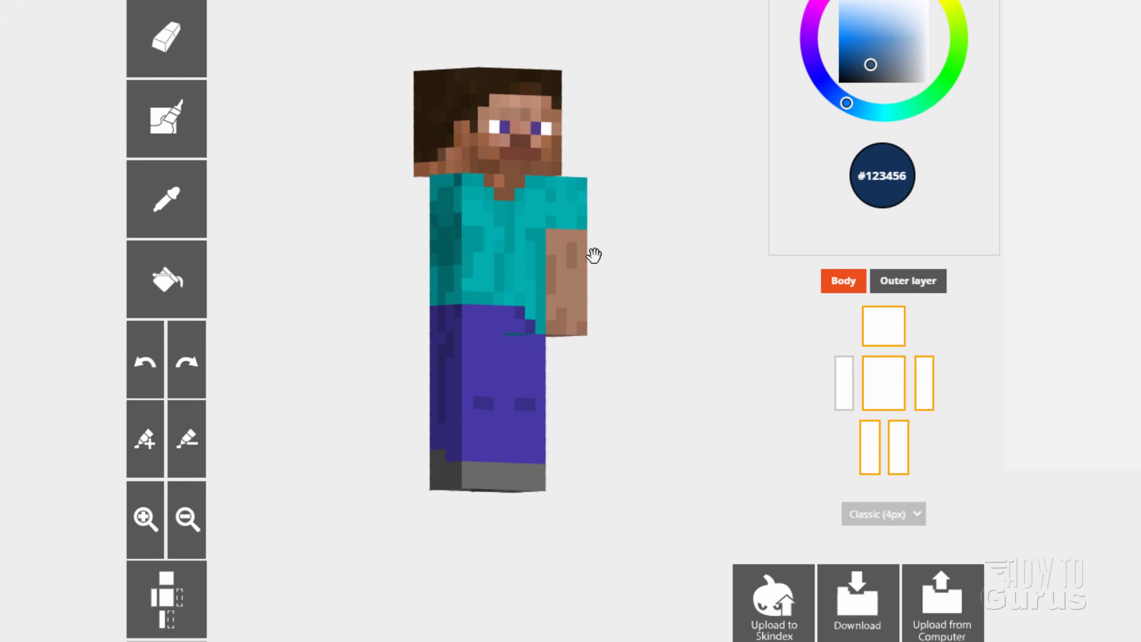
pyautogui.click(924, 395)
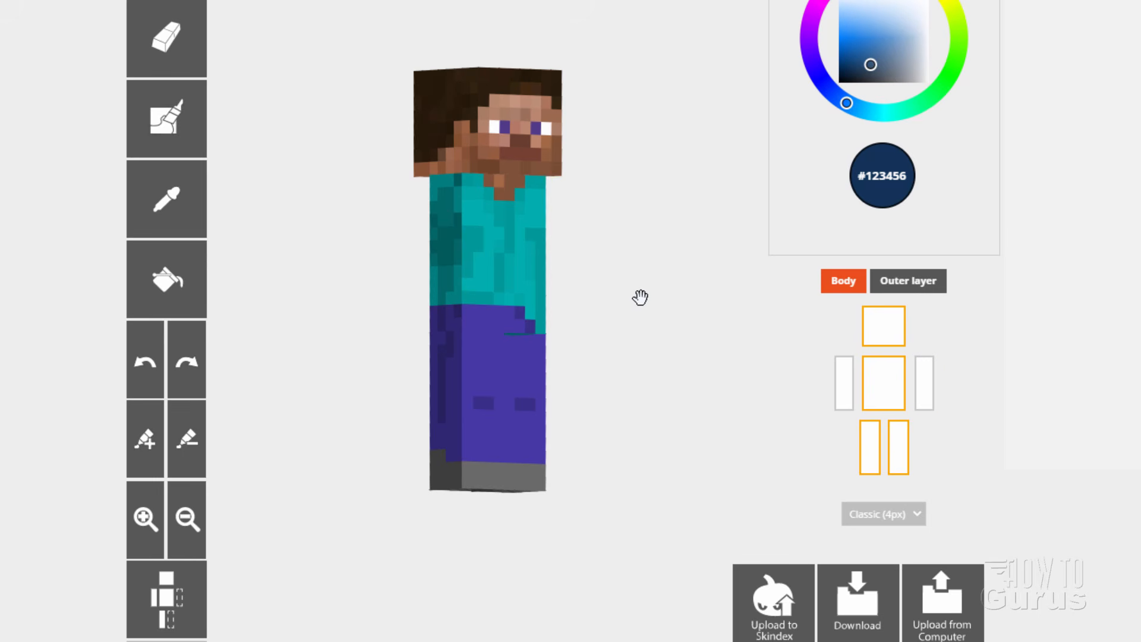
pyautogui.moveTo(678, 277); pyautogui.dragTo(543, 280)
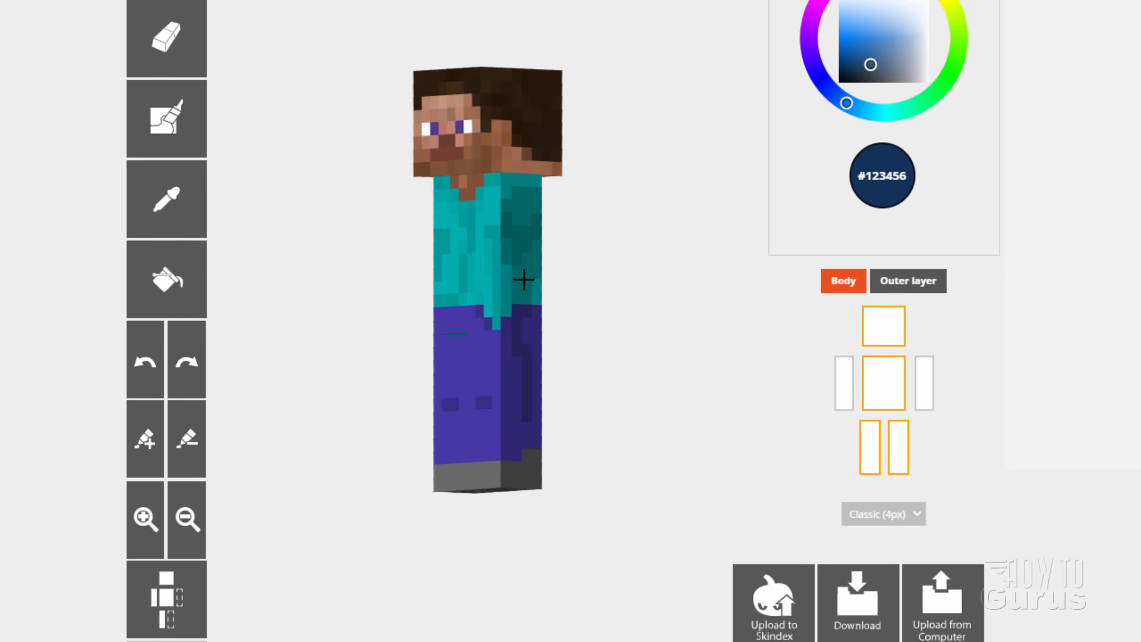
pyautogui.moveTo(598, 286); pyautogui.dragTo(552, 309)
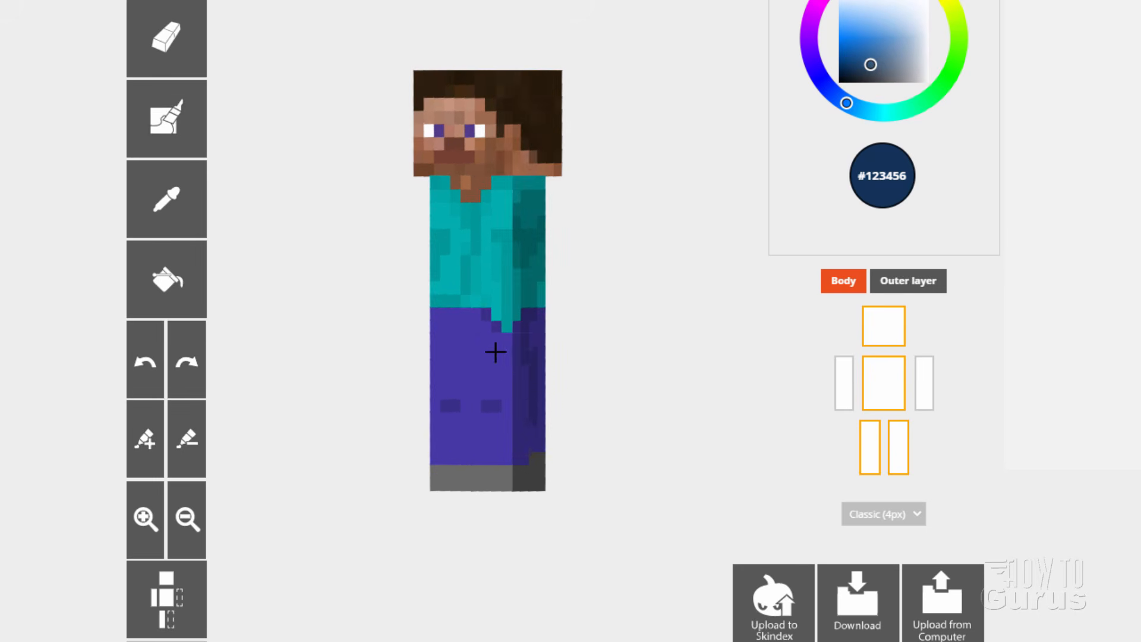
# Hide the character's right leg, swap it for the left leg, and examine the inner and bottom faces of each remaining leg
pyautogui.click(870, 466)
pyautogui.moveTo(698, 434); pyautogui.dragTo(678, 378)
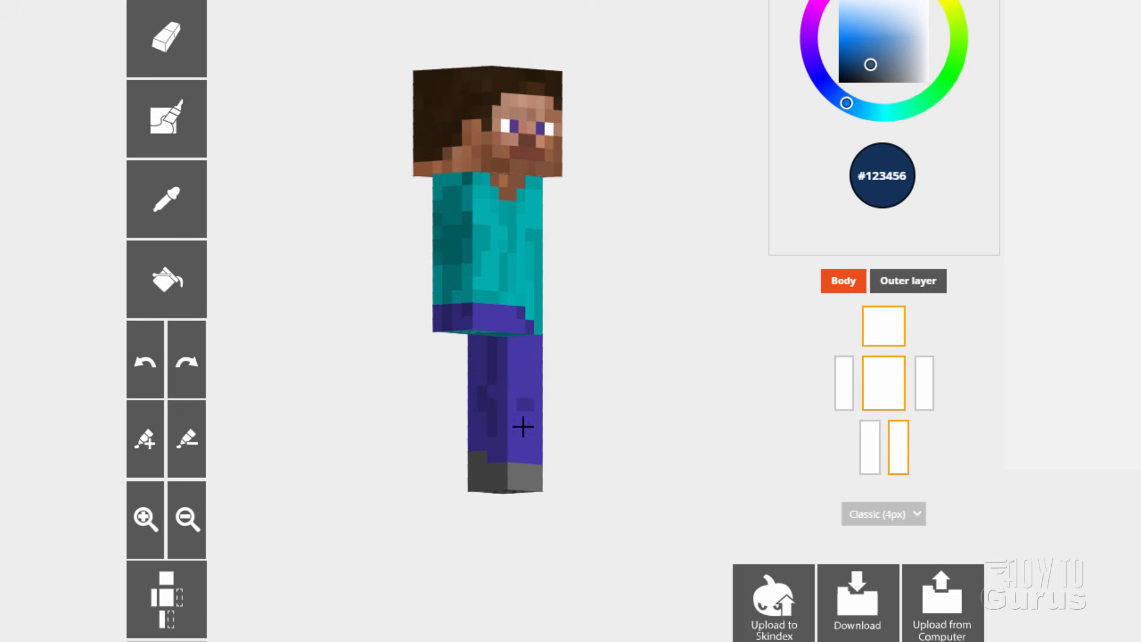
pyautogui.click(867, 455)
pyautogui.click(896, 463)
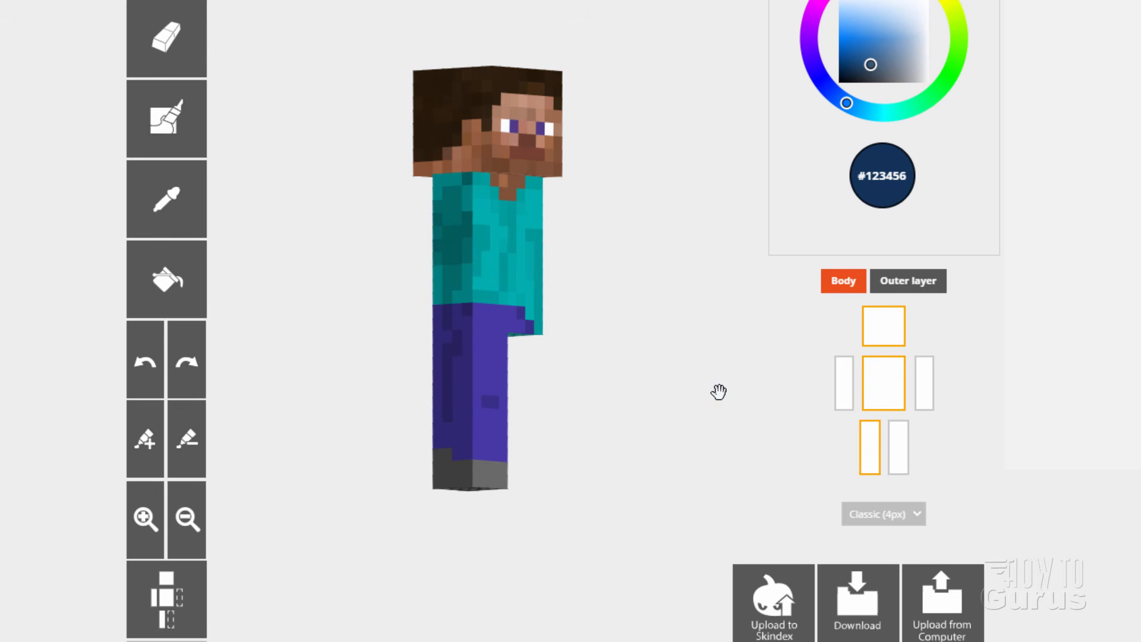
pyautogui.moveTo(721, 390); pyautogui.dragTo(502, 361)
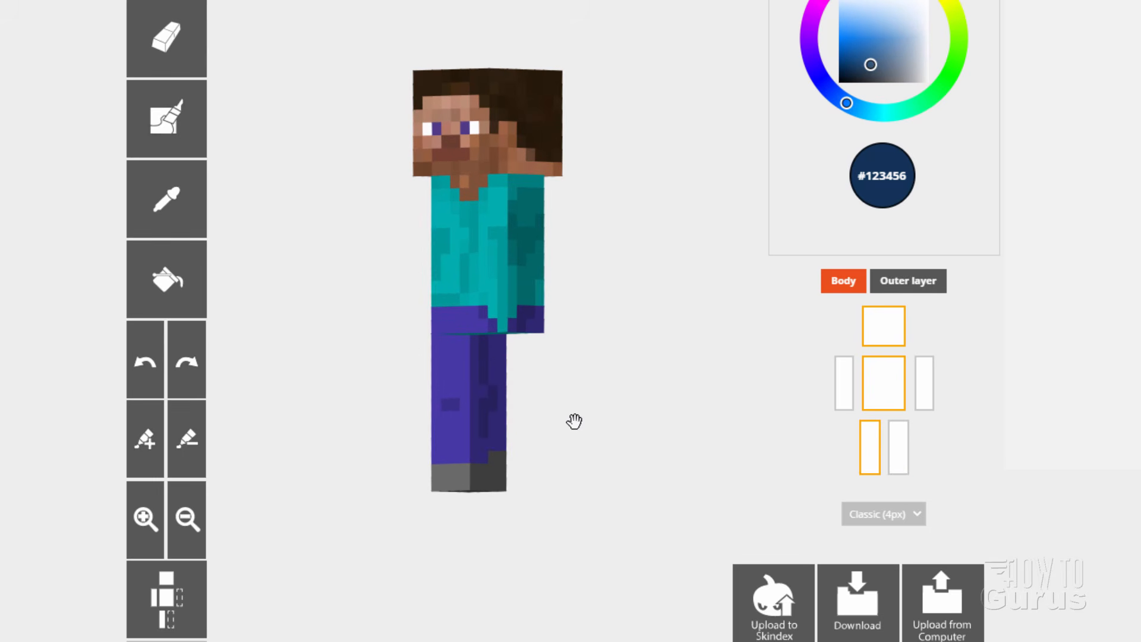
pyautogui.moveTo(573, 420); pyautogui.dragTo(506, 310)
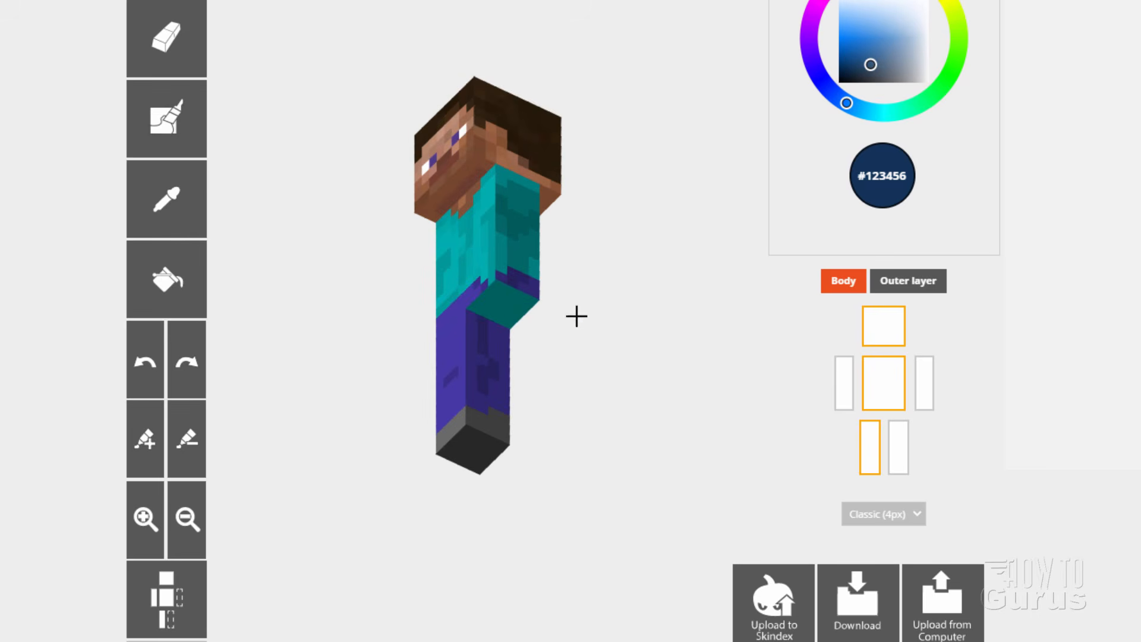
pyautogui.moveTo(577, 315); pyautogui.dragTo(652, 394)
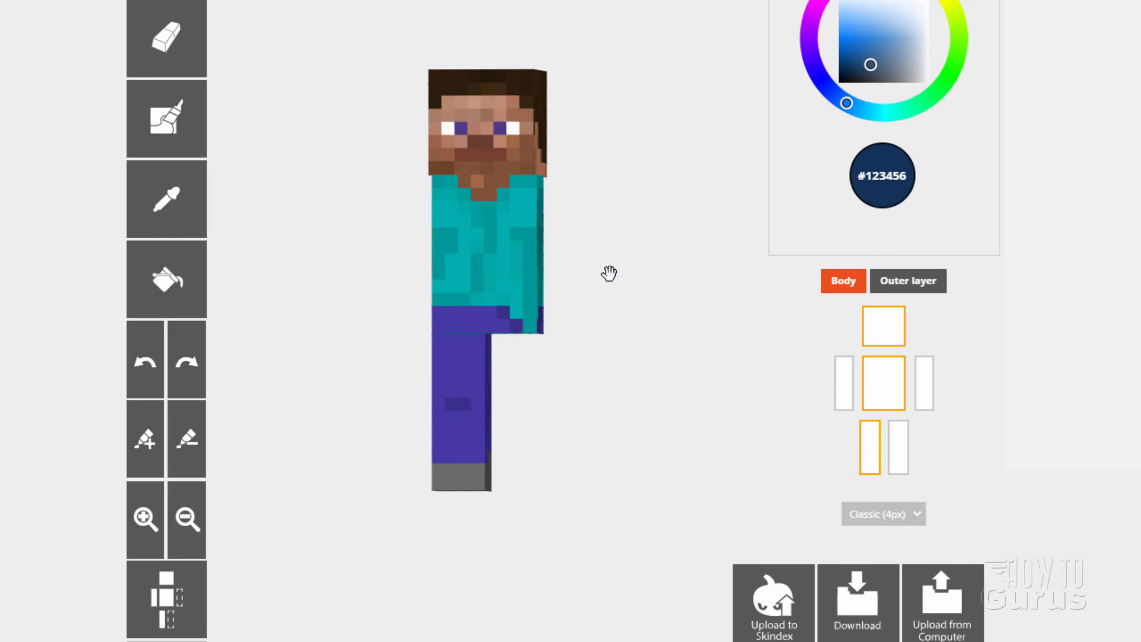
# Hide the head and examine the top face of the torso
pyautogui.click(883, 330)
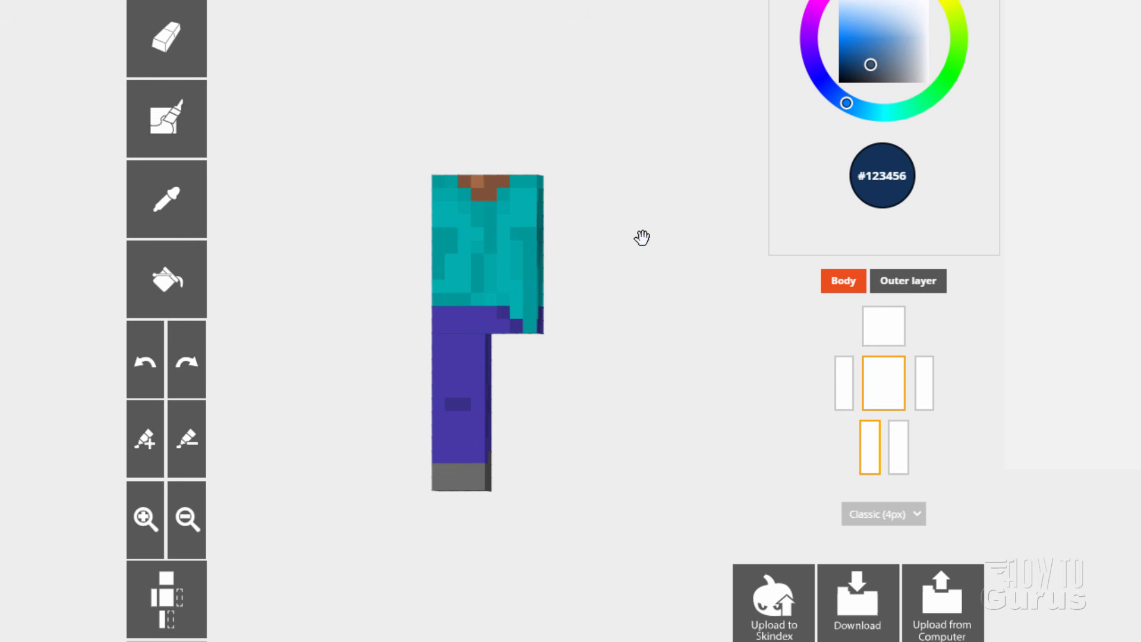
pyautogui.moveTo(642, 238); pyautogui.dragTo(614, 287)
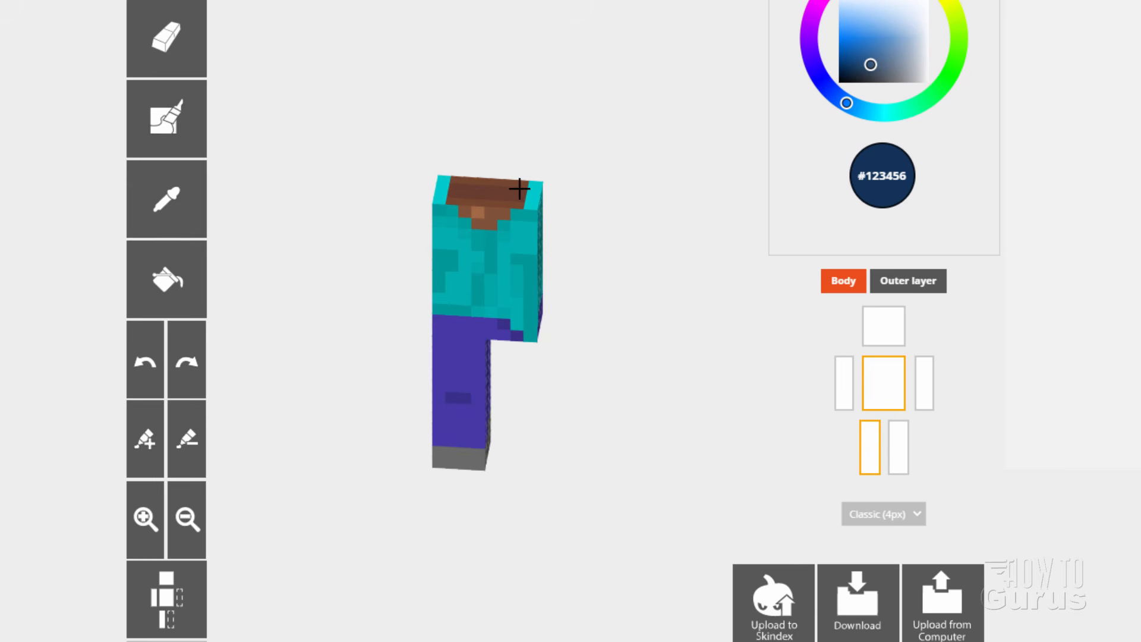
pyautogui.moveTo(606, 280); pyautogui.dragTo(595, 237)
# Show the model's head, both arms and the character's left leg again
pyautogui.click(883, 339)
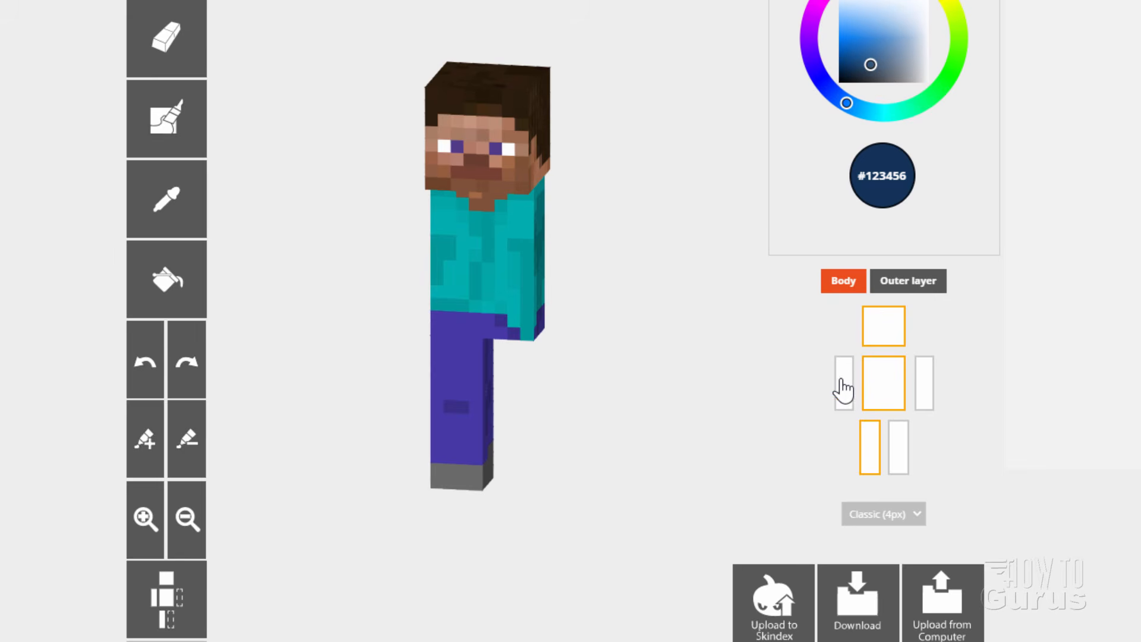
pyautogui.click(843, 389)
pyautogui.click(925, 385)
pyautogui.click(897, 446)
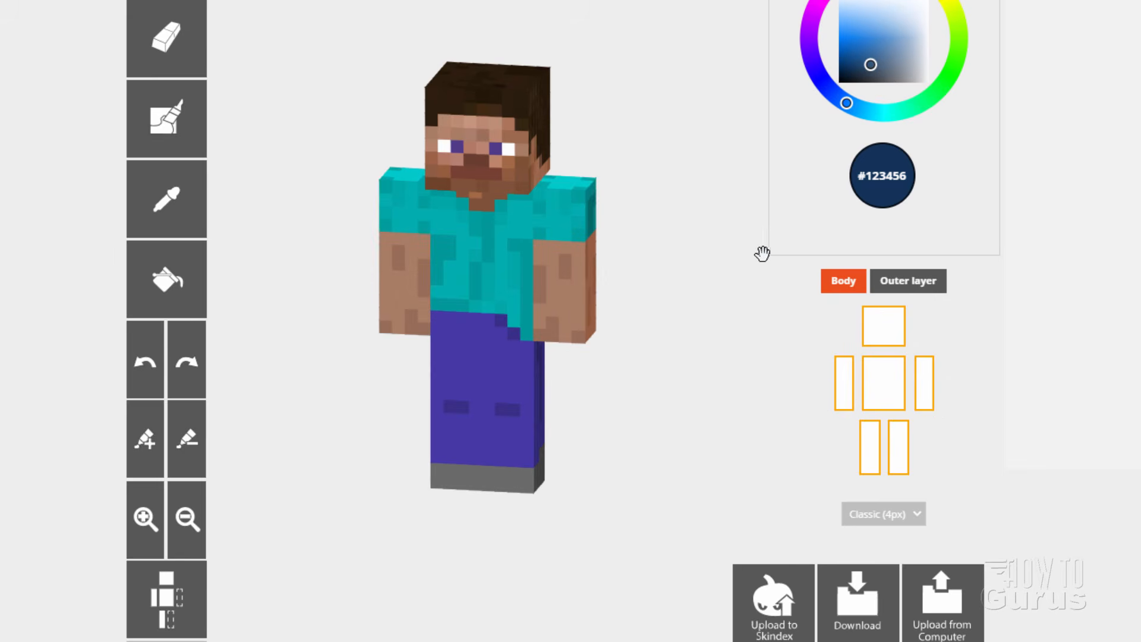
# Hide and show again the character's right arm and right leg, one at a time, to view the faces behind them
pyautogui.moveTo(614, 408); pyautogui.dragTo(688, 371)
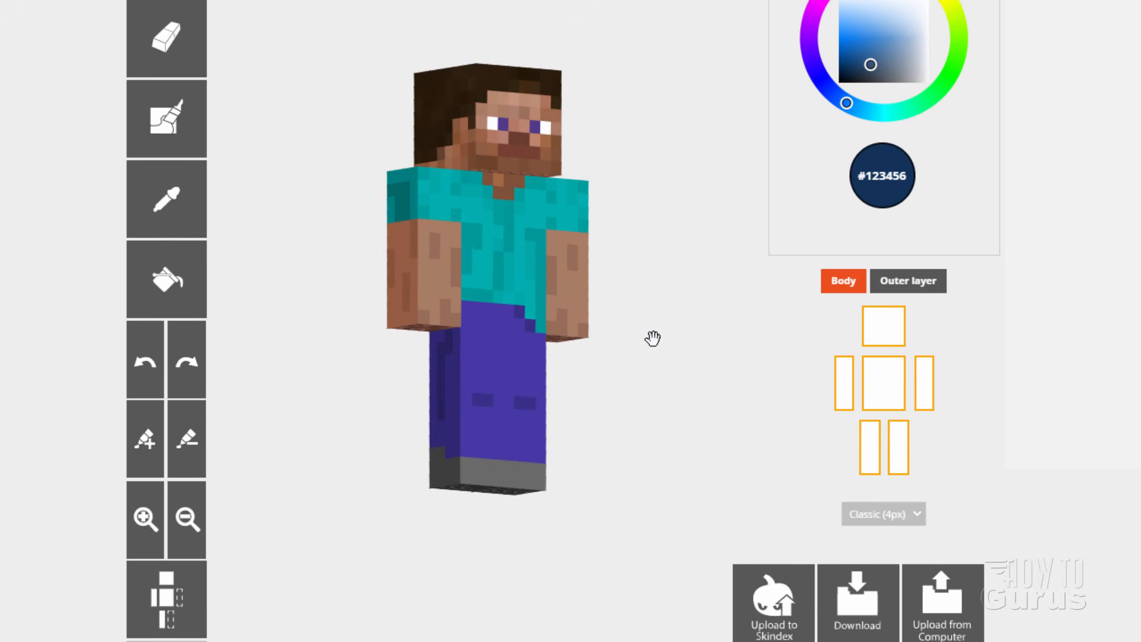
pyautogui.click(846, 389)
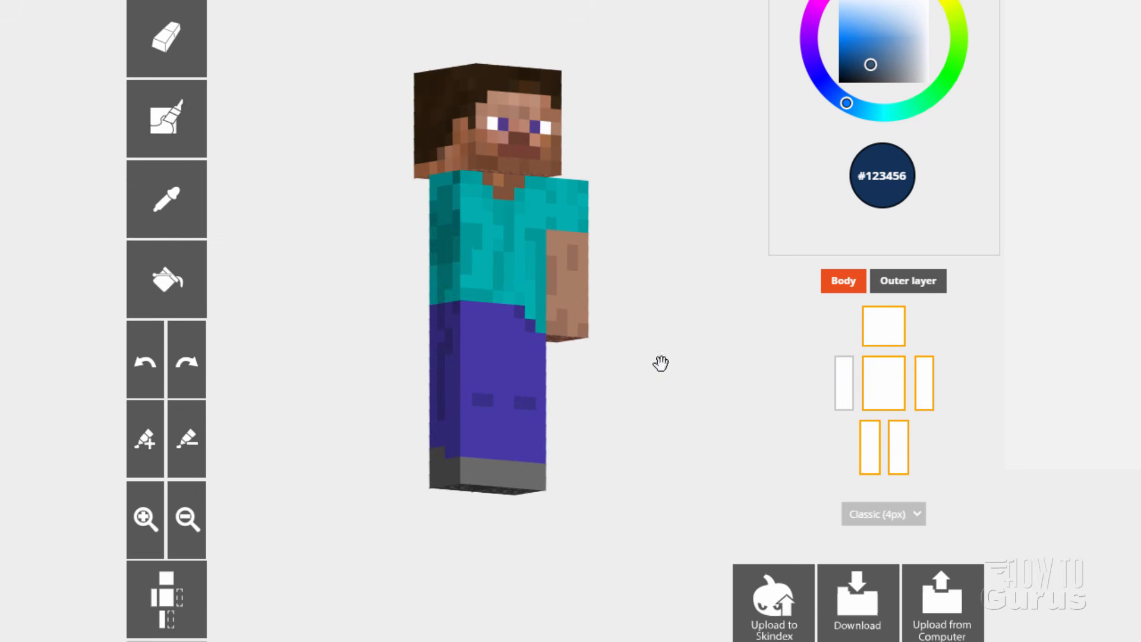
pyautogui.click(845, 401)
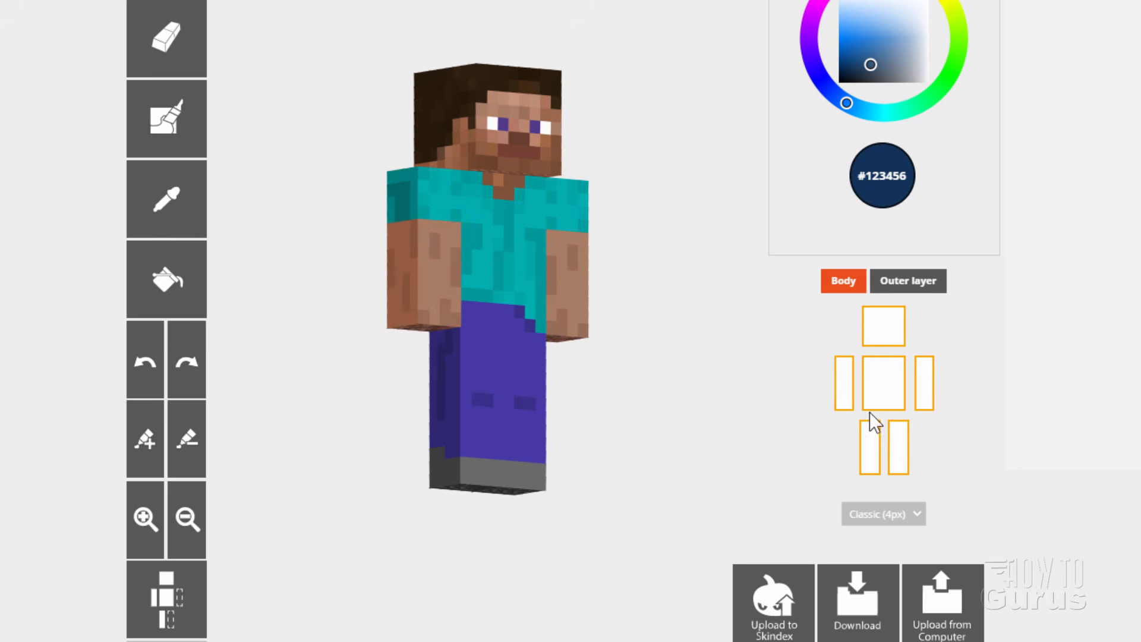
pyautogui.click(870, 443)
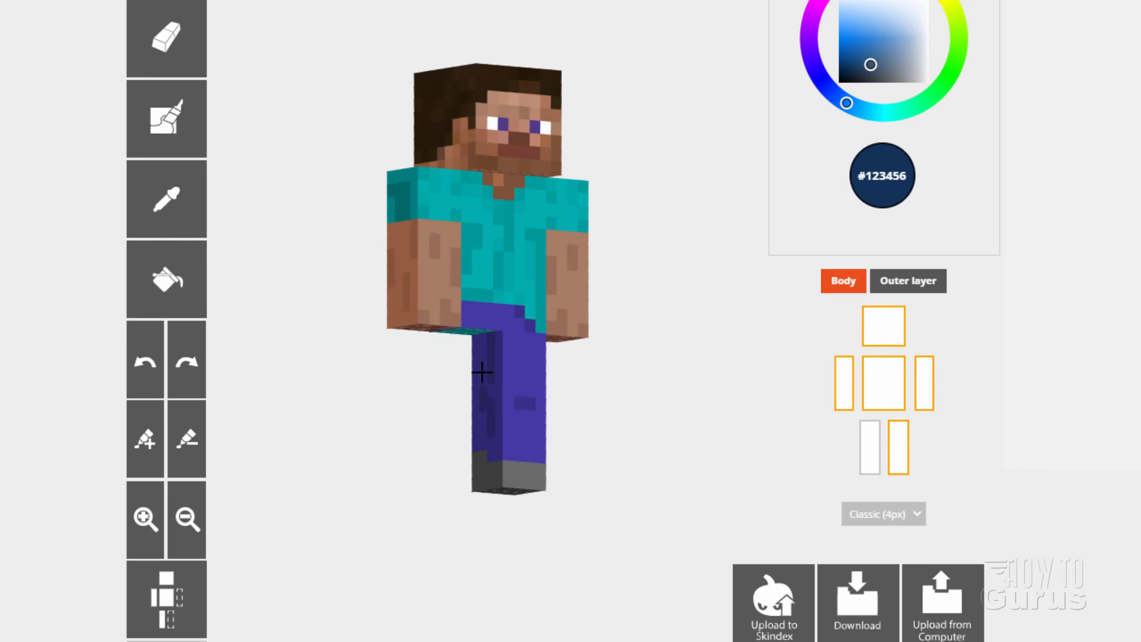
pyautogui.click(872, 467)
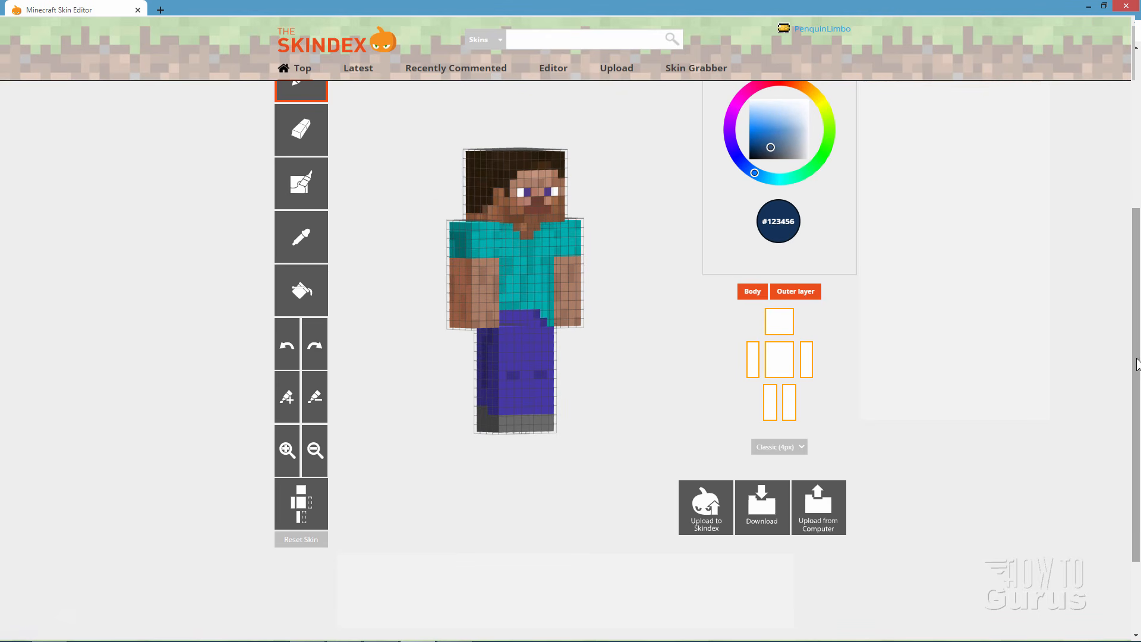
# Hide the skin's outer layer, choose the bucket fill tool and set the paint colour to bright magenta #e92bdf
pyautogui.moveTo(1136, 363); pyautogui.dragTo(1133, 326)
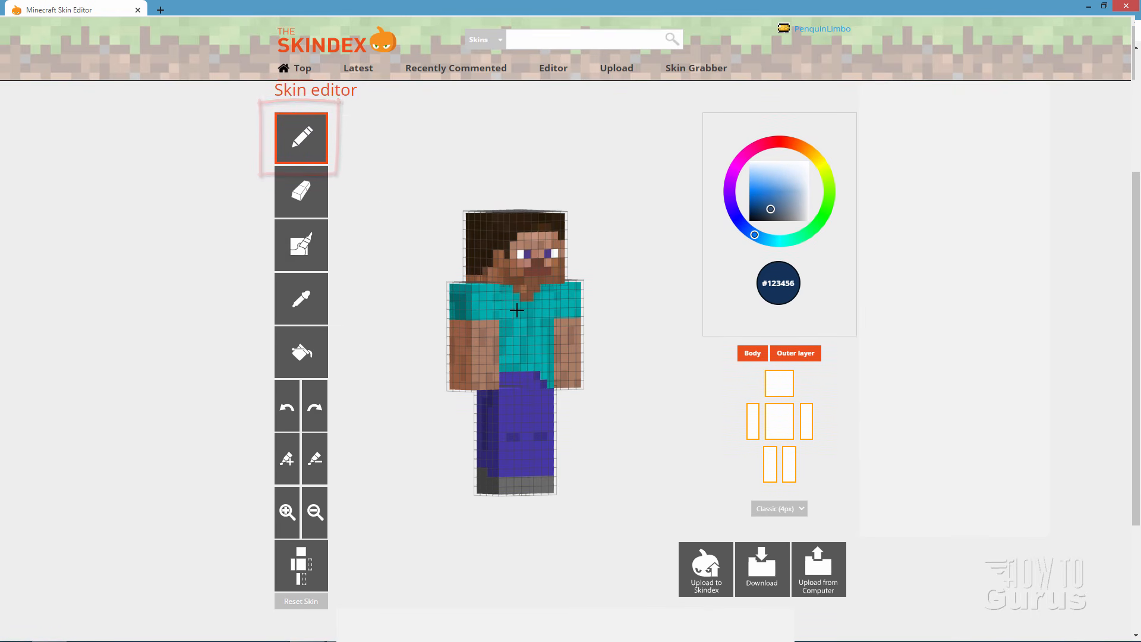
pyautogui.click(796, 356)
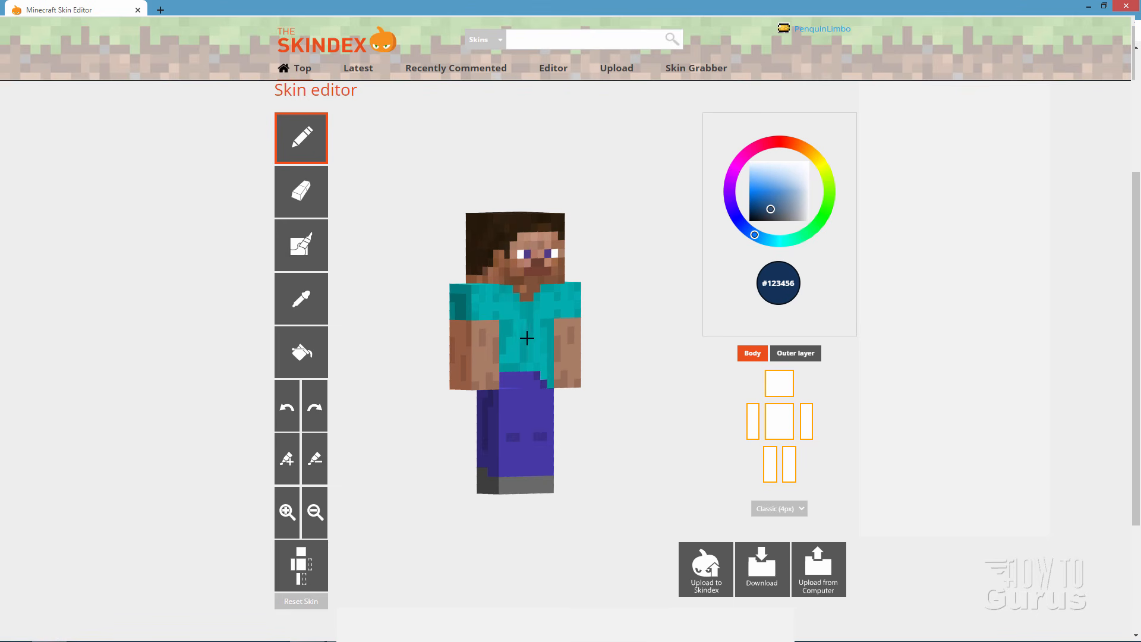
pyautogui.click(315, 355)
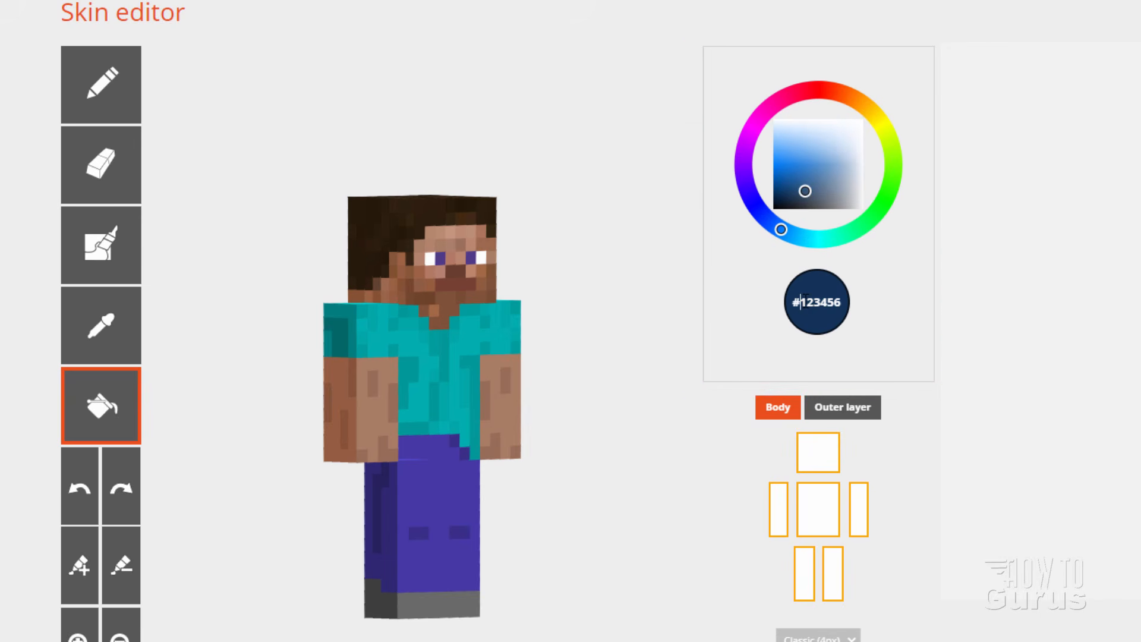
pyautogui.moveTo(800, 301)
pyautogui.mouseDown()
pyautogui.moveTo(840, 296)
pyautogui.moveTo(809, 305)
pyautogui.mouseUp()
pyautogui.click(834, 304)
pyautogui.click(753, 126)
pyautogui.click(755, 123)
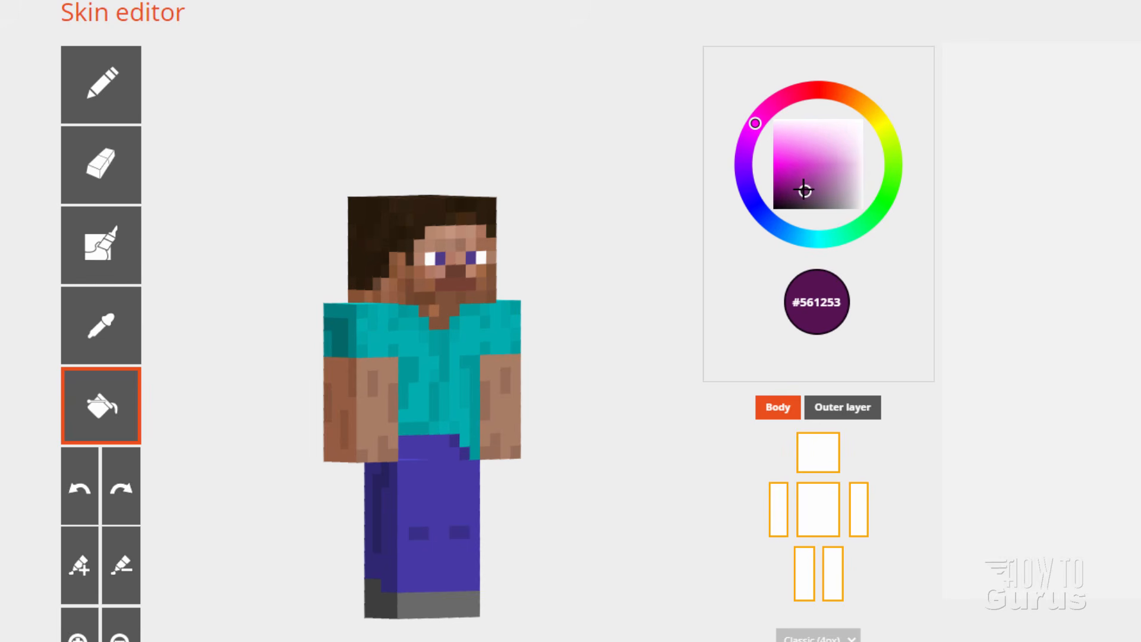
pyautogui.moveTo(804, 190)
pyautogui.mouseDown()
pyautogui.moveTo(797, 149)
pyautogui.moveTo(843, 163)
pyautogui.moveTo(796, 191)
pyautogui.moveTo(804, 140)
pyautogui.moveTo(794, 191)
pyautogui.mouseUp()
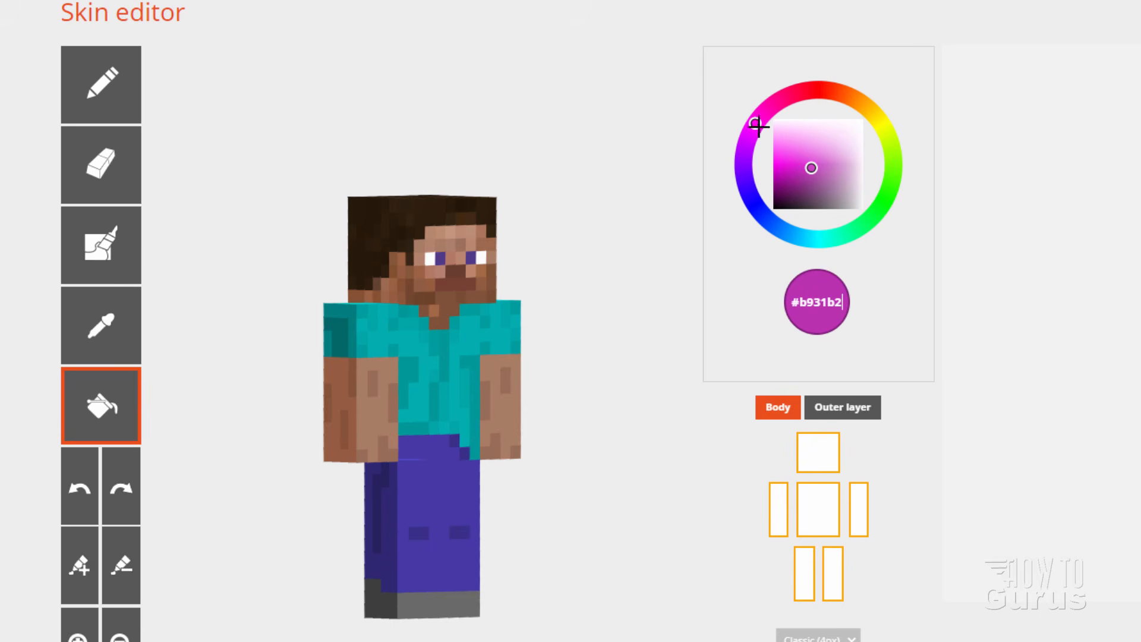
pyautogui.moveTo(811, 166)
pyautogui.mouseDown()
pyautogui.moveTo(792, 153)
pyautogui.moveTo(797, 162)
pyautogui.moveTo(782, 161)
pyautogui.moveTo(804, 144)
pyautogui.moveTo(790, 160)
pyautogui.mouseUp()
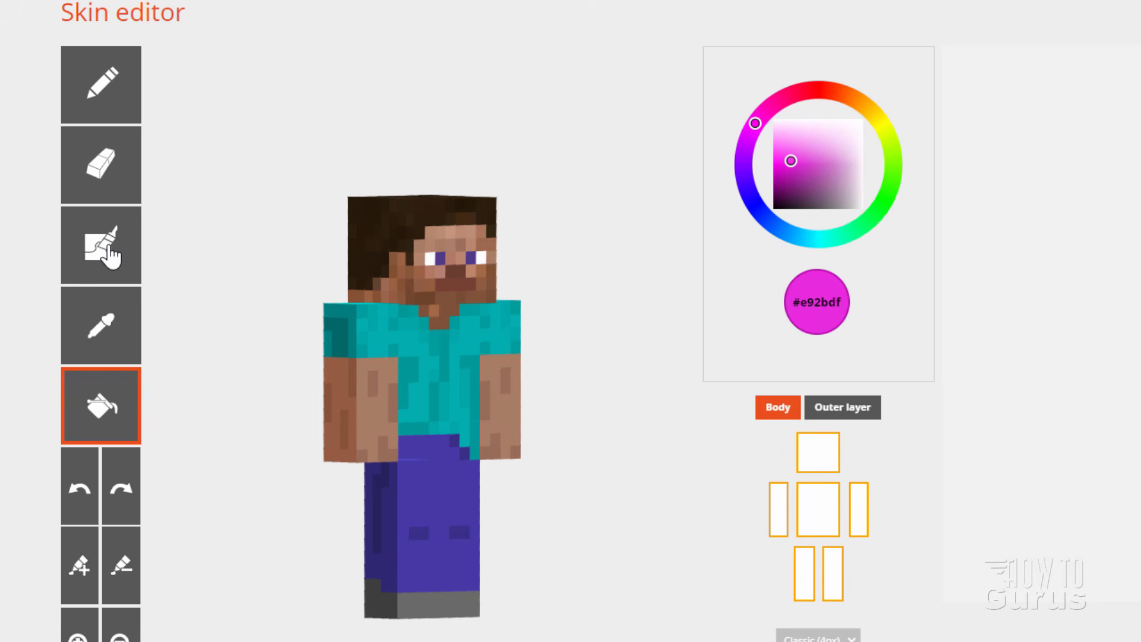
# Fill the front face of the torso with magenta and check the torso's side behind the right arm
pyautogui.click(434, 377)
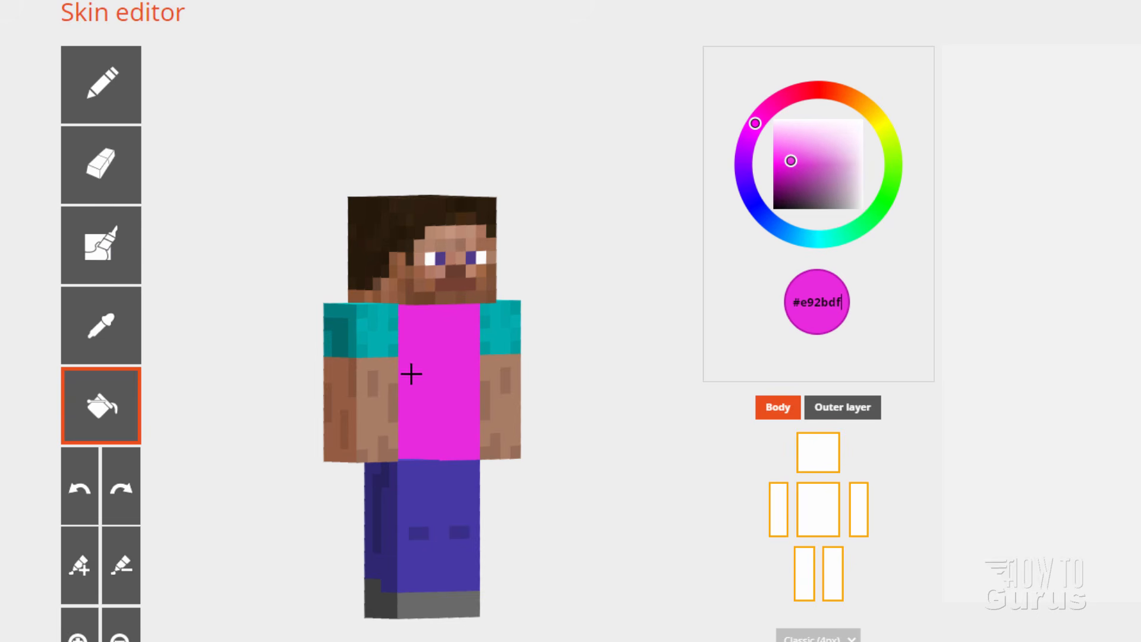
pyautogui.click(782, 522)
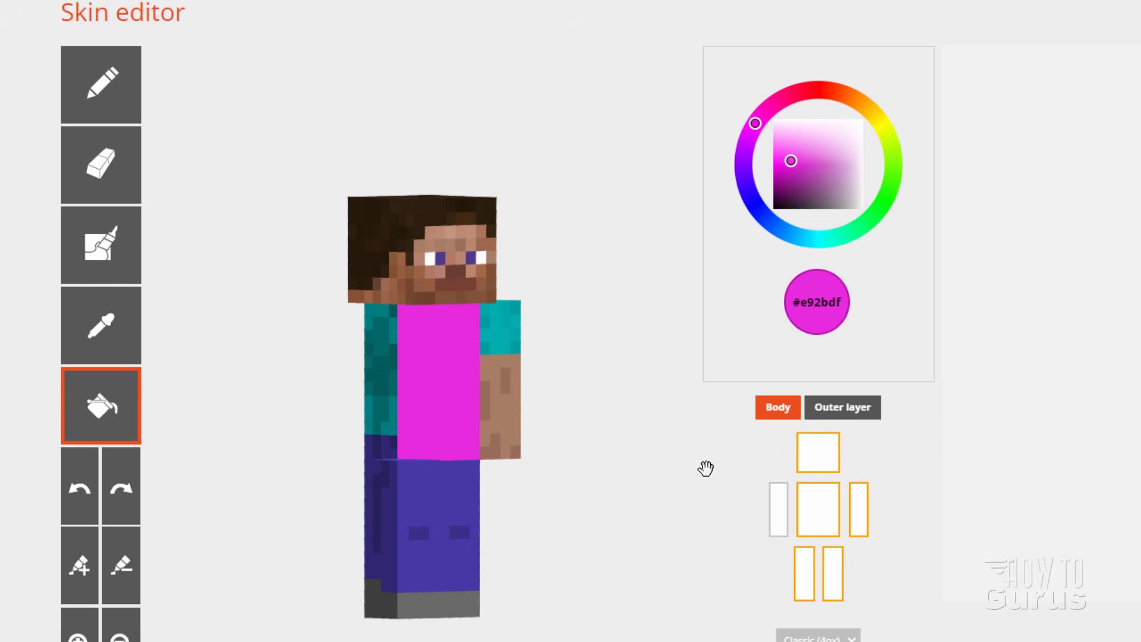
pyautogui.click(781, 516)
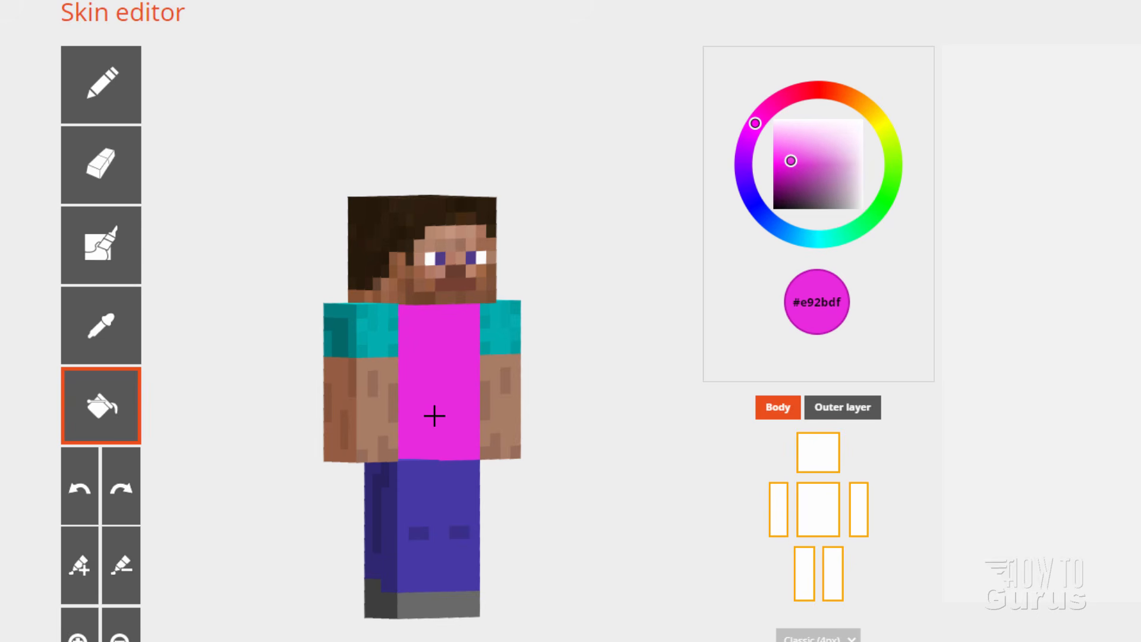
# Brush over the magenta torso front with the auto tone tool to give its pixels varied shades
pyautogui.click(106, 253)
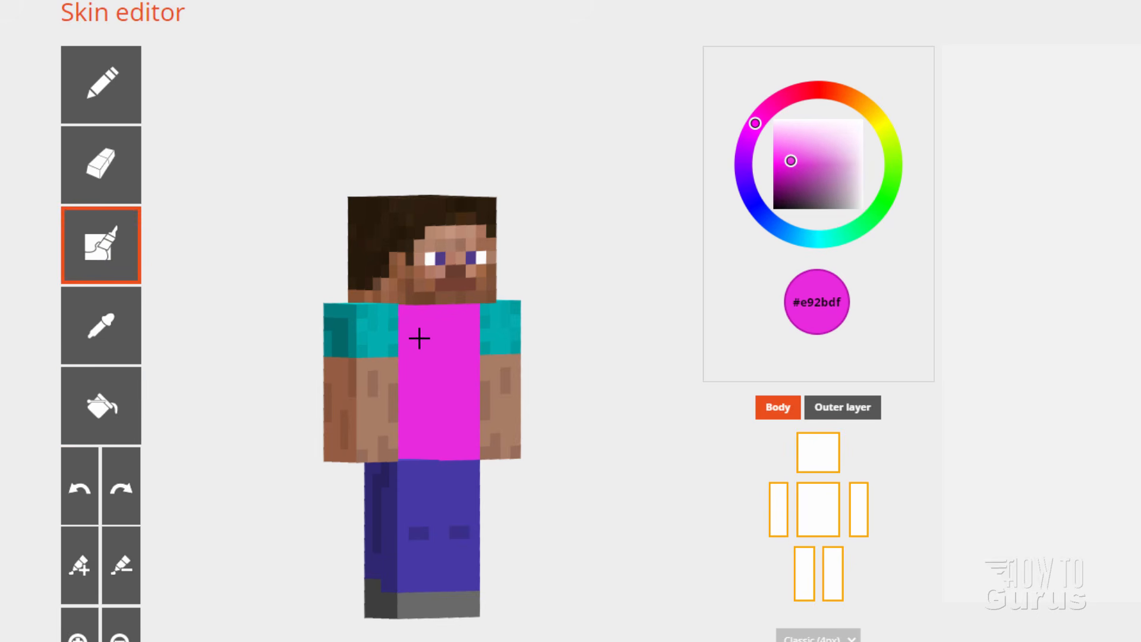
pyautogui.moveTo(419, 338)
pyautogui.mouseDown()
pyautogui.moveTo(426, 433)
pyautogui.moveTo(409, 327)
pyautogui.moveTo(466, 311)
pyautogui.moveTo(466, 433)
pyautogui.moveTo(411, 455)
pyautogui.mouseUp()
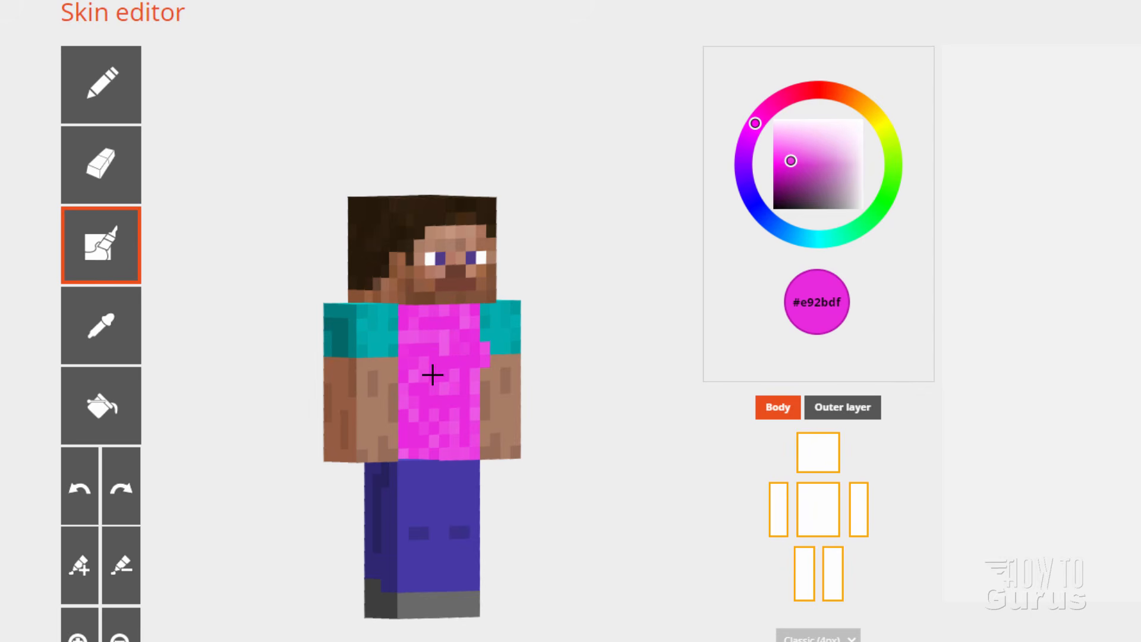
# Sample the trouser blue #463aa4 and pencil an uneven waistline along the lower edge of the torso front
pyautogui.click(112, 328)
pyautogui.click(421, 485)
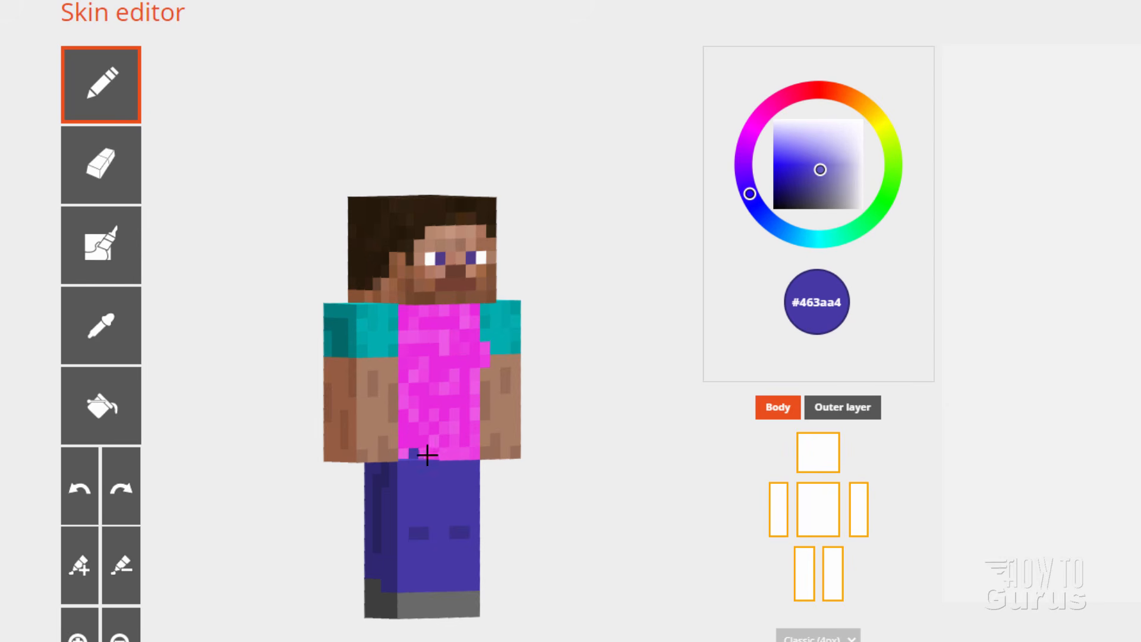
pyautogui.moveTo(427, 455); pyautogui.dragTo(458, 449)
pyautogui.click(454, 437)
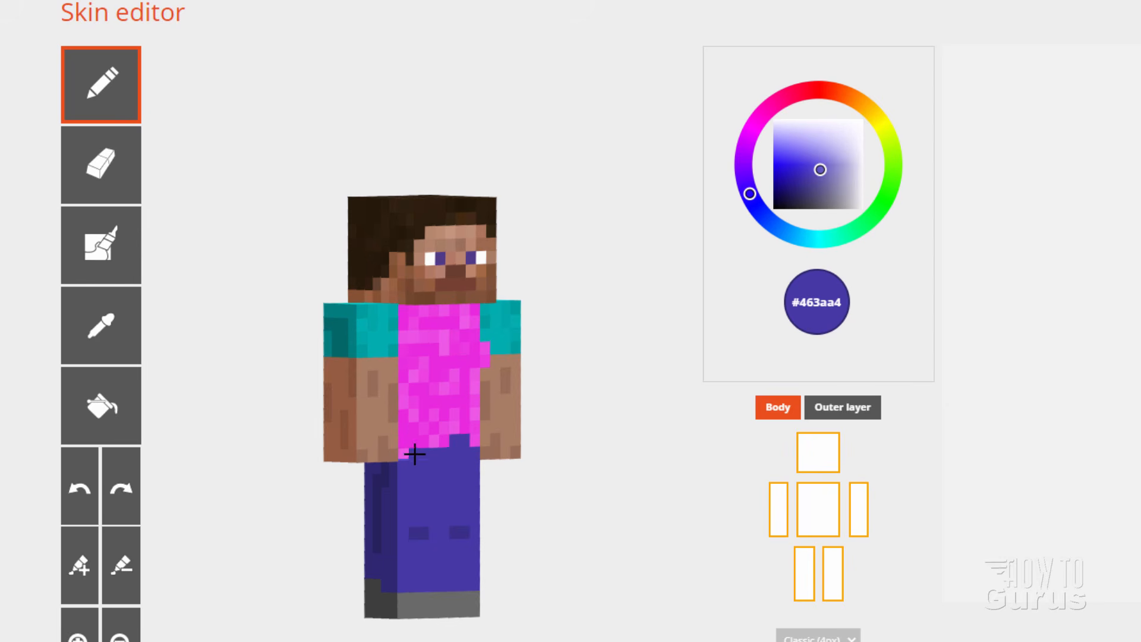
pyautogui.click(441, 443)
# Hide both legs to inspect the painted waistline on the torso, and show them again
pyautogui.click(807, 575)
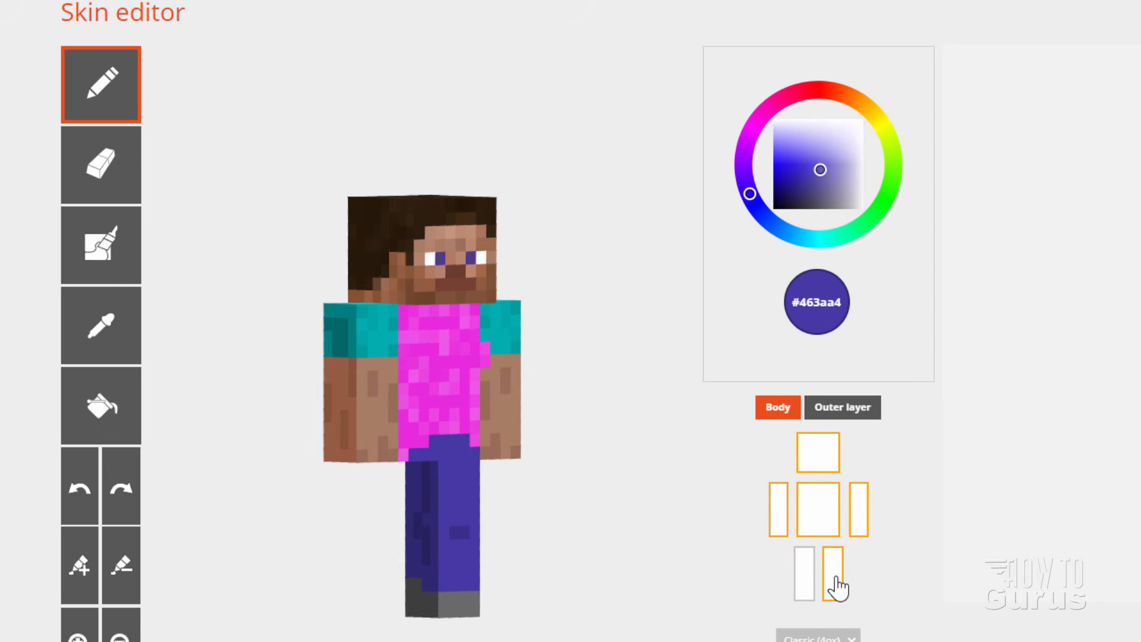
pyautogui.click(837, 580)
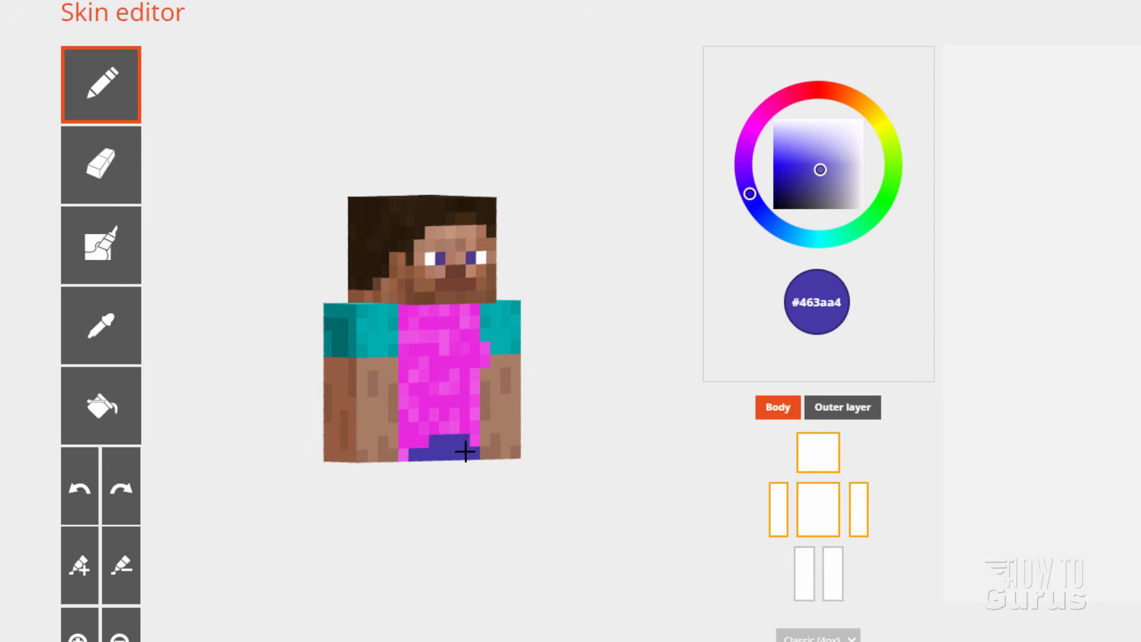
pyautogui.click(808, 575)
pyautogui.click(832, 585)
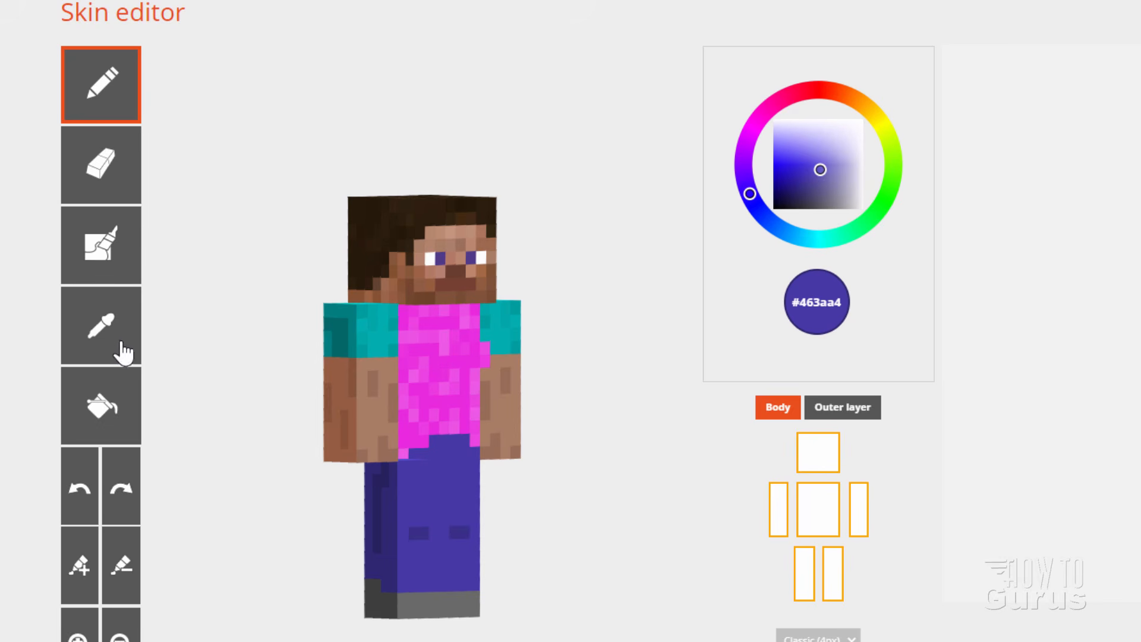
# Sample the magenta #e92bdf from the front of the shirt
pyautogui.click(102, 335)
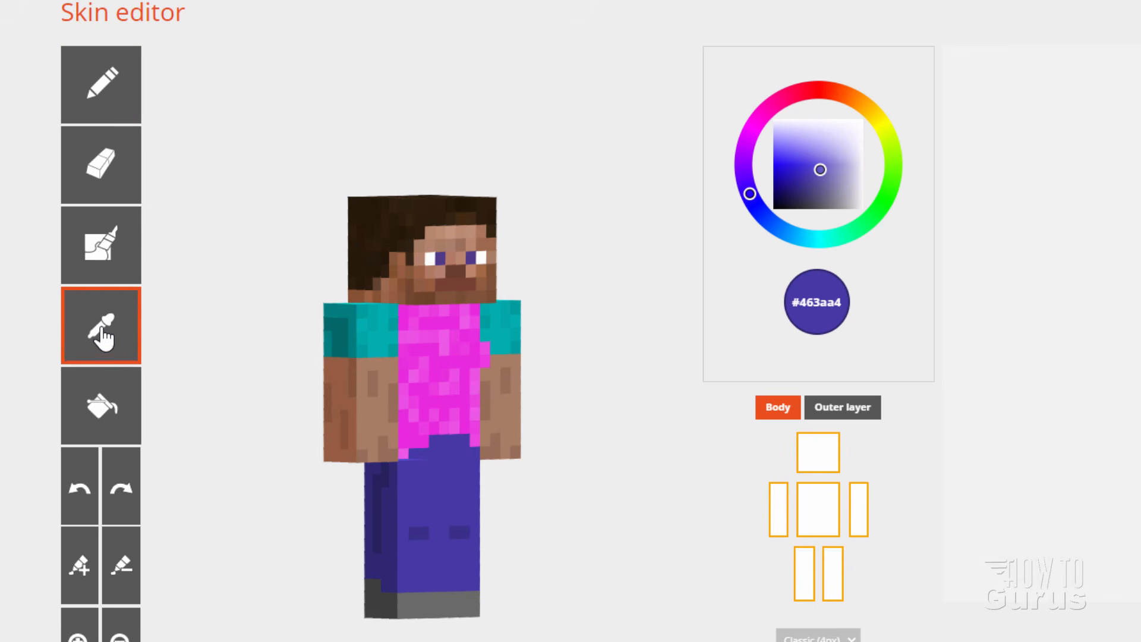
pyautogui.click(435, 357)
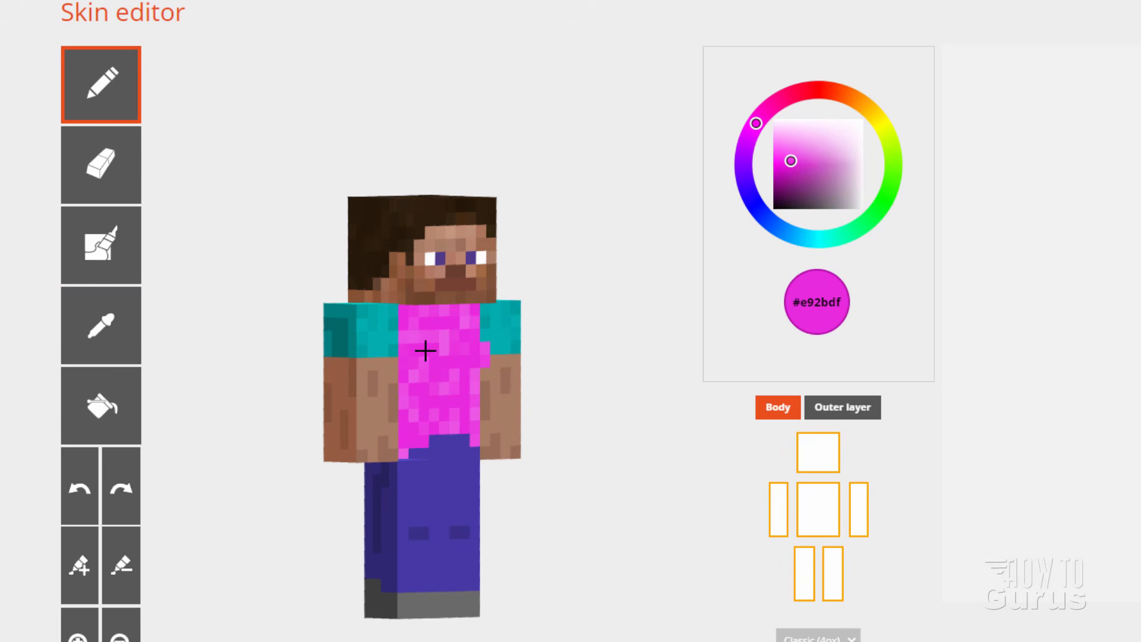
# Try bucket-filling the front of the character's right arm with magenta, and undo the fill
pyautogui.click(104, 416)
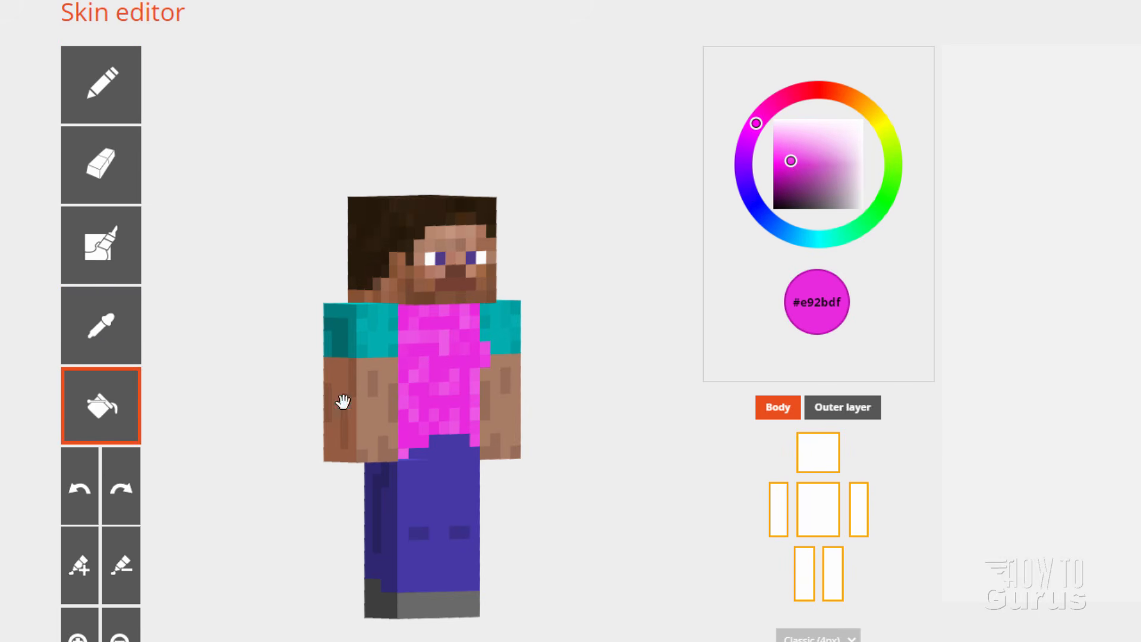
pyautogui.click(377, 333)
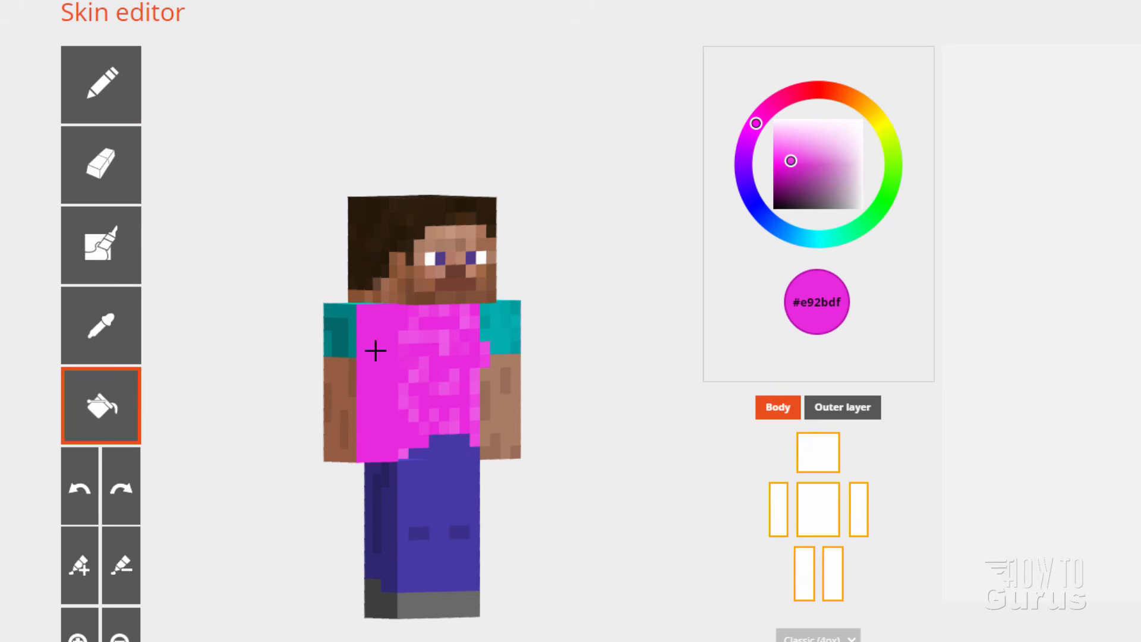
pyautogui.click(80, 492)
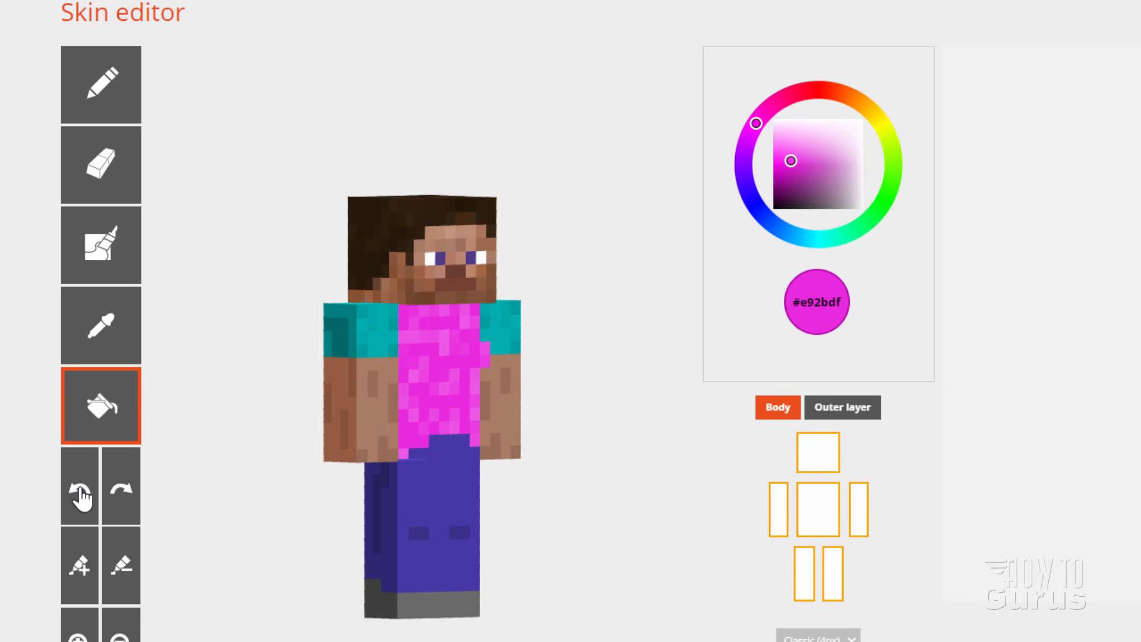
# Pencil the front of the right sleeve magenta down to the cuff and vary its shades with the auto tone tool
pyautogui.click(110, 96)
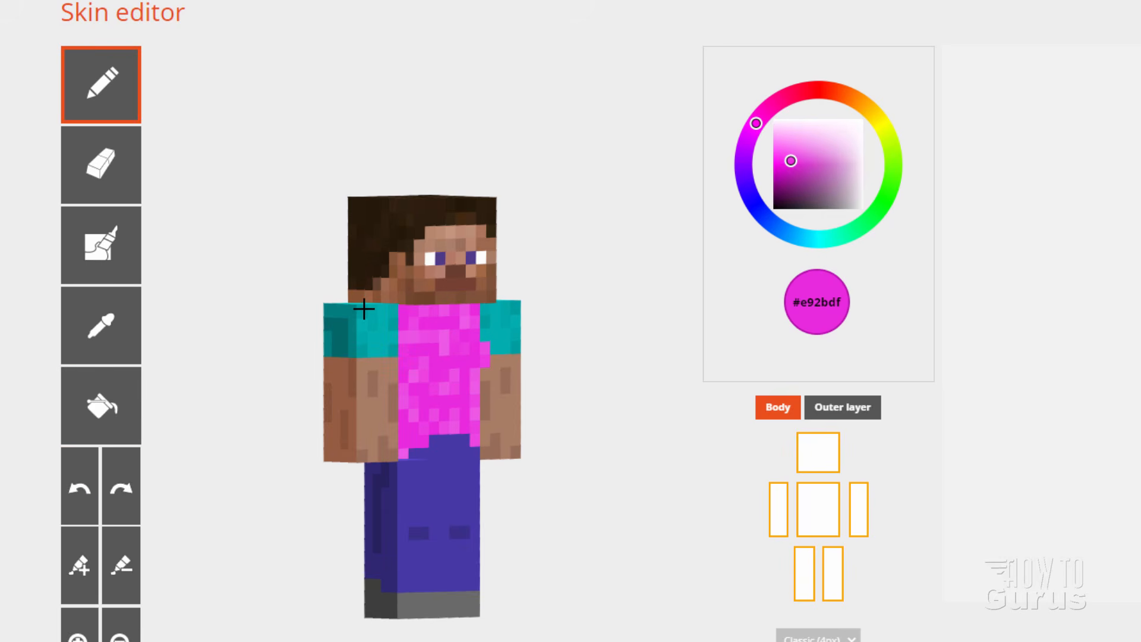
pyautogui.moveTo(364, 309)
pyautogui.mouseDown()
pyautogui.moveTo(383, 311)
pyautogui.moveTo(385, 342)
pyautogui.moveTo(365, 341)
pyautogui.moveTo(359, 324)
pyautogui.moveTo(383, 341)
pyautogui.moveTo(365, 334)
pyautogui.moveTo(382, 321)
pyautogui.moveTo(402, 342)
pyautogui.mouseUp()
pyautogui.click(119, 260)
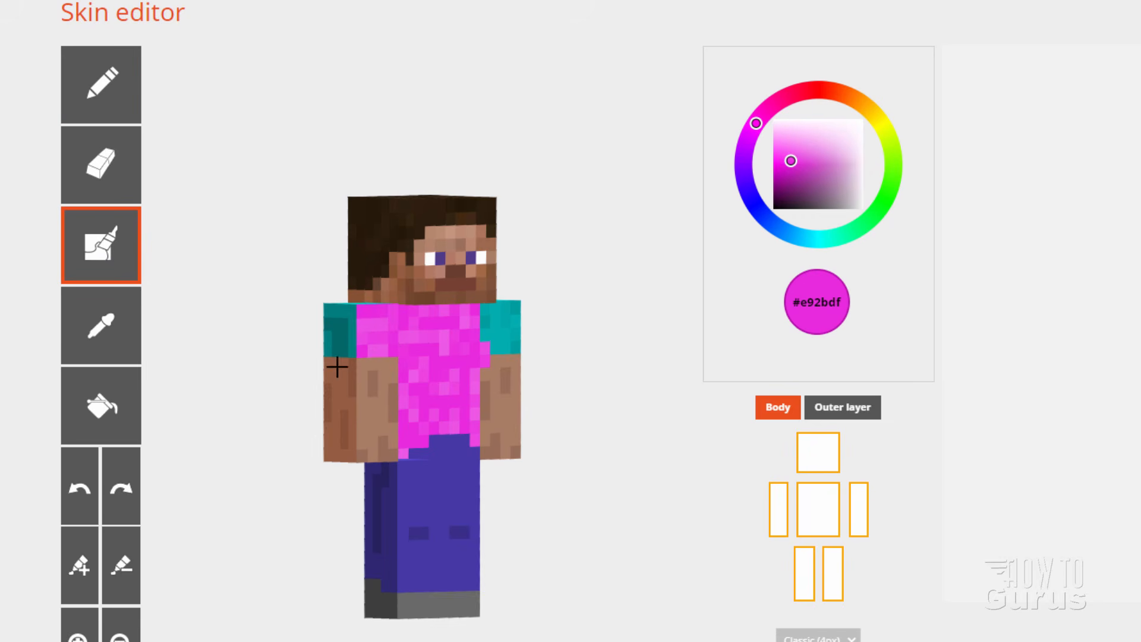
# Pencil the front of the left sleeve magenta and vary its shades using a darker #e318d8, a lighter #e92cde and auto tone
pyautogui.click(113, 100)
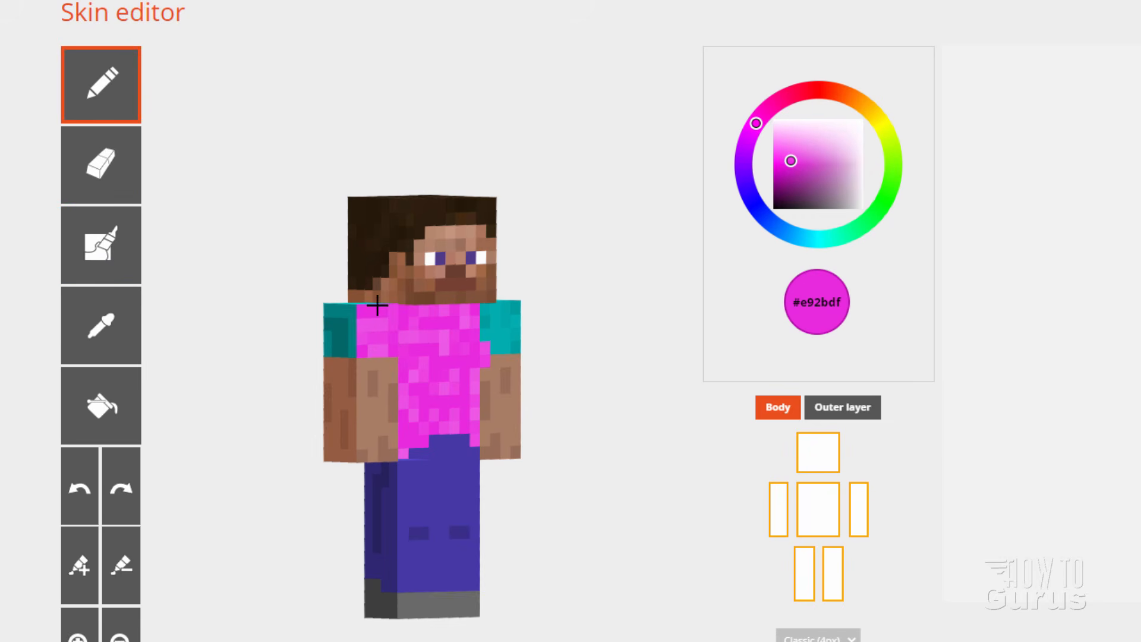
pyautogui.moveTo(489, 309)
pyautogui.mouseDown()
pyautogui.moveTo(512, 313)
pyautogui.moveTo(512, 338)
pyautogui.moveTo(489, 346)
pyautogui.moveTo(496, 320)
pyautogui.moveTo(487, 326)
pyautogui.mouseUp()
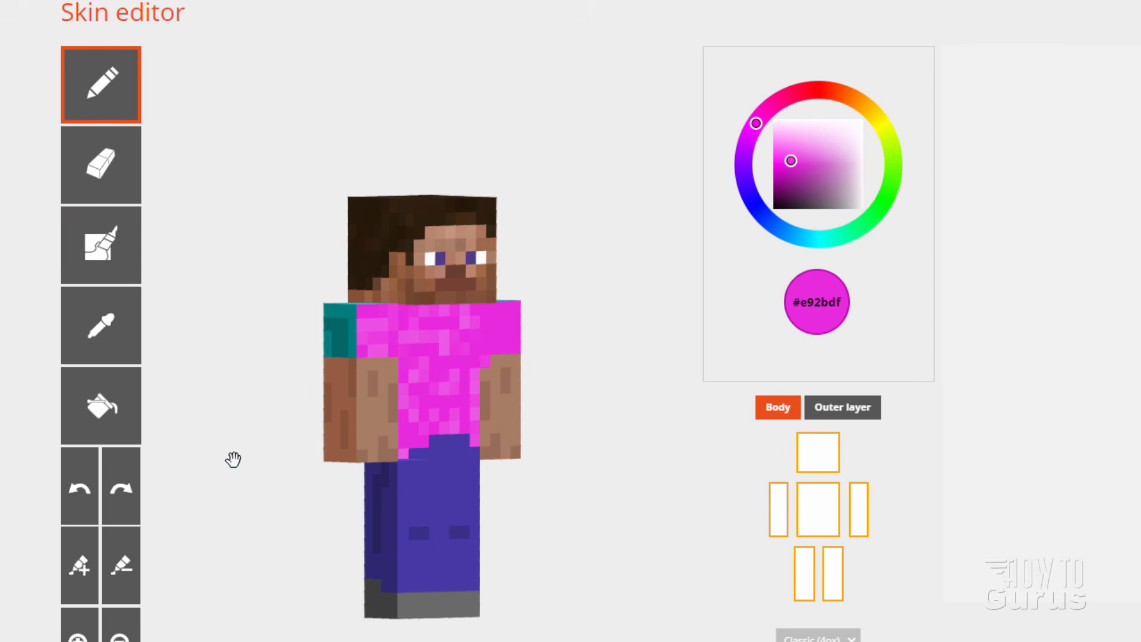
pyautogui.click(81, 570)
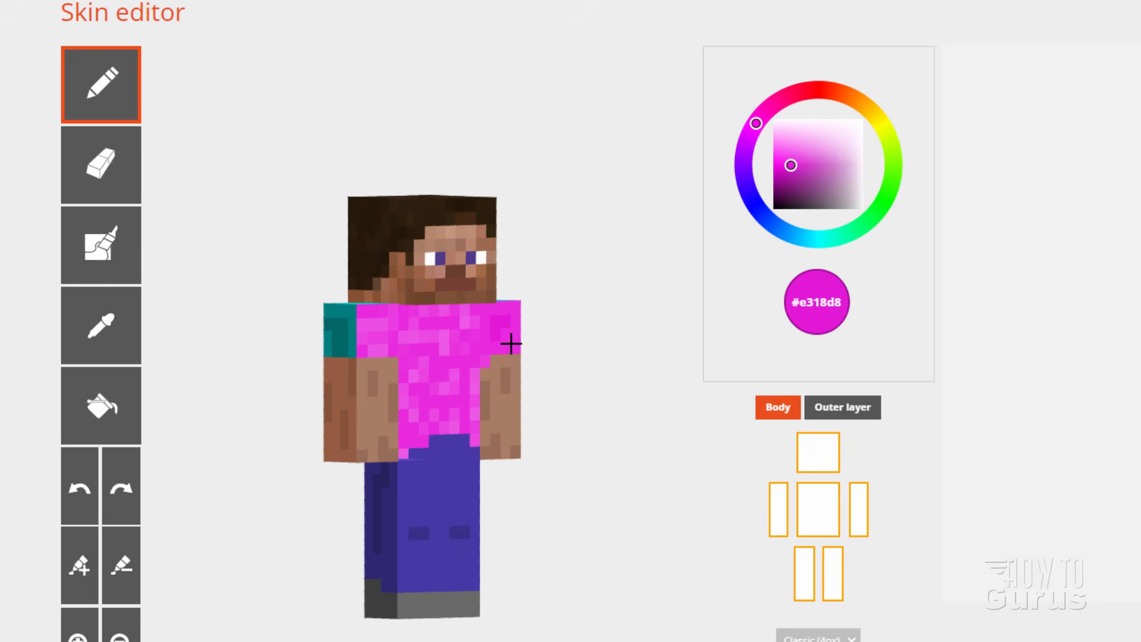
pyautogui.click(125, 569)
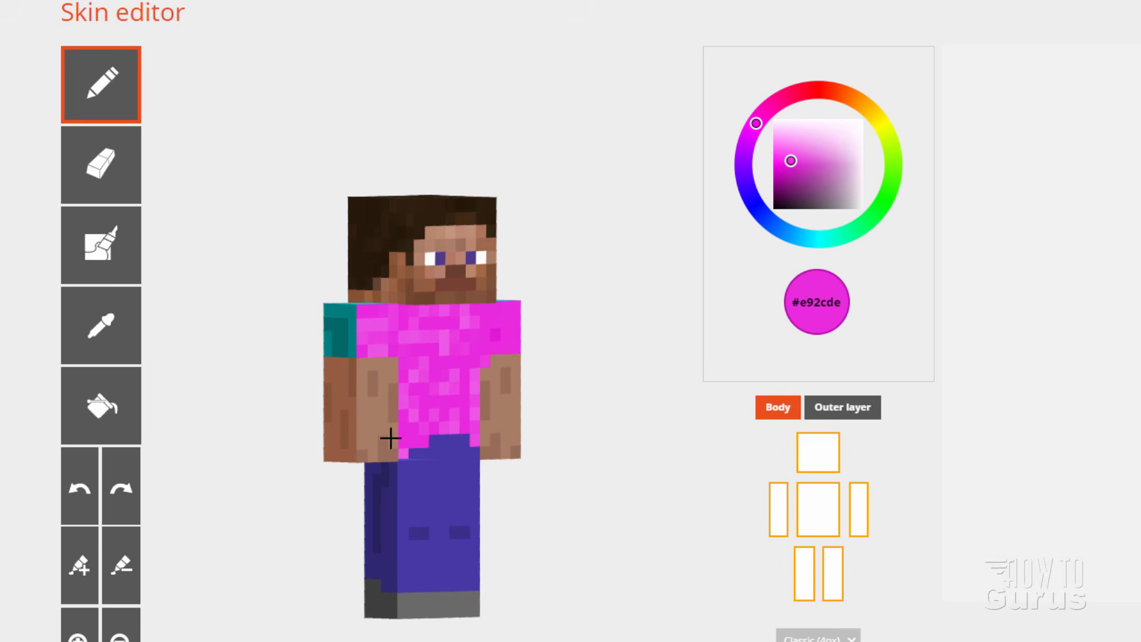
pyautogui.click(110, 247)
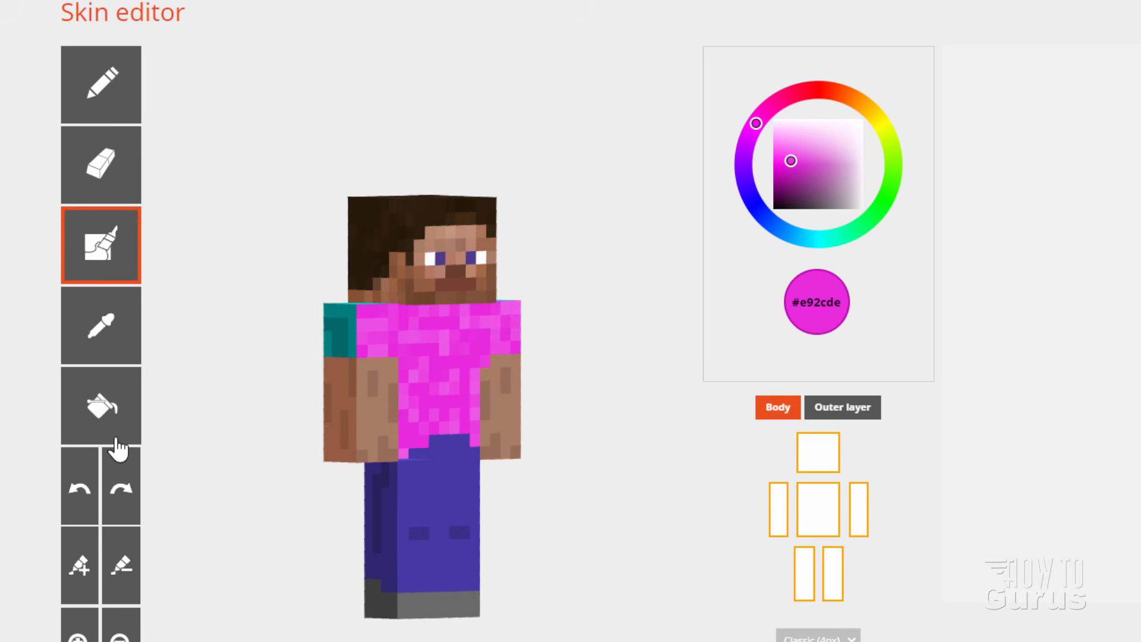
# Pencil the shirt's back, both sleeve backs and the right sleeve's outer side magenta, and vary their shades with the auto tone tool
pyautogui.moveTo(288, 525); pyautogui.dragTo(443, 517)
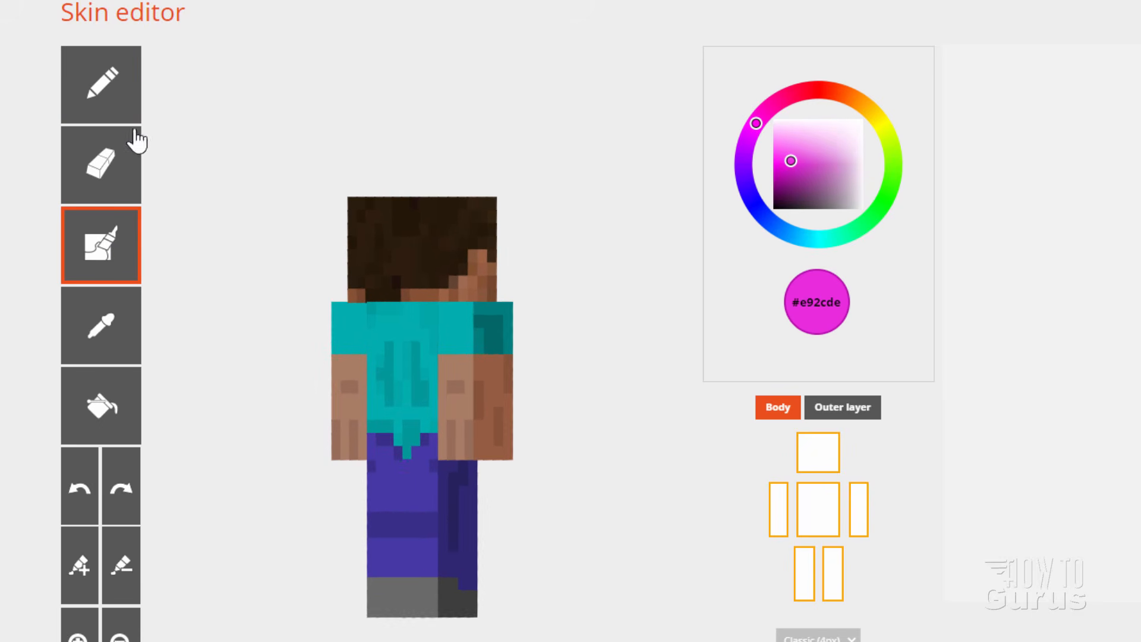
pyautogui.click(107, 89)
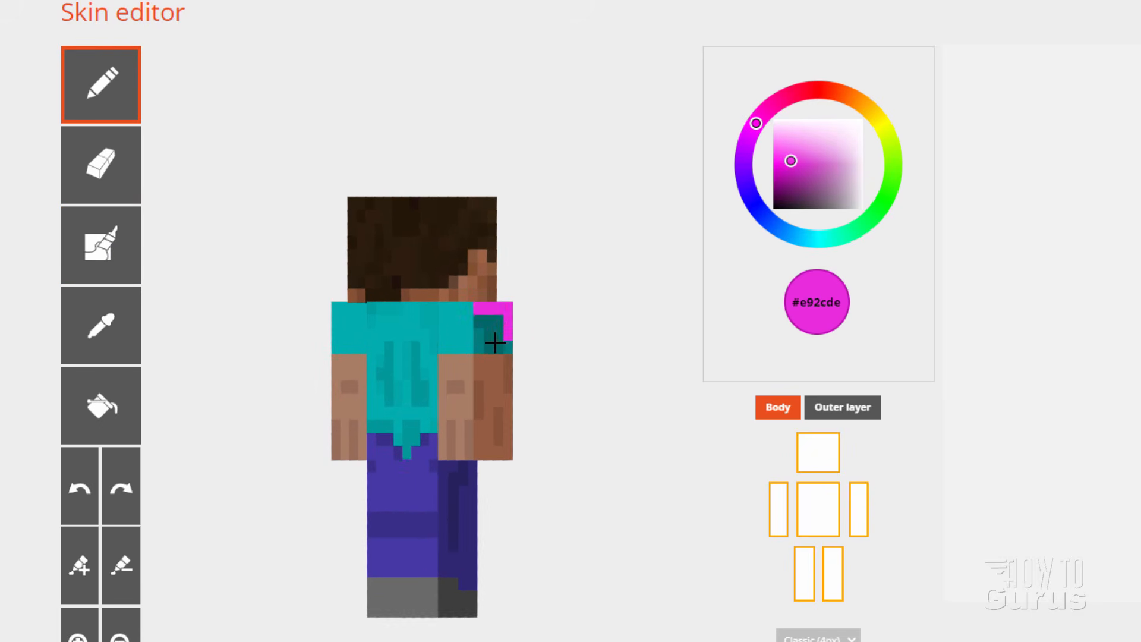
pyautogui.moveTo(495, 342)
pyautogui.mouseDown()
pyautogui.moveTo(478, 333)
pyautogui.moveTo(491, 321)
pyautogui.moveTo(480, 339)
pyautogui.moveTo(466, 310)
pyautogui.moveTo(464, 341)
pyautogui.moveTo(449, 341)
pyautogui.moveTo(443, 319)
pyautogui.moveTo(452, 335)
pyautogui.mouseUp()
pyautogui.moveTo(374, 310)
pyautogui.mouseDown()
pyautogui.moveTo(430, 310)
pyautogui.moveTo(433, 416)
pyautogui.moveTo(415, 430)
pyautogui.mouseUp()
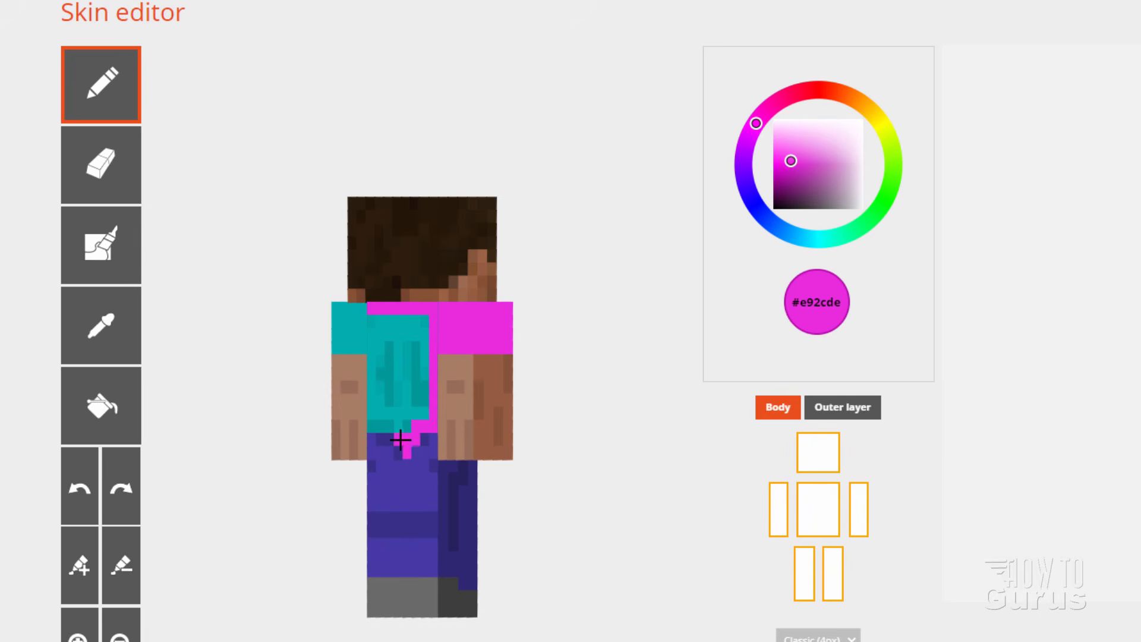
pyautogui.moveTo(391, 427)
pyautogui.mouseDown()
pyautogui.moveTo(375, 423)
pyautogui.moveTo(372, 339)
pyautogui.moveTo(406, 374)
pyautogui.mouseUp()
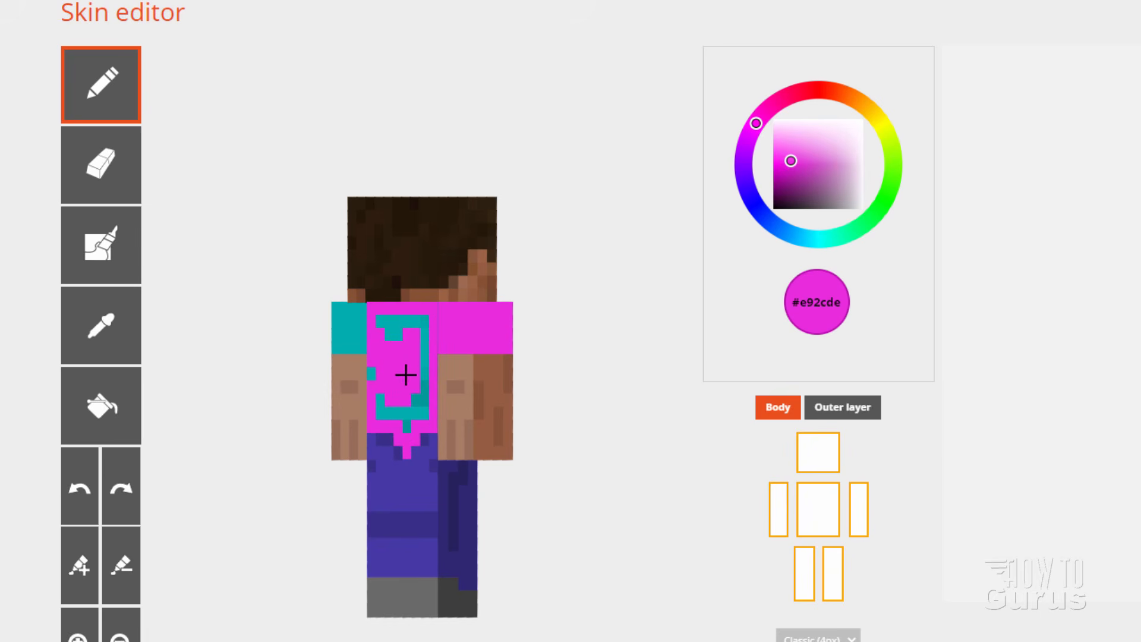
pyautogui.click(81, 497)
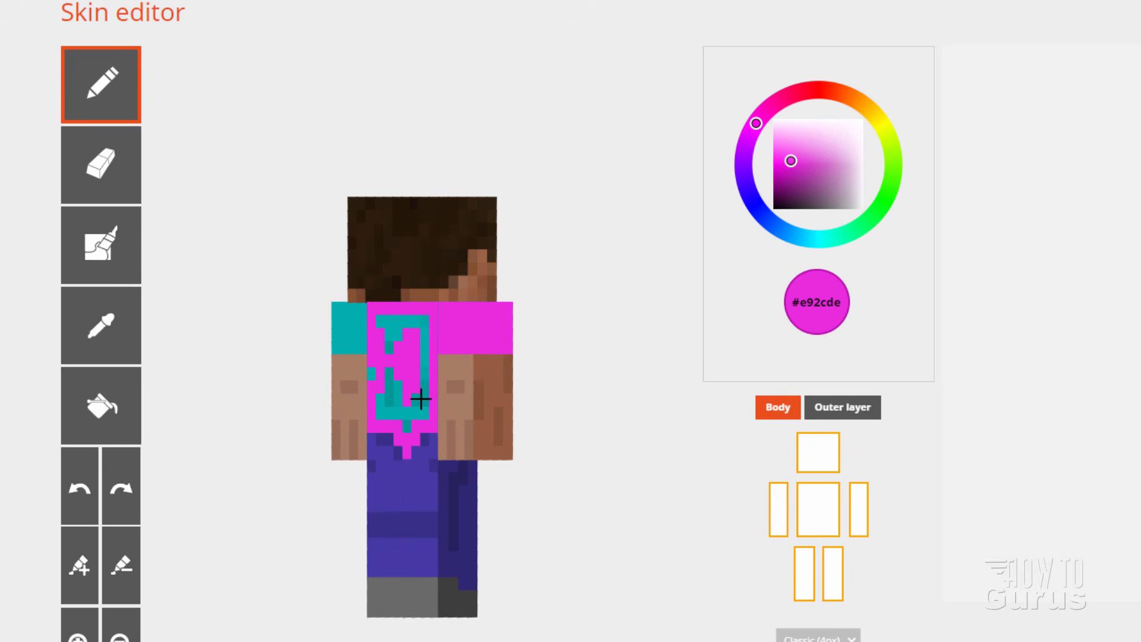
pyautogui.moveTo(380, 328)
pyautogui.mouseDown()
pyautogui.moveTo(392, 344)
pyautogui.moveTo(429, 320)
pyautogui.moveTo(421, 392)
pyautogui.moveTo(395, 394)
pyautogui.moveTo(389, 378)
pyautogui.moveTo(404, 426)
pyautogui.mouseUp()
pyautogui.moveTo(360, 350)
pyautogui.mouseDown()
pyautogui.moveTo(333, 347)
pyautogui.moveTo(333, 311)
pyautogui.moveTo(355, 308)
pyautogui.moveTo(348, 343)
pyautogui.moveTo(353, 324)
pyautogui.mouseUp()
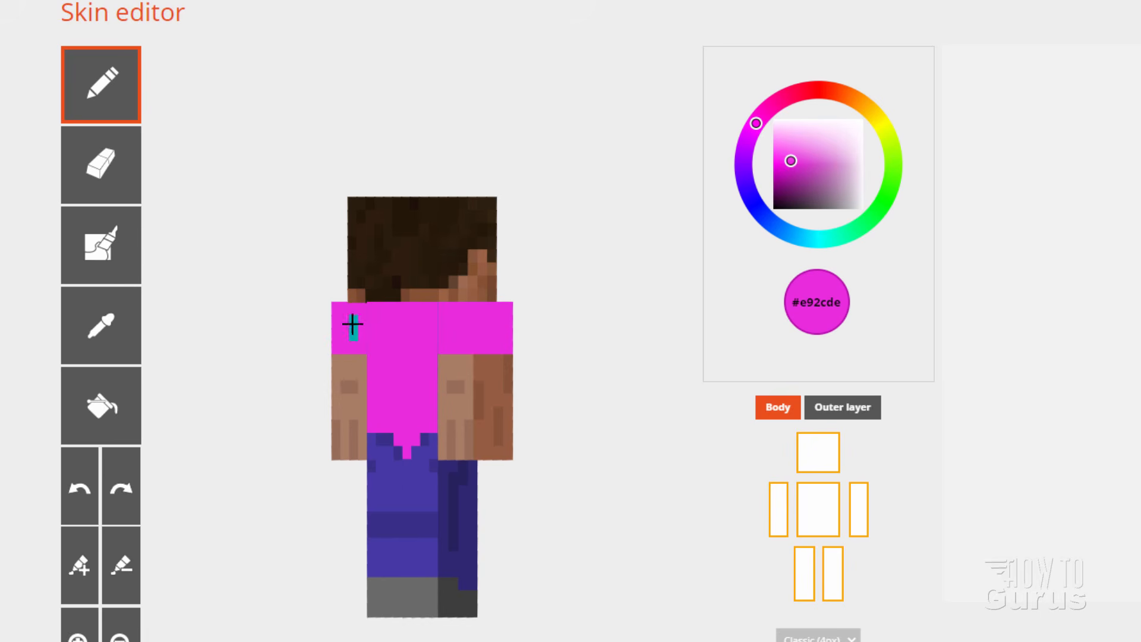
pyautogui.click(107, 248)
pyautogui.moveTo(348, 321)
pyautogui.mouseDown()
pyautogui.moveTo(377, 339)
pyautogui.moveTo(418, 422)
pyautogui.moveTo(497, 326)
pyautogui.moveTo(366, 318)
pyautogui.moveTo(390, 410)
pyautogui.moveTo(362, 324)
pyautogui.moveTo(447, 333)
pyautogui.mouseUp()
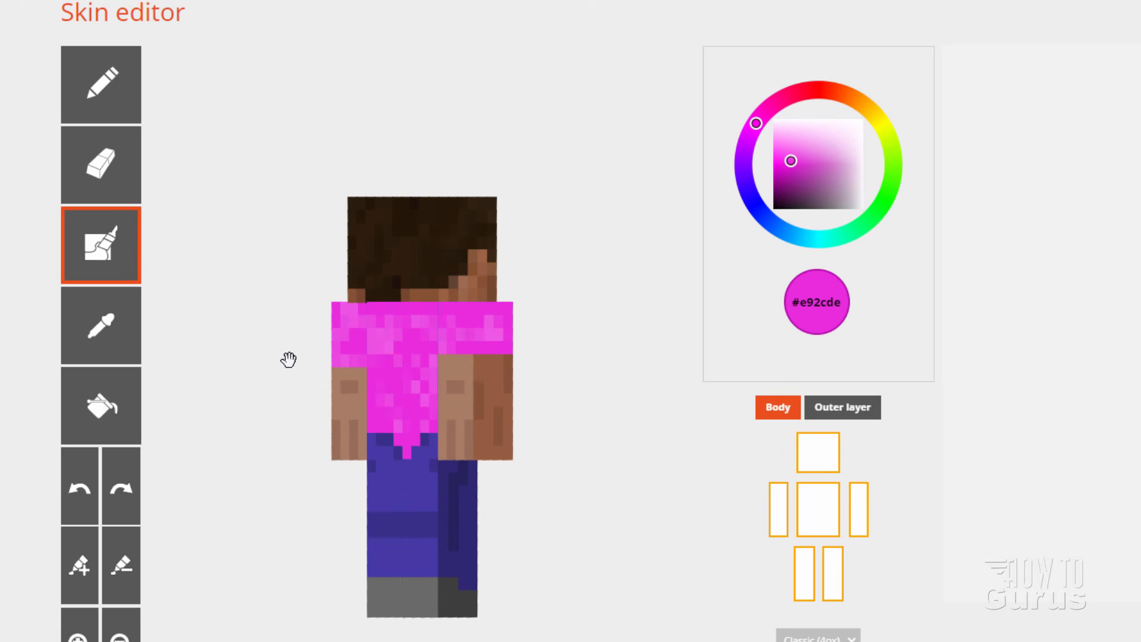
# Pencil the outer side of the left sleeve magenta and vary its shades with the auto tone tool
pyautogui.moveTo(275, 385); pyautogui.dragTo(543, 374)
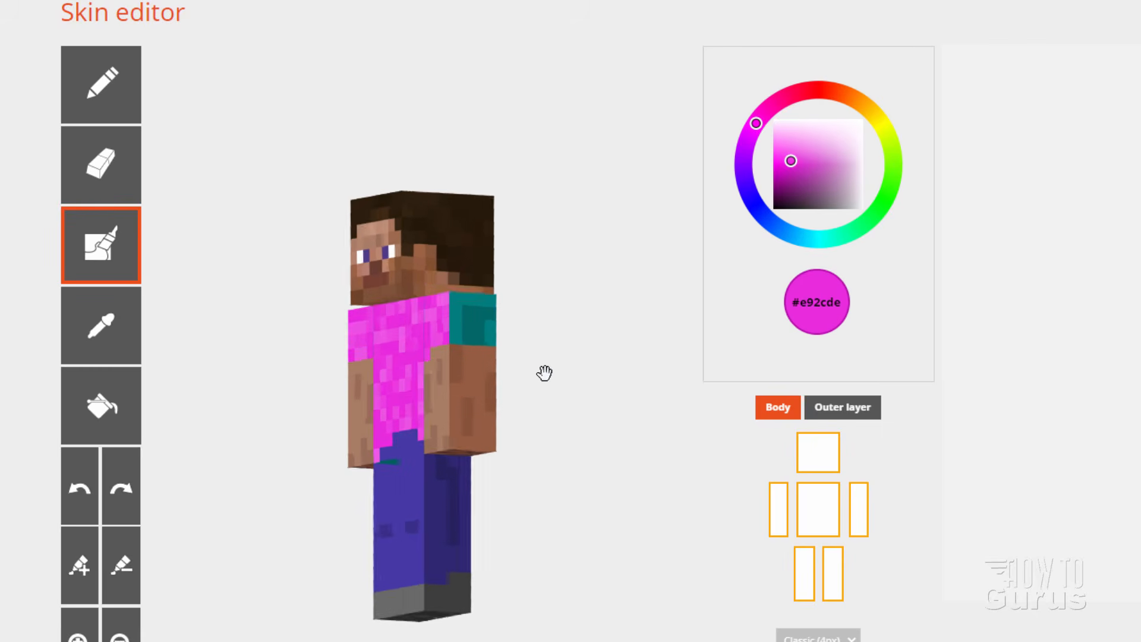
pyautogui.click(117, 104)
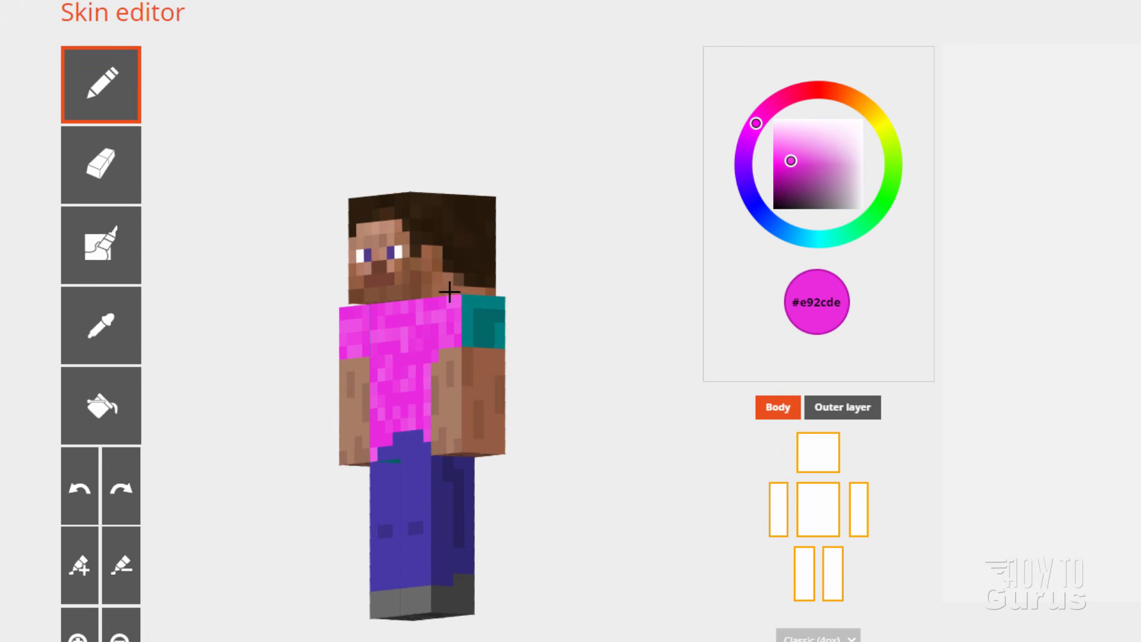
pyautogui.moveTo(487, 305)
pyautogui.mouseDown()
pyautogui.moveTo(501, 326)
pyautogui.moveTo(482, 340)
pyautogui.moveTo(481, 326)
pyautogui.moveTo(469, 327)
pyautogui.moveTo(548, 351)
pyautogui.moveTo(644, 340)
pyautogui.moveTo(558, 484)
pyautogui.moveTo(609, 476)
pyautogui.moveTo(601, 451)
pyautogui.moveTo(387, 333)
pyautogui.mouseUp()
pyautogui.click(110, 260)
# Hide the right arm, then pencil the right side of the torso magenta and vary its shades with auto tone
pyautogui.moveTo(570, 462); pyautogui.dragTo(624, 472)
pyautogui.click(773, 516)
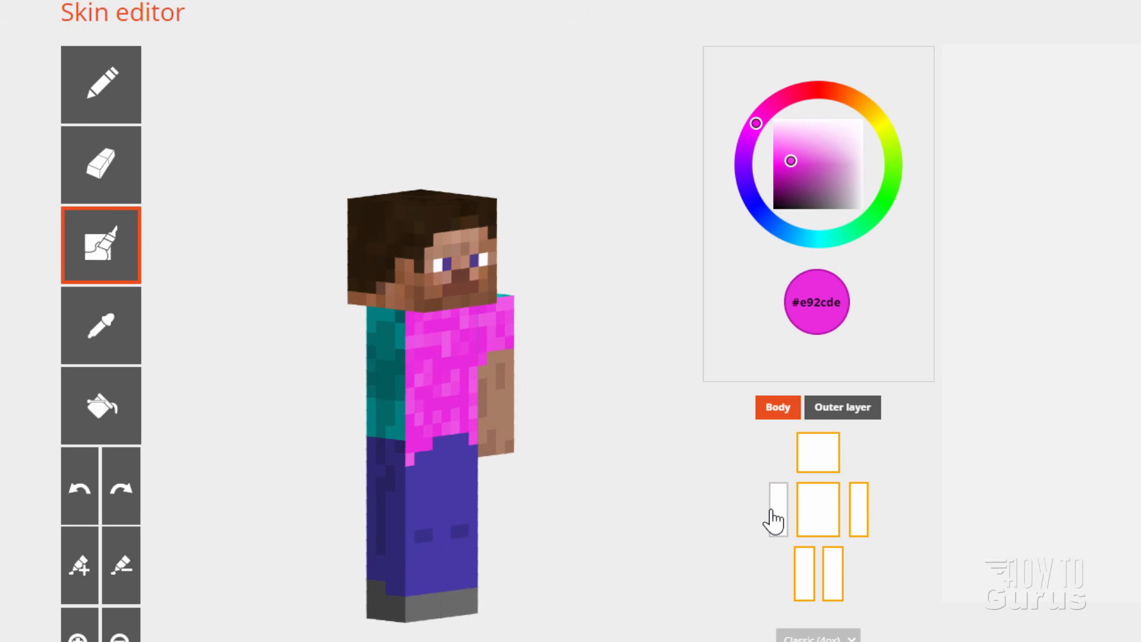
pyautogui.click(108, 96)
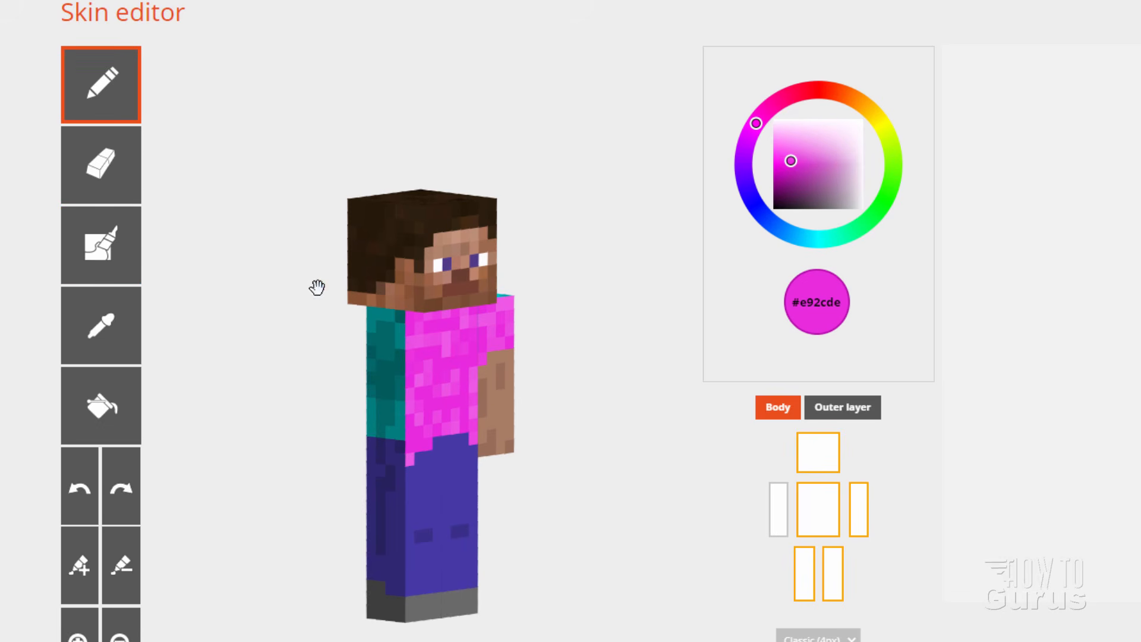
pyautogui.moveTo(395, 322)
pyautogui.mouseDown()
pyautogui.moveTo(397, 421)
pyautogui.moveTo(372, 375)
pyautogui.moveTo(372, 326)
pyautogui.moveTo(396, 341)
pyautogui.mouseUp()
pyautogui.moveTo(394, 410)
pyautogui.mouseDown()
pyautogui.moveTo(387, 345)
pyautogui.moveTo(391, 406)
pyautogui.mouseUp()
pyautogui.click(114, 253)
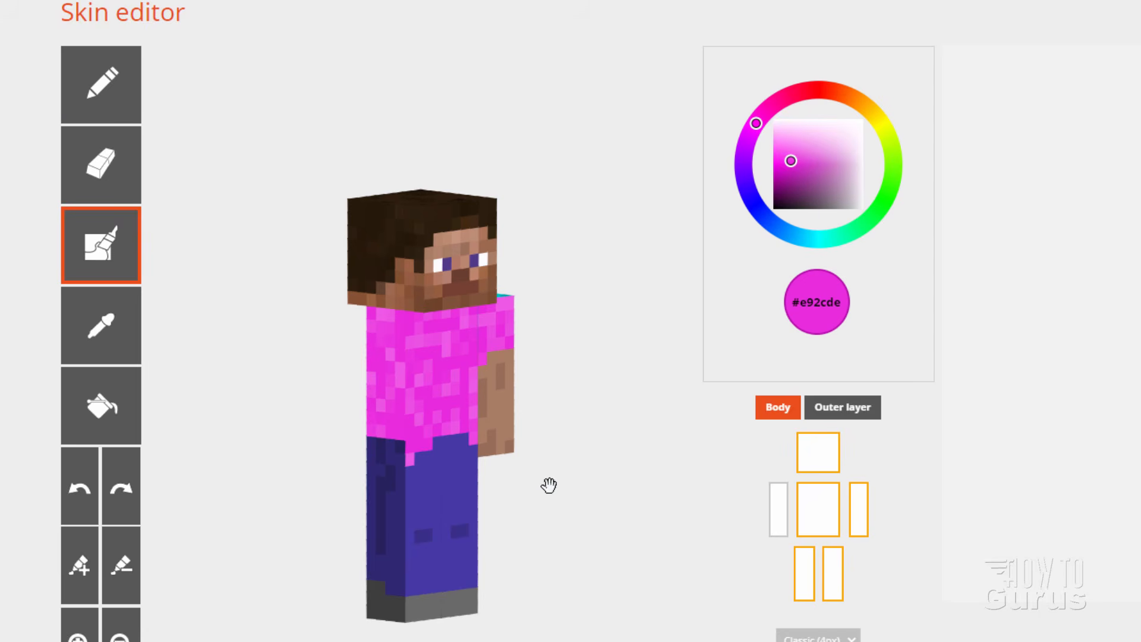
# Hide the left arm, then pencil the left side of the torso magenta and vary its shades with auto tone
pyautogui.moveTo(547, 484); pyautogui.dragTo(386, 475)
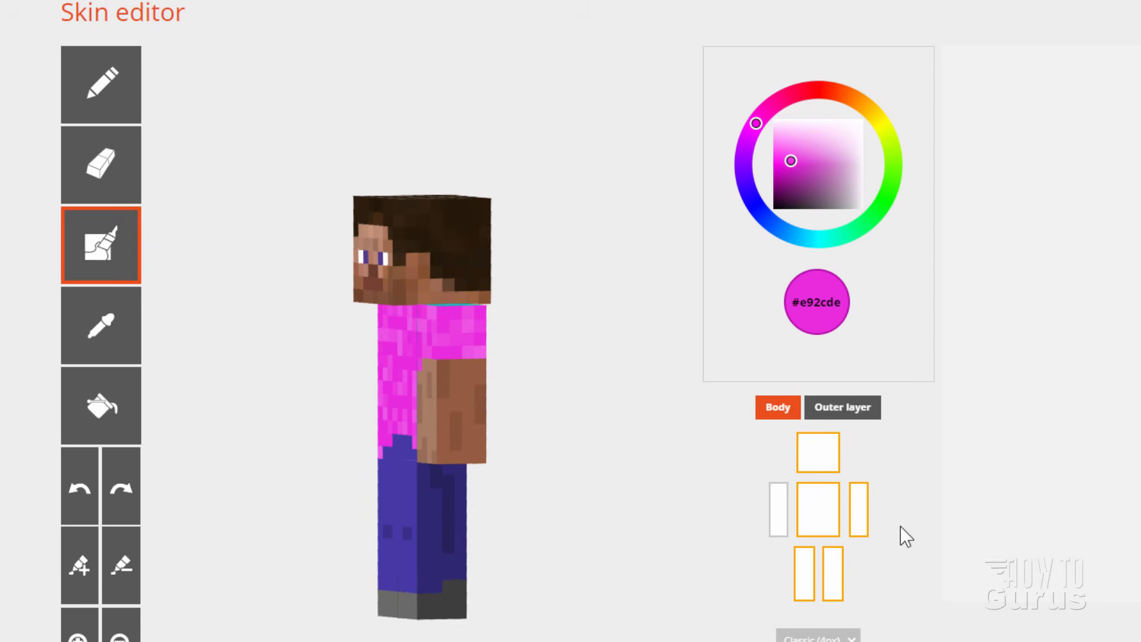
pyautogui.click(860, 512)
pyautogui.click(126, 112)
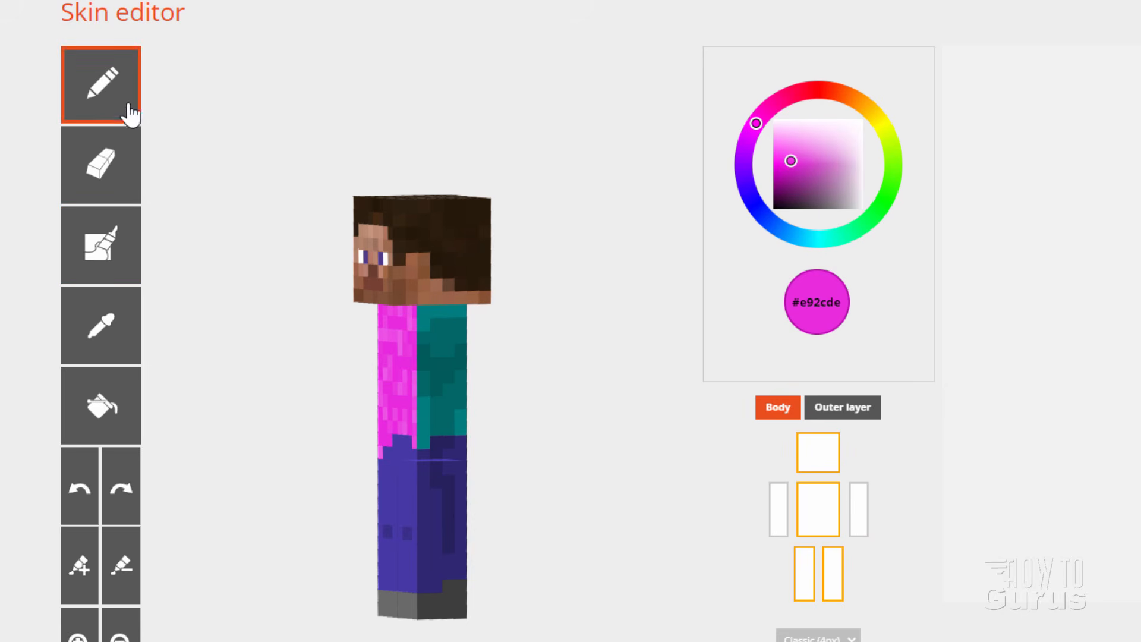
pyautogui.moveTo(454, 308)
pyautogui.mouseDown()
pyautogui.moveTo(453, 416)
pyautogui.moveTo(429, 429)
pyautogui.moveTo(420, 369)
pyautogui.moveTo(434, 324)
pyautogui.moveTo(438, 395)
pyautogui.moveTo(447, 349)
pyautogui.moveTo(462, 394)
pyautogui.mouseUp()
pyautogui.click(107, 253)
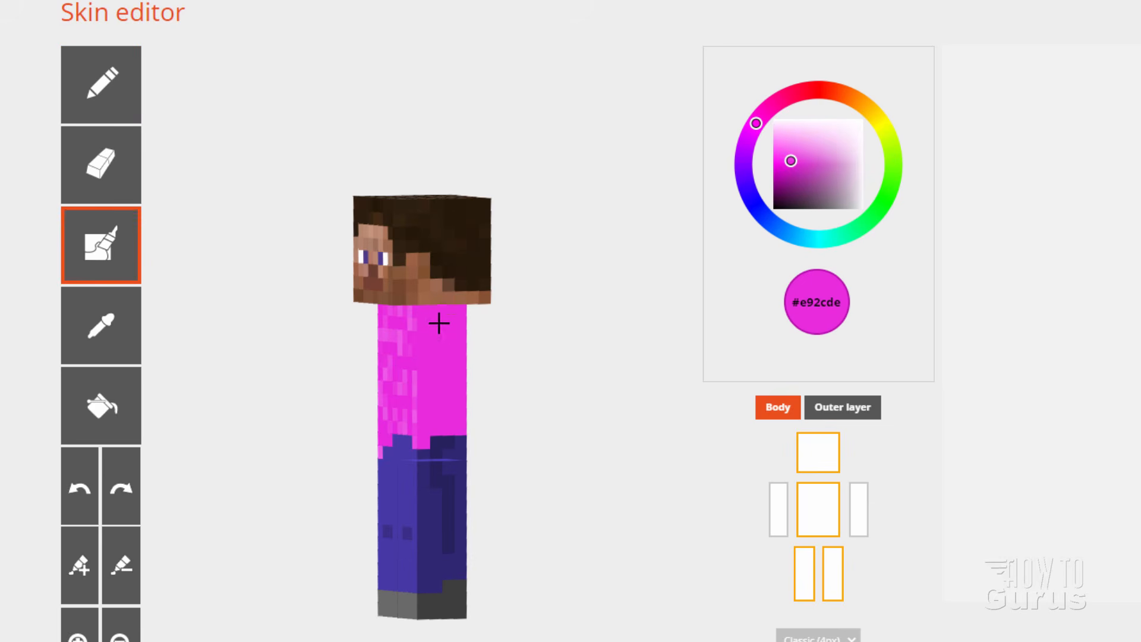
pyautogui.moveTo(438, 322)
pyautogui.mouseDown()
pyautogui.moveTo(461, 330)
pyautogui.moveTo(436, 403)
pyautogui.moveTo(456, 420)
pyautogui.moveTo(462, 381)
pyautogui.mouseUp()
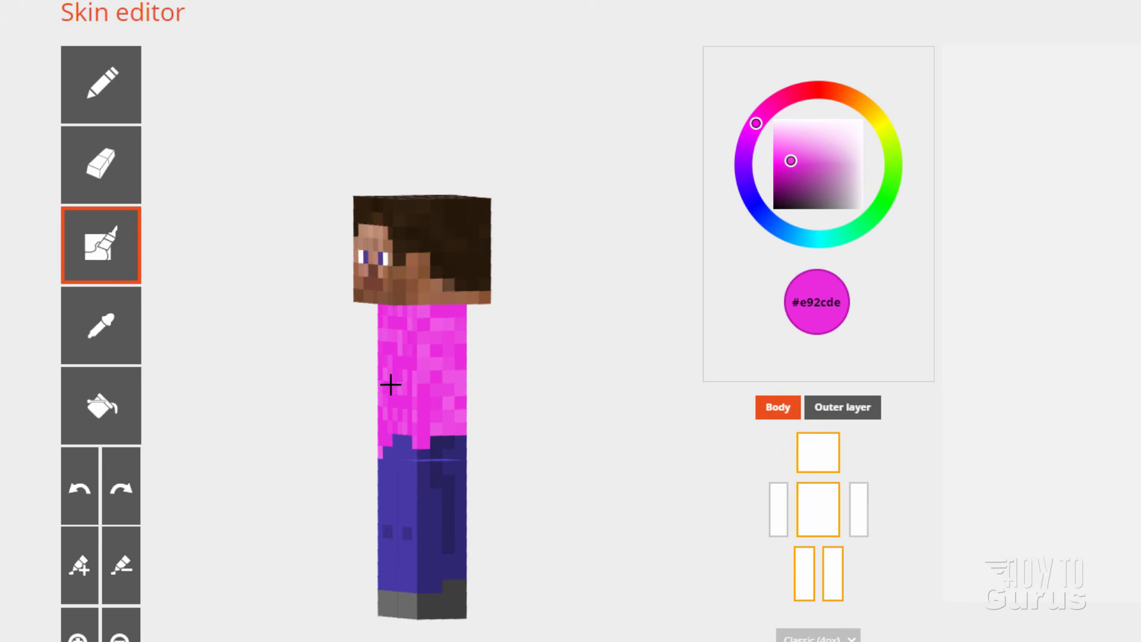
# Hide the head and pencil the teal strips on both sides of the torso's neck opening magenta
pyautogui.click(823, 466)
pyautogui.moveTo(525, 338); pyautogui.dragTo(559, 430)
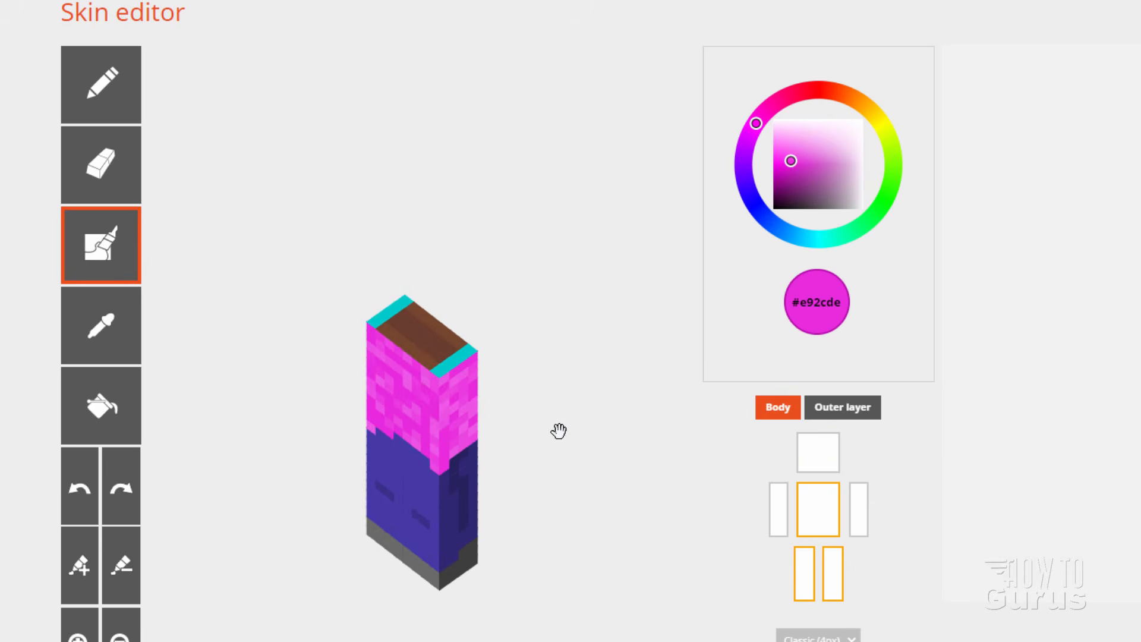
pyautogui.click(107, 104)
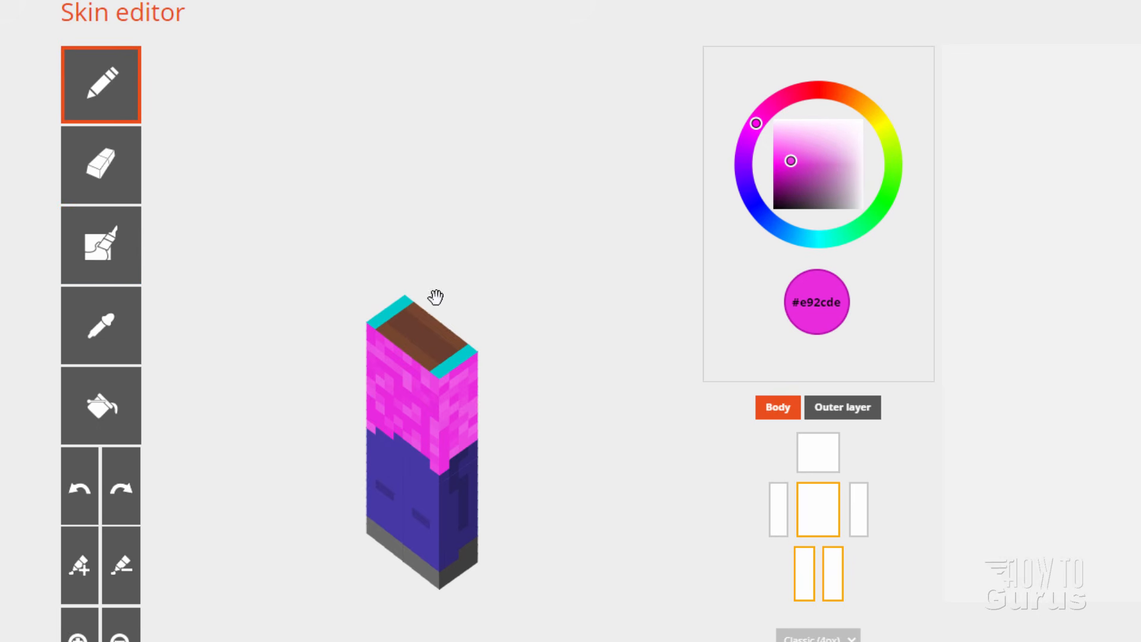
pyautogui.moveTo(465, 355); pyautogui.dragTo(438, 372)
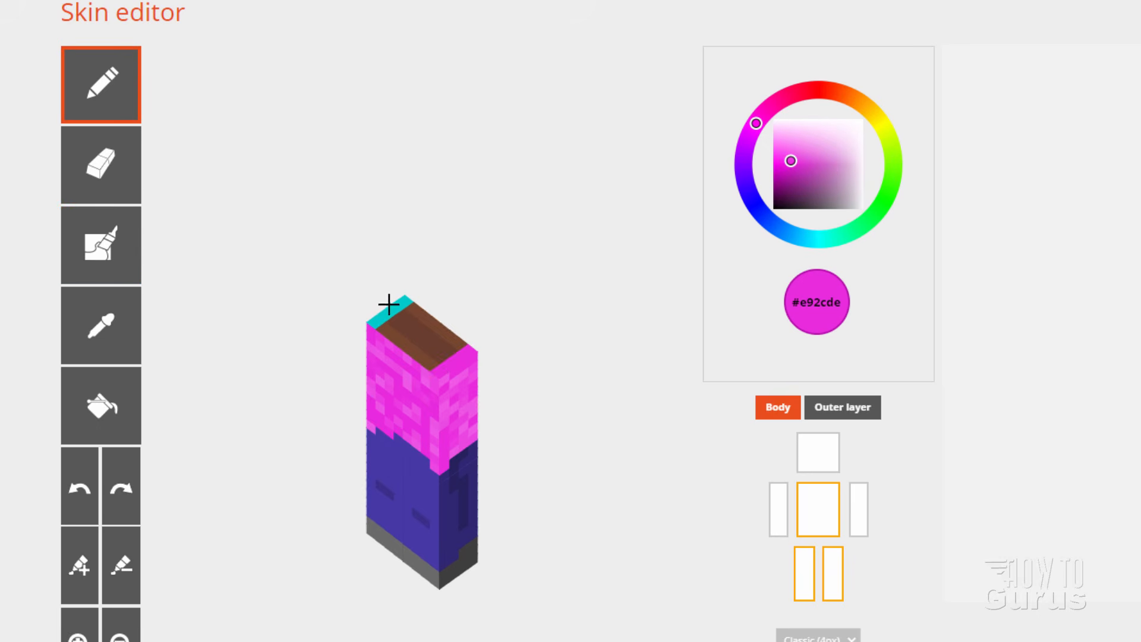
pyautogui.moveTo(402, 304); pyautogui.dragTo(380, 320)
# Hide both legs and examine the isolated torso for unpainted shirt areas
pyautogui.moveTo(505, 354); pyautogui.dragTo(494, 184)
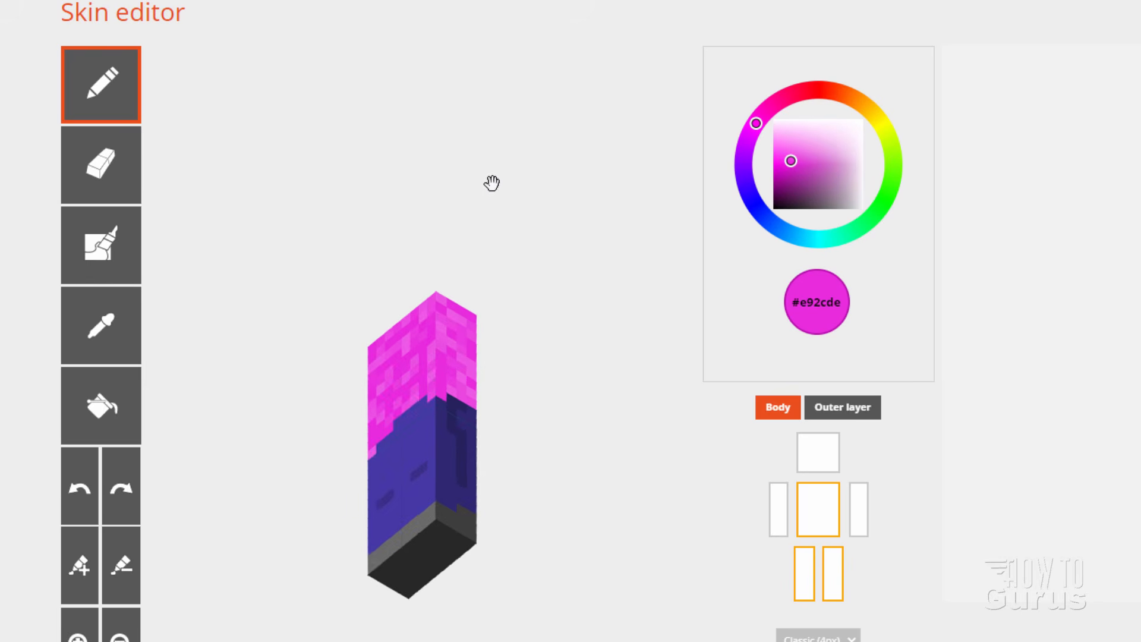
pyautogui.click(810, 565)
pyautogui.click(833, 571)
pyautogui.moveTo(516, 356); pyautogui.dragTo(590, 455)
pyautogui.moveTo(536, 400); pyautogui.dragTo(553, 443)
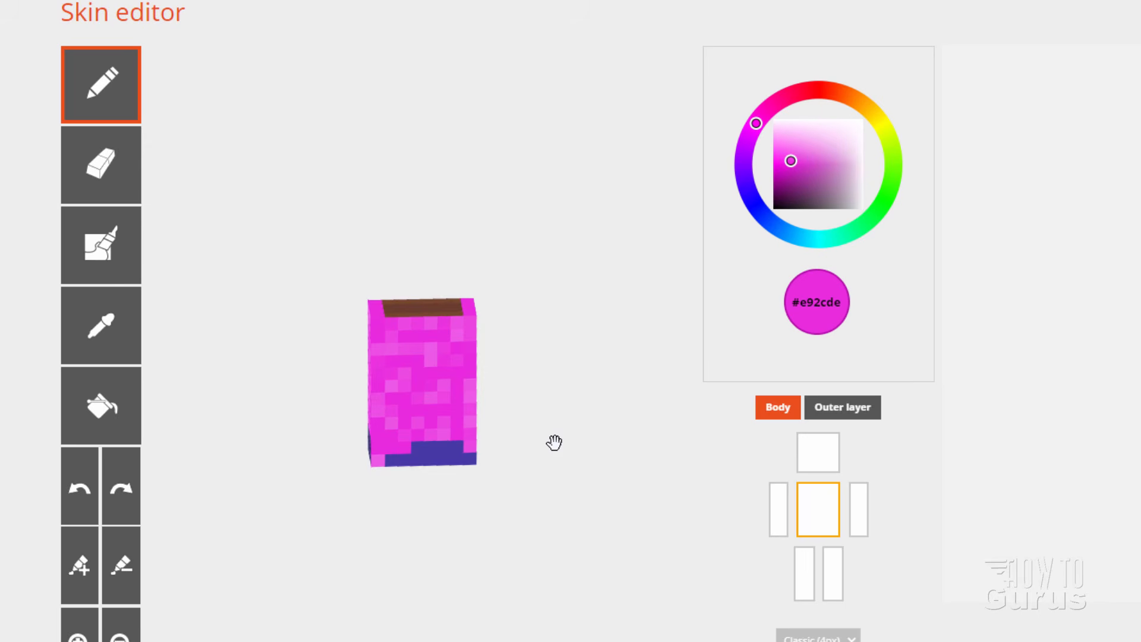
# Show both arms and both legs again, keeping the head hidden
pyautogui.click(780, 517)
pyautogui.click(857, 517)
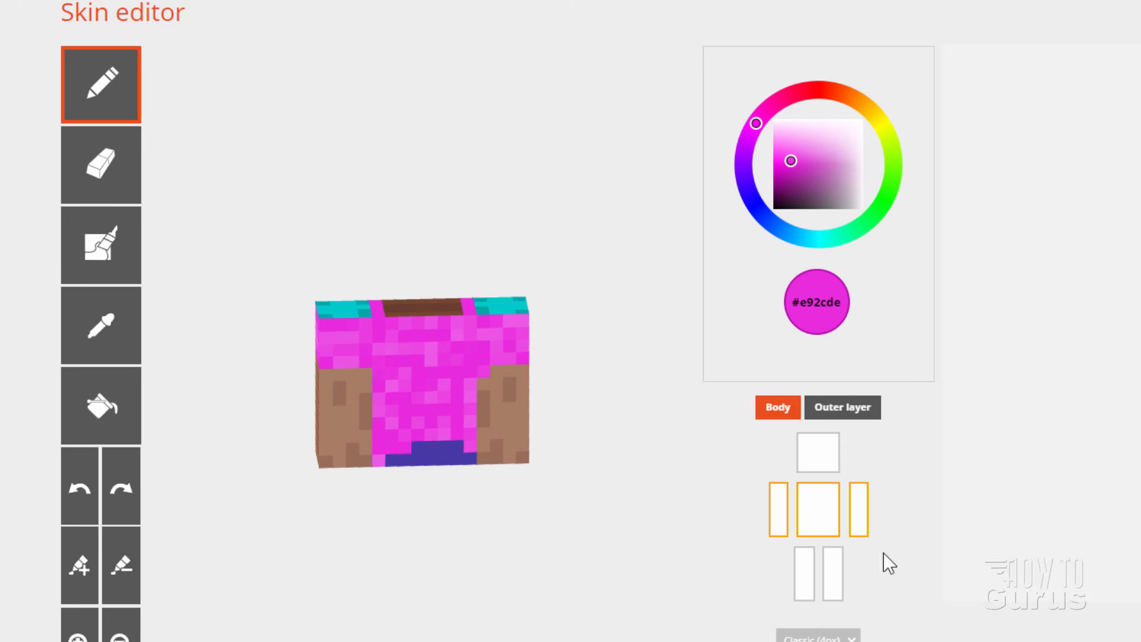
pyautogui.click(805, 579)
pyautogui.click(834, 585)
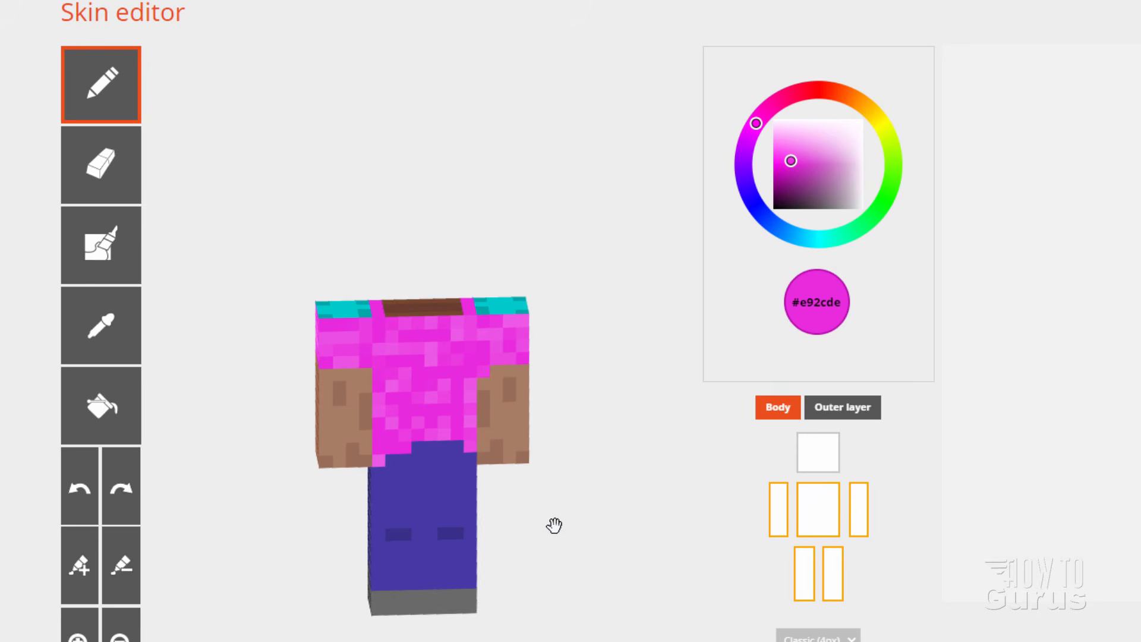
pyautogui.moveTo(554, 525); pyautogui.dragTo(588, 573)
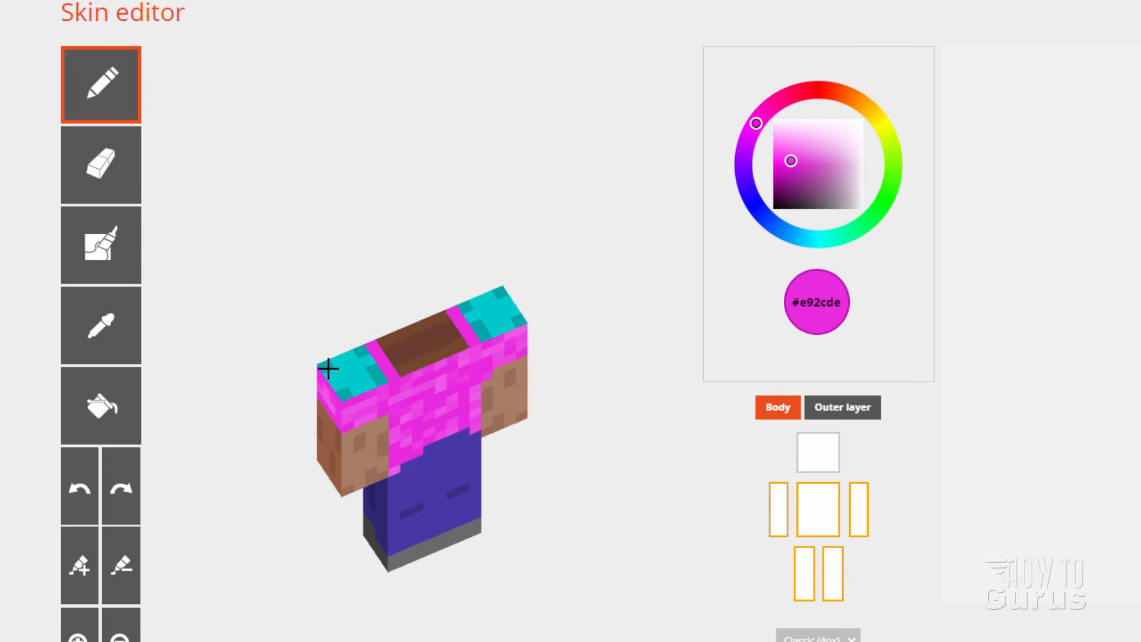
# Pencil the tops of both shoulders magenta and vary their shades with the auto tone tool
pyautogui.moveTo(328, 369)
pyautogui.mouseDown()
pyautogui.moveTo(351, 356)
pyautogui.moveTo(372, 374)
pyautogui.moveTo(346, 390)
pyautogui.moveTo(331, 381)
pyautogui.moveTo(351, 375)
pyautogui.mouseUp()
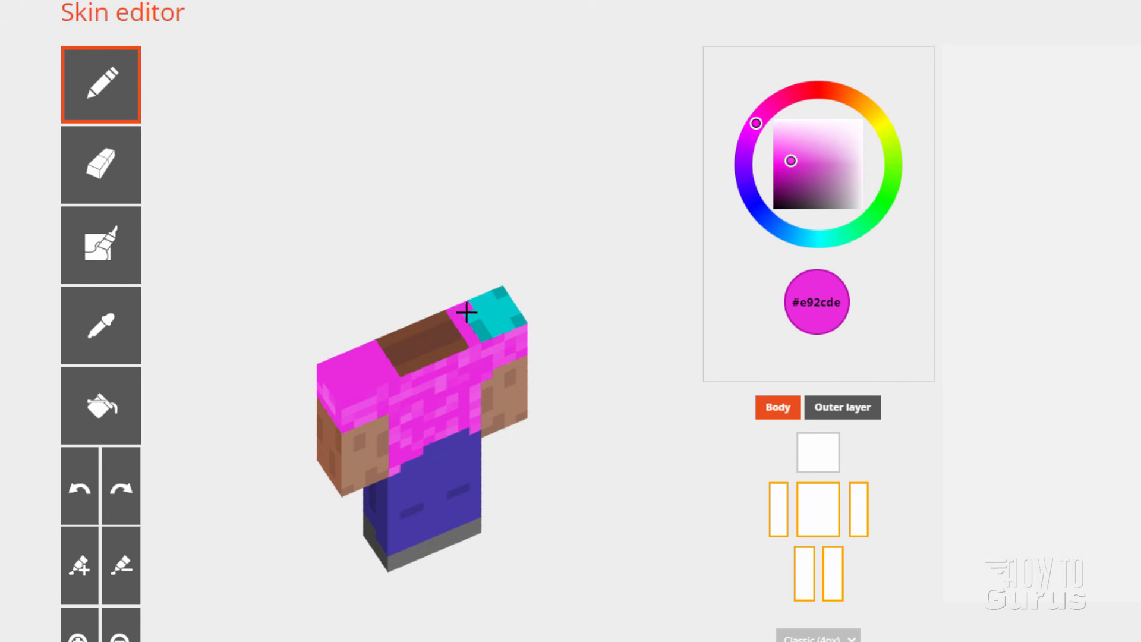
pyautogui.moveTo(467, 312)
pyautogui.mouseDown()
pyautogui.moveTo(487, 331)
pyautogui.moveTo(514, 320)
pyautogui.moveTo(491, 297)
pyautogui.moveTo(487, 321)
pyautogui.mouseUp()
pyautogui.click(112, 248)
pyautogui.moveTo(353, 361)
pyautogui.mouseDown()
pyautogui.moveTo(380, 377)
pyautogui.moveTo(338, 357)
pyautogui.mouseUp()
pyautogui.moveTo(461, 322)
pyautogui.mouseDown()
pyautogui.moveTo(491, 331)
pyautogui.moveTo(479, 306)
pyautogui.mouseUp()
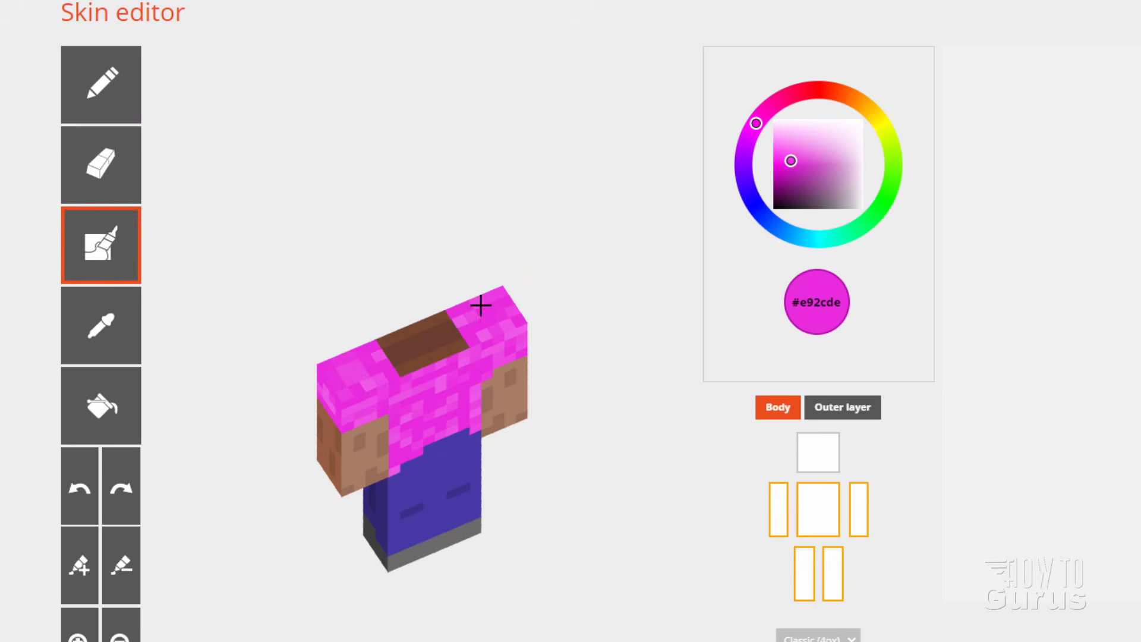
# Show the head again and pencil a V-neck into the shirt front using skin colour #a97c65 sampled from the right arm
pyautogui.click(816, 453)
pyautogui.moveTo(539, 478); pyautogui.dragTo(535, 380)
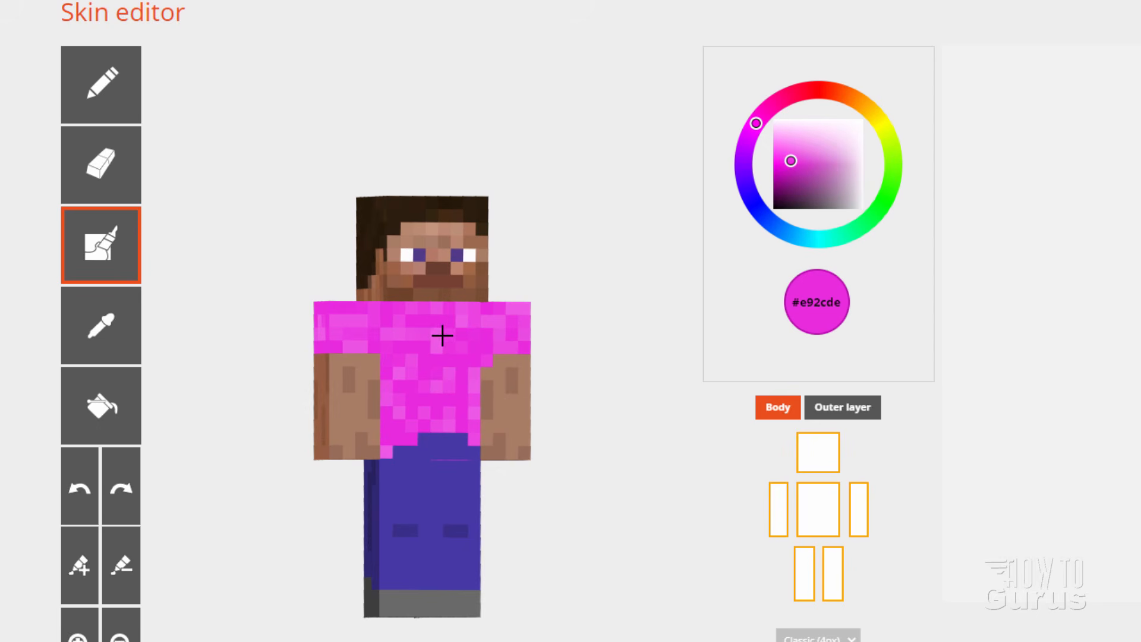
pyautogui.click(102, 336)
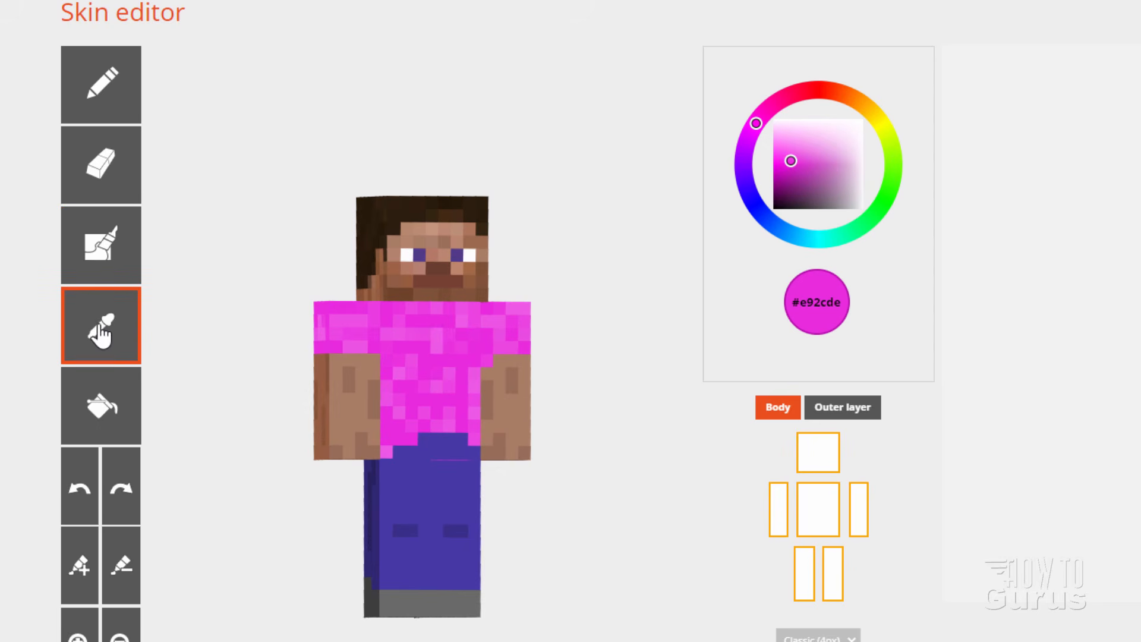
pyautogui.click(346, 414)
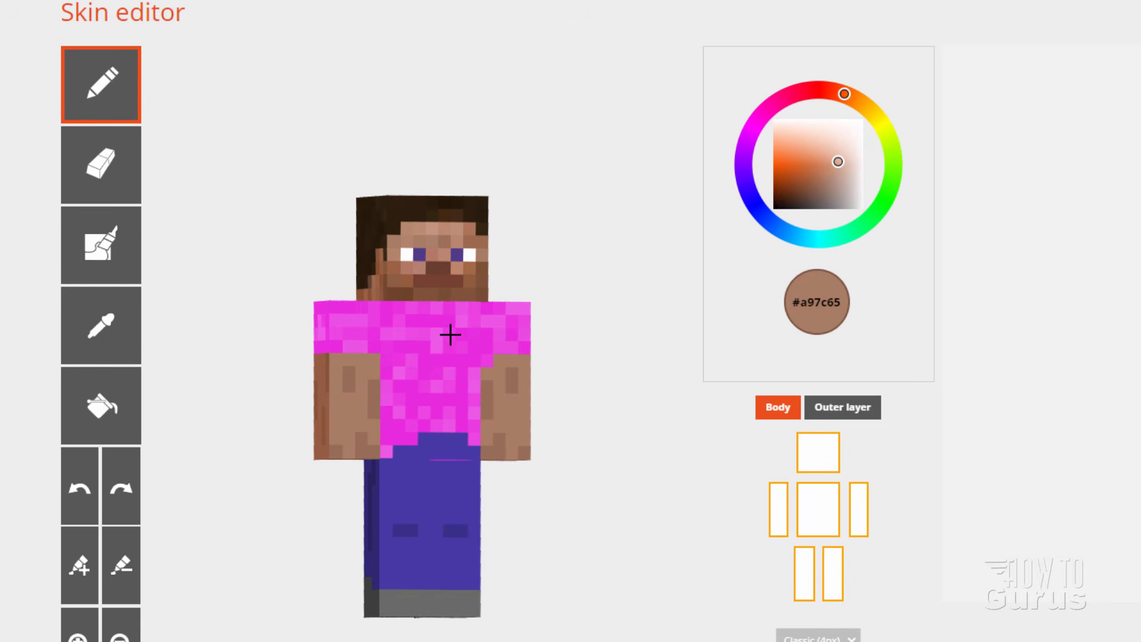
pyautogui.moveTo(412, 314)
pyautogui.mouseDown()
pyautogui.moveTo(428, 341)
pyautogui.moveTo(458, 303)
pyautogui.moveTo(420, 310)
pyautogui.mouseUp()
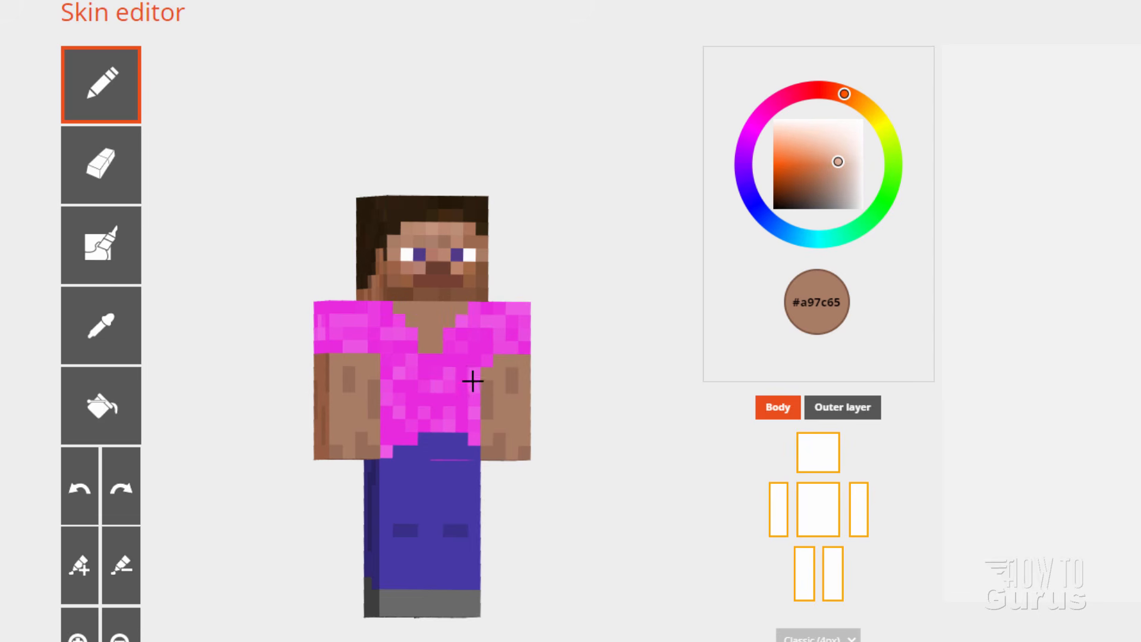
# Vary the skin shades inside the V-neck with auto tone, including a darker #9d6f58
pyautogui.click(108, 247)
pyautogui.moveTo(413, 322)
pyautogui.mouseDown()
pyautogui.moveTo(438, 334)
pyautogui.moveTo(453, 306)
pyautogui.moveTo(434, 339)
pyautogui.mouseUp()
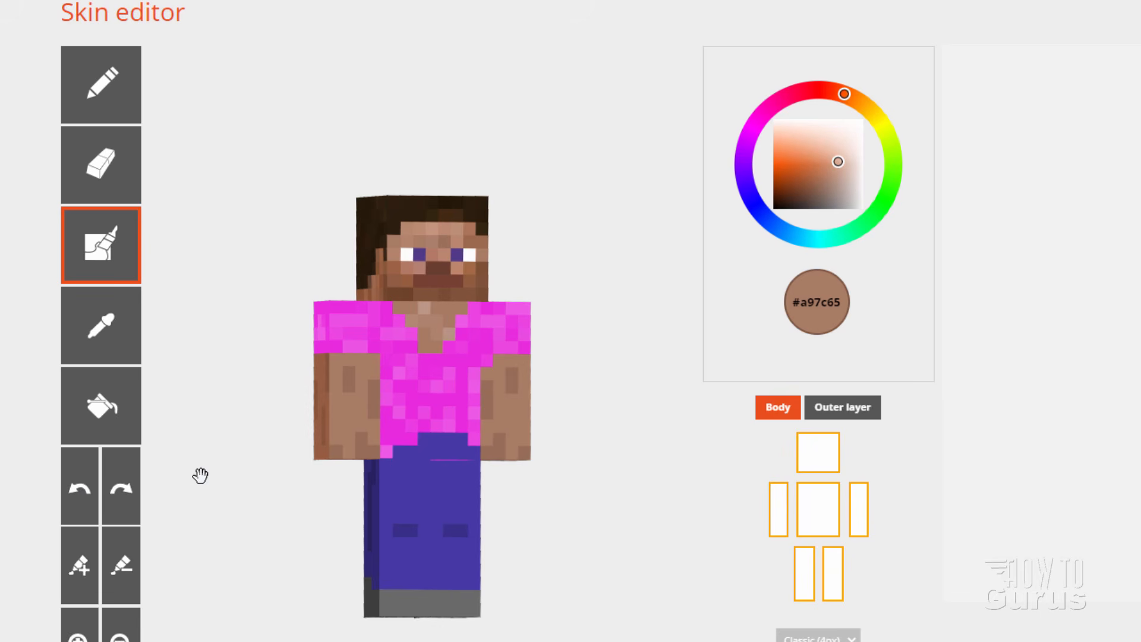
pyautogui.click(82, 572)
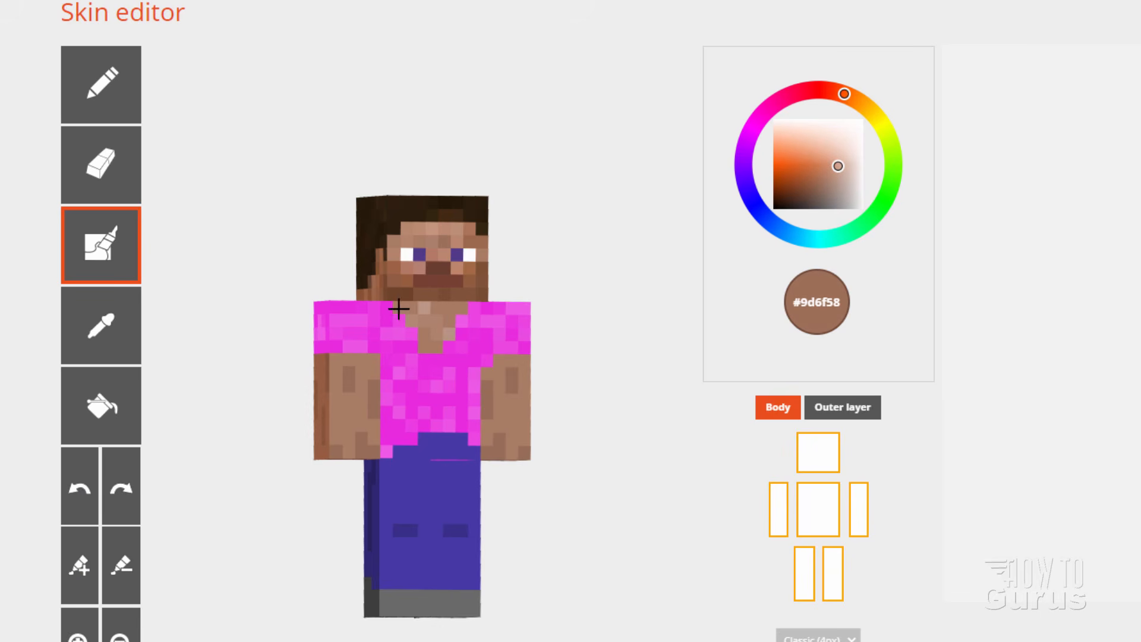
pyautogui.moveTo(398, 309); pyautogui.dragTo(416, 335)
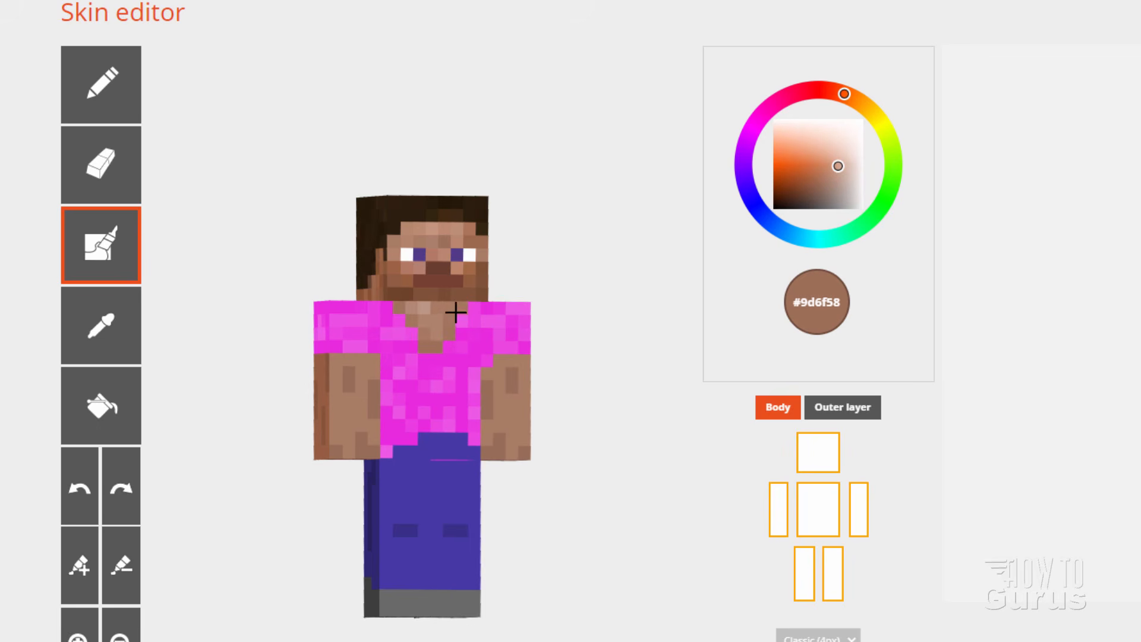
pyautogui.moveTo(456, 312); pyautogui.dragTo(430, 335)
# Show the outer layer and pencil a purple #ac2ae5 band along the right sleeve's hem, across its front and outer side
pyautogui.moveTo(576, 376)
pyautogui.mouseDown()
pyautogui.moveTo(601, 425)
pyautogui.moveTo(568, 396)
pyautogui.moveTo(588, 382)
pyautogui.mouseUp()
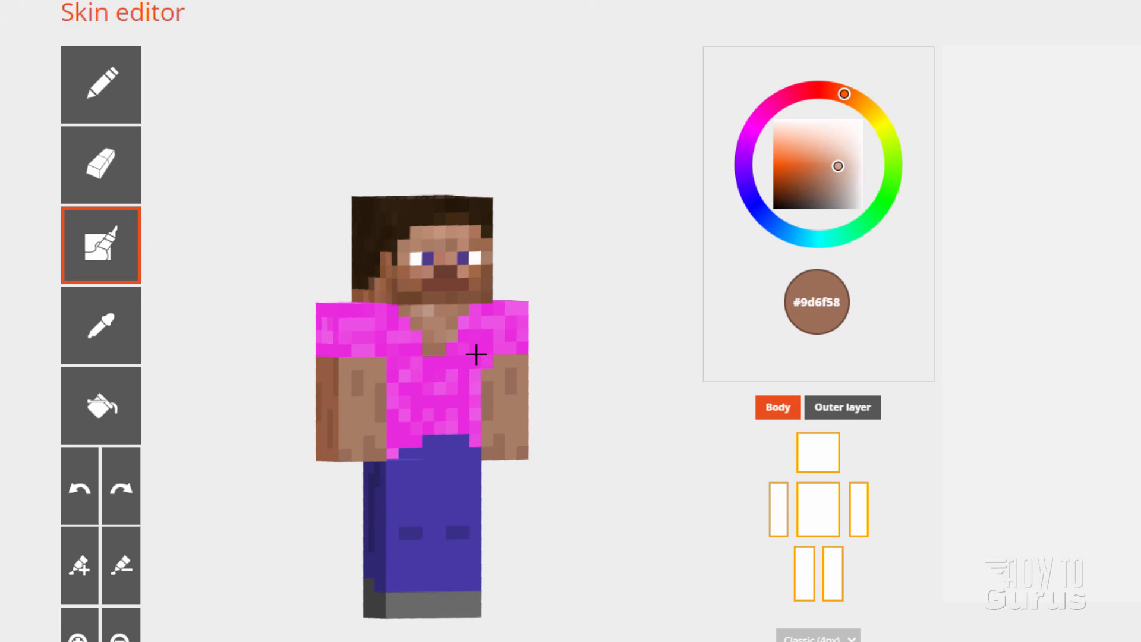
pyautogui.click(841, 410)
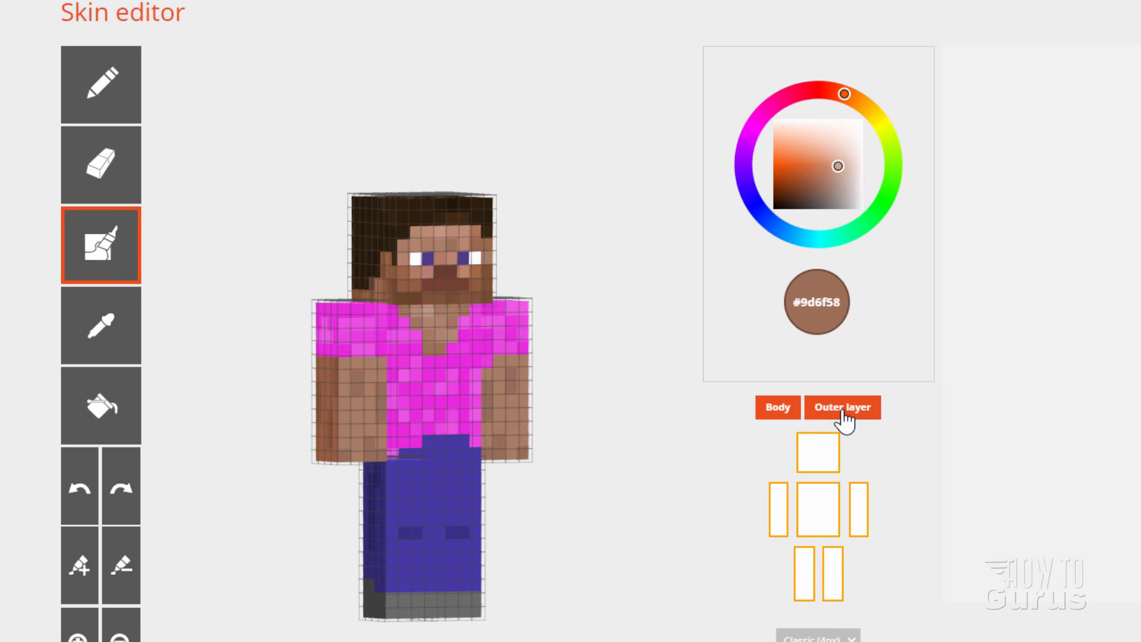
pyautogui.moveTo(583, 406)
pyautogui.mouseDown()
pyautogui.moveTo(624, 395)
pyautogui.moveTo(604, 409)
pyautogui.mouseUp()
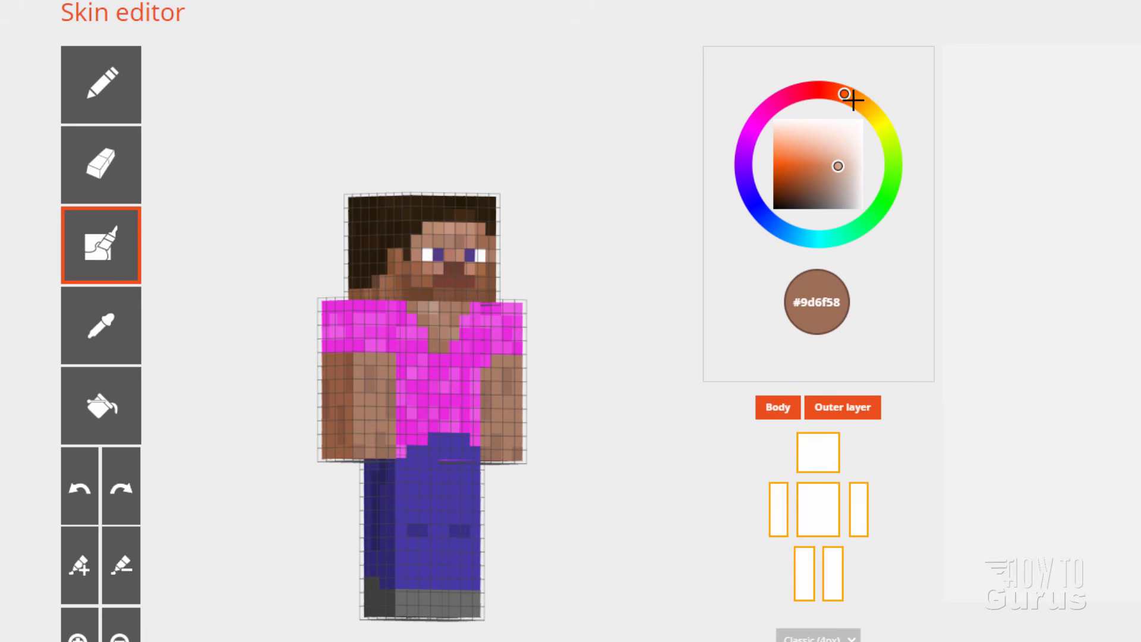
pyautogui.click(749, 149)
pyautogui.moveTo(778, 161); pyautogui.dragTo(802, 161)
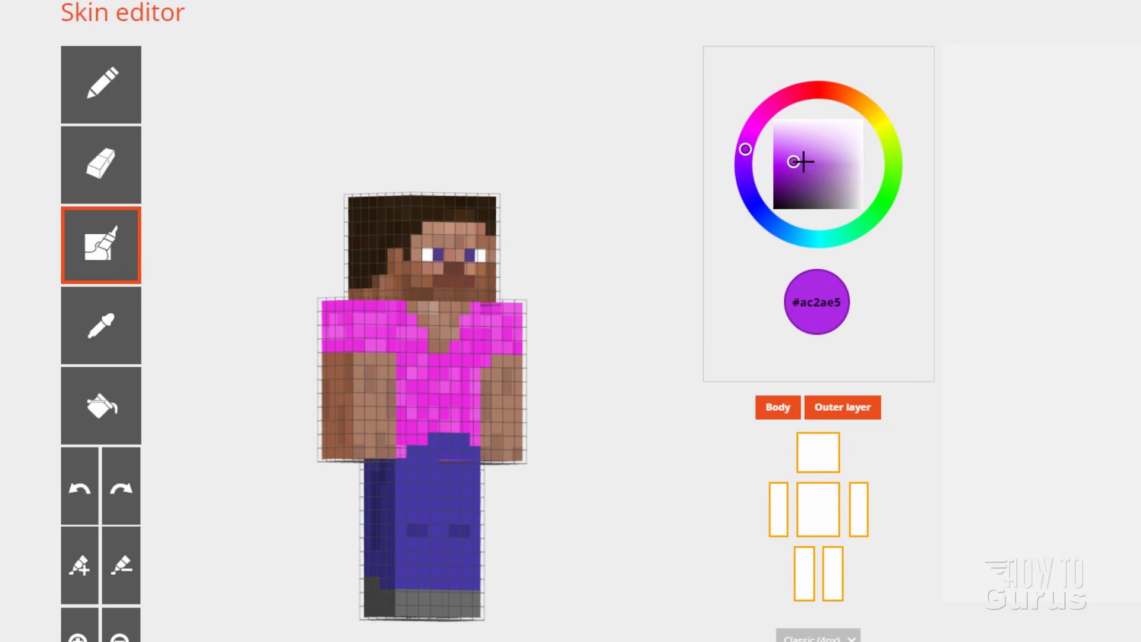
pyautogui.click(112, 98)
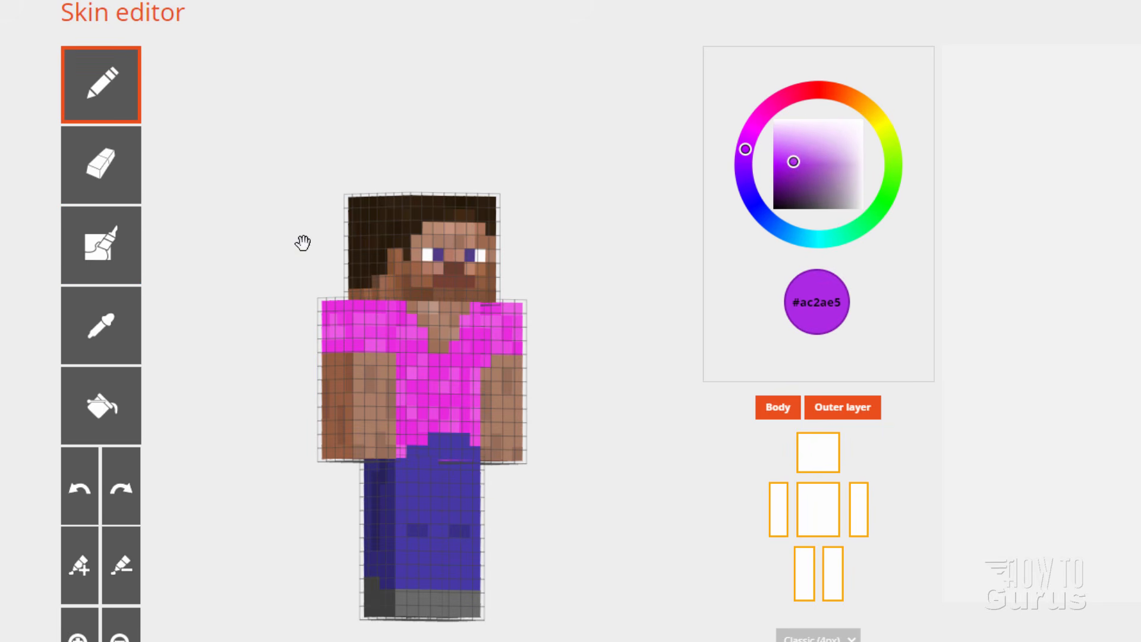
pyautogui.moveTo(385, 343); pyautogui.dragTo(319, 345)
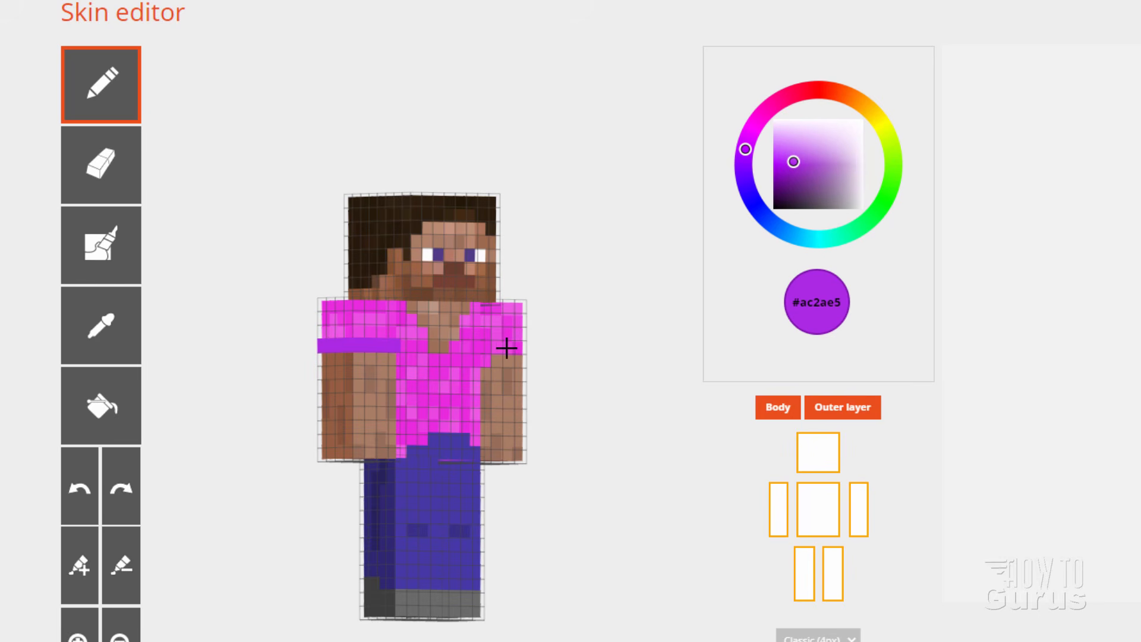
# Hide the head and torso and continue the purple outer-layer band across the backs and outer sides of both sleeves
pyautogui.moveTo(275, 394); pyautogui.dragTo(520, 413)
pyautogui.click(821, 466)
pyautogui.click(818, 507)
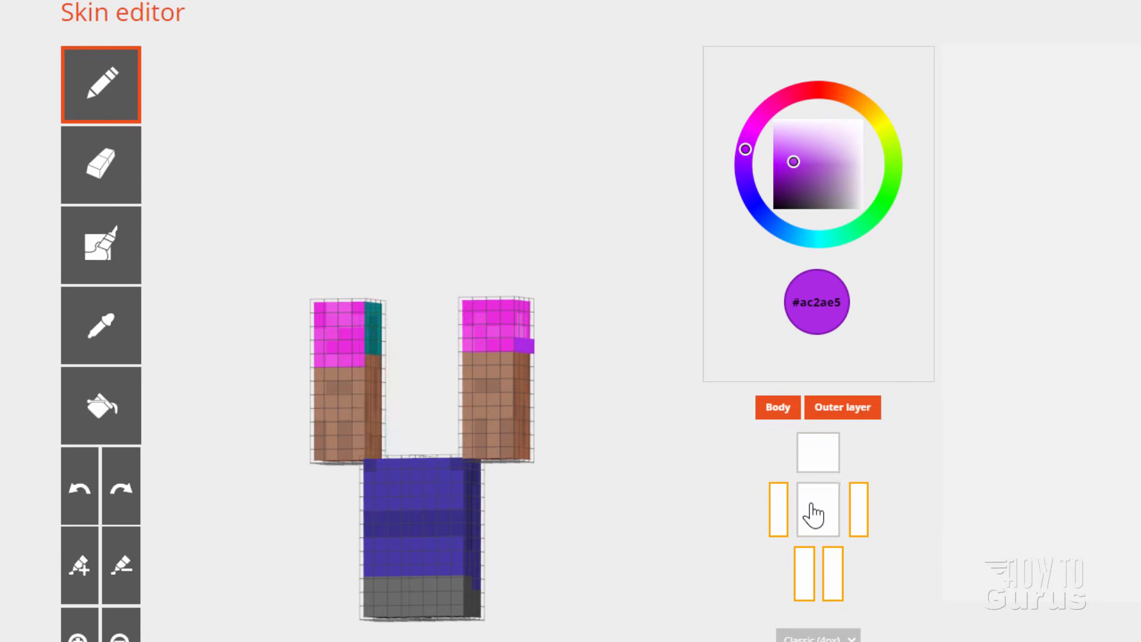
pyautogui.moveTo(647, 408)
pyautogui.mouseDown()
pyautogui.moveTo(520, 410)
pyautogui.moveTo(623, 398)
pyautogui.moveTo(507, 342)
pyautogui.moveTo(473, 342)
pyautogui.mouseUp()
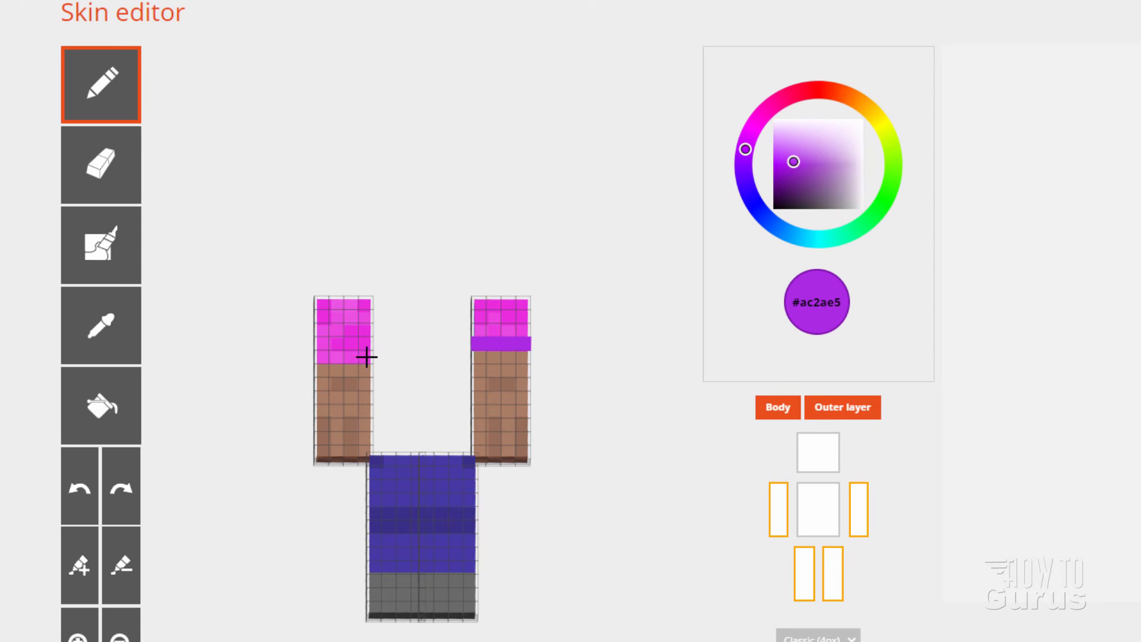
pyautogui.moveTo(362, 343)
pyautogui.mouseDown()
pyautogui.moveTo(316, 341)
pyautogui.moveTo(375, 385)
pyautogui.mouseUp()
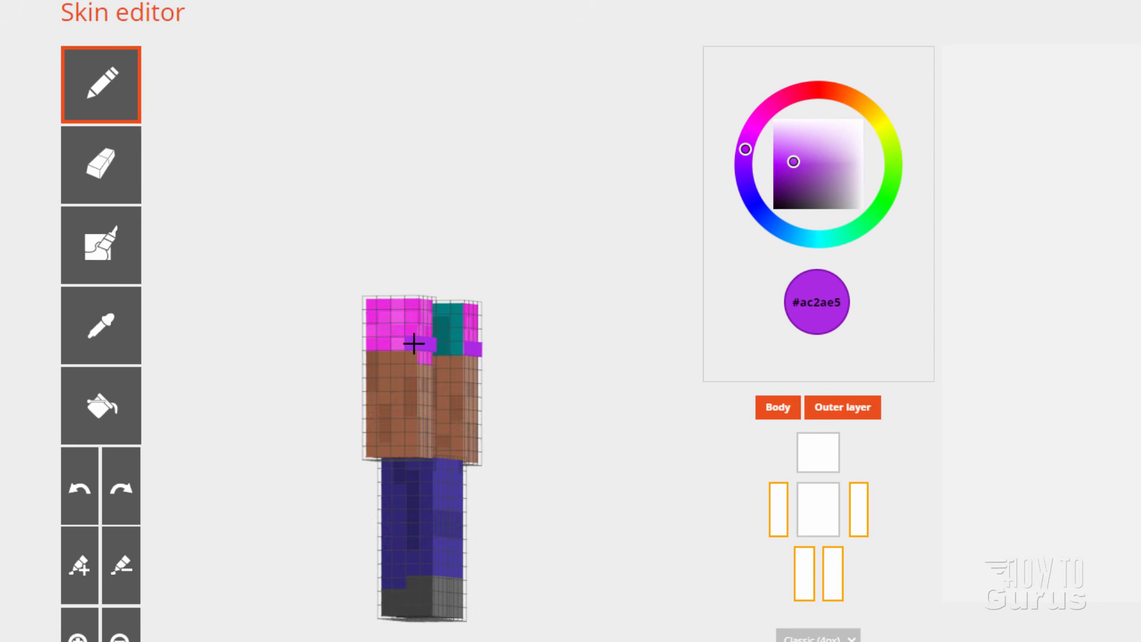
pyautogui.moveTo(413, 344); pyautogui.dragTo(374, 341)
pyautogui.click(778, 508)
pyautogui.click(778, 508)
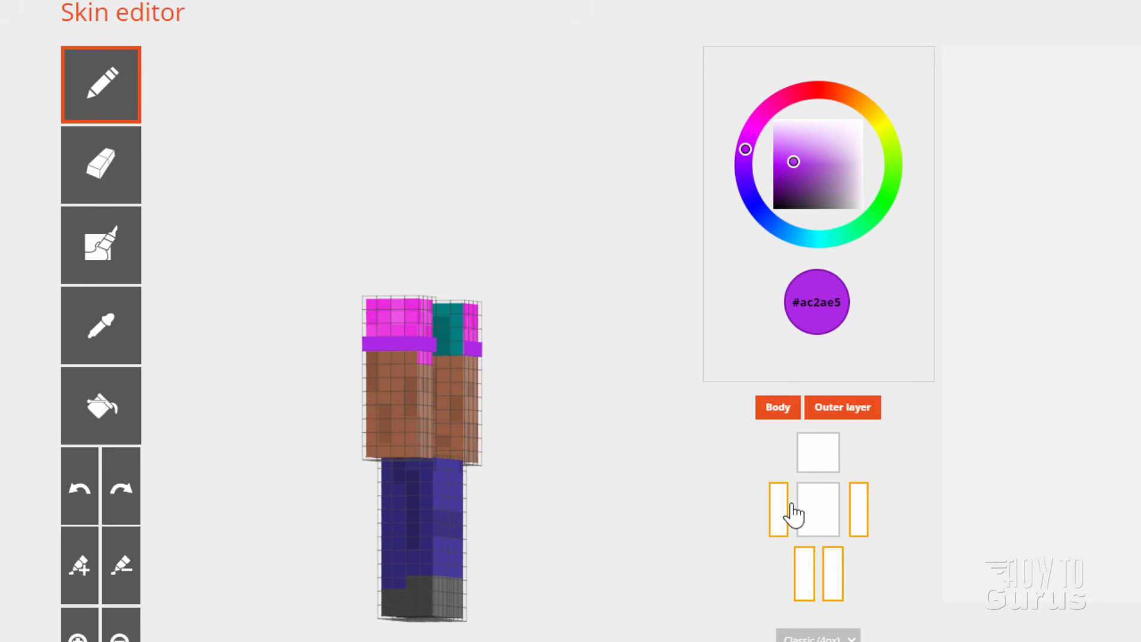
# Complete the purple band on the inner sides and fronts of both sleeves, temporarily hiding one arm for access
pyautogui.click(858, 511)
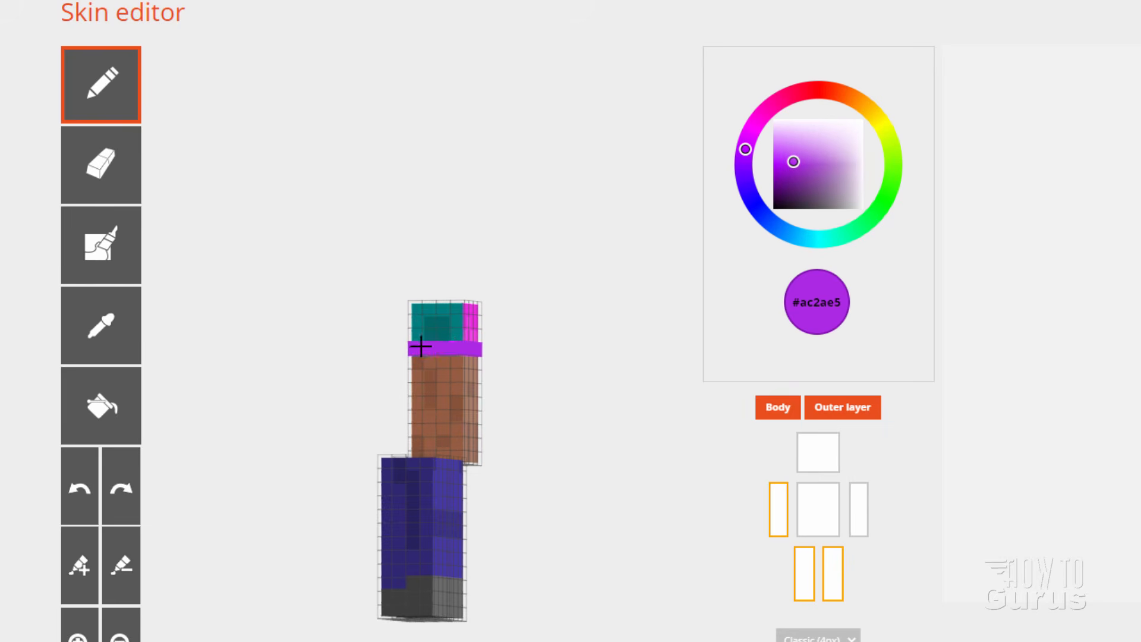
pyautogui.click(857, 510)
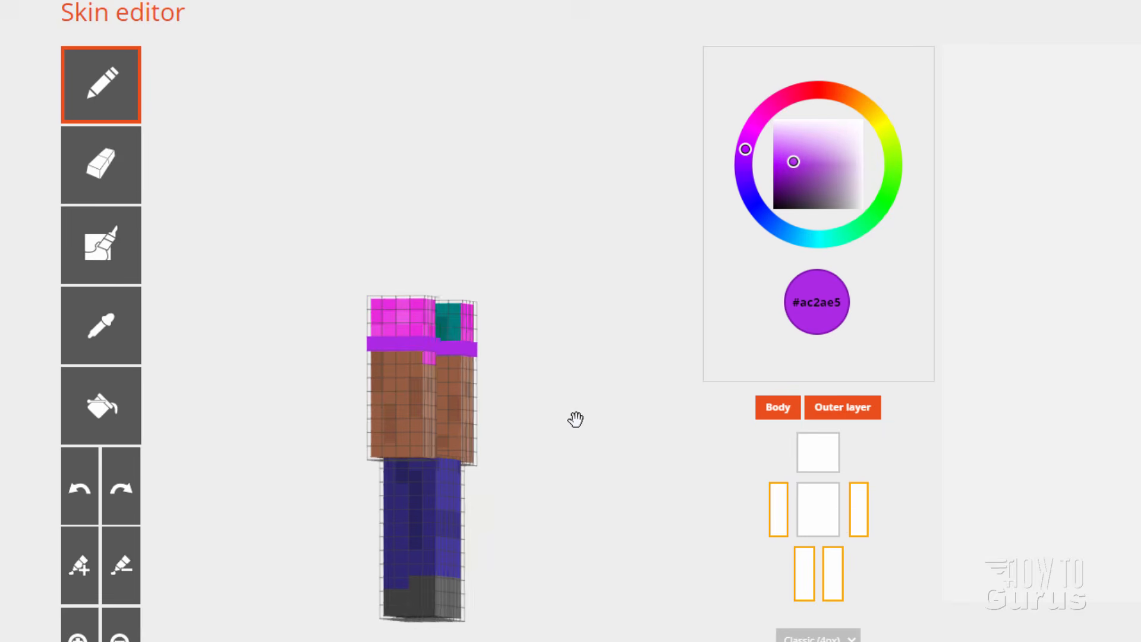
pyautogui.moveTo(575, 419); pyautogui.dragTo(625, 424)
pyautogui.moveTo(525, 346); pyautogui.dragTo(479, 344)
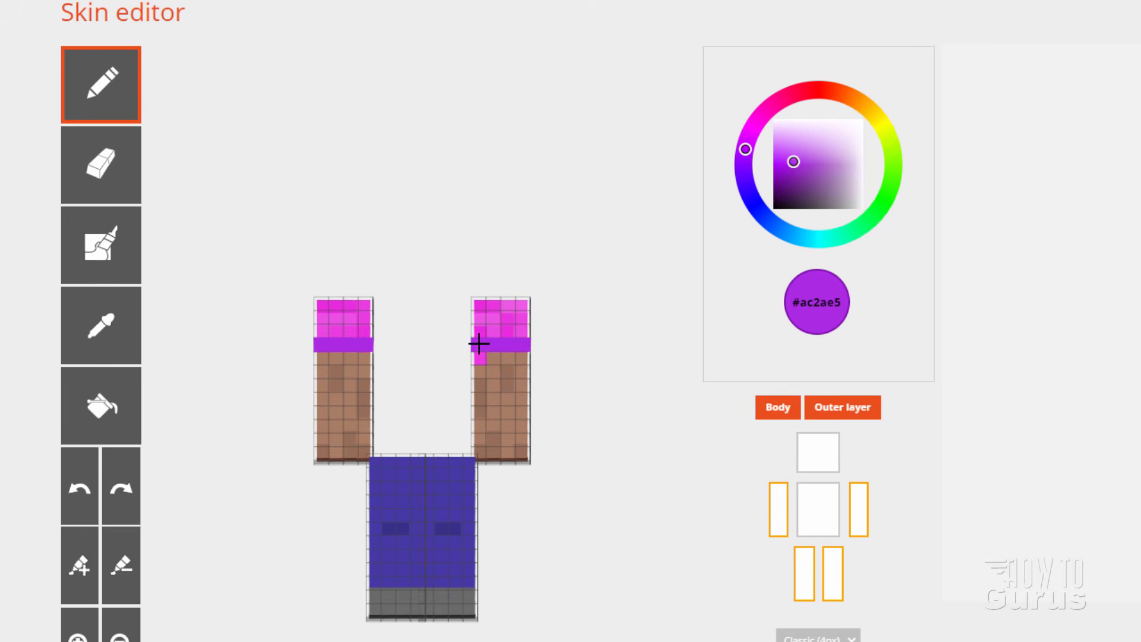
pyautogui.moveTo(557, 428)
pyautogui.mouseDown()
pyautogui.moveTo(590, 410)
pyautogui.moveTo(441, 374)
pyautogui.mouseUp()
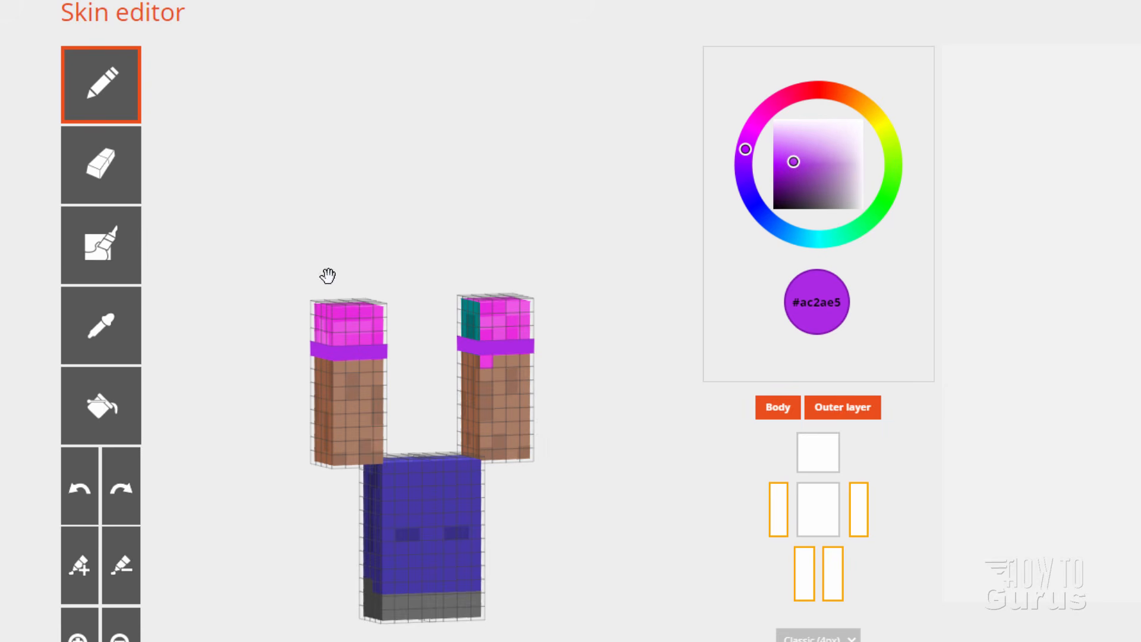
# Sample magenta #eb3de2 from a sleeve, hide the outer layer and pencil over the teal pixels on the sleeves' inner sides
pyautogui.click(102, 326)
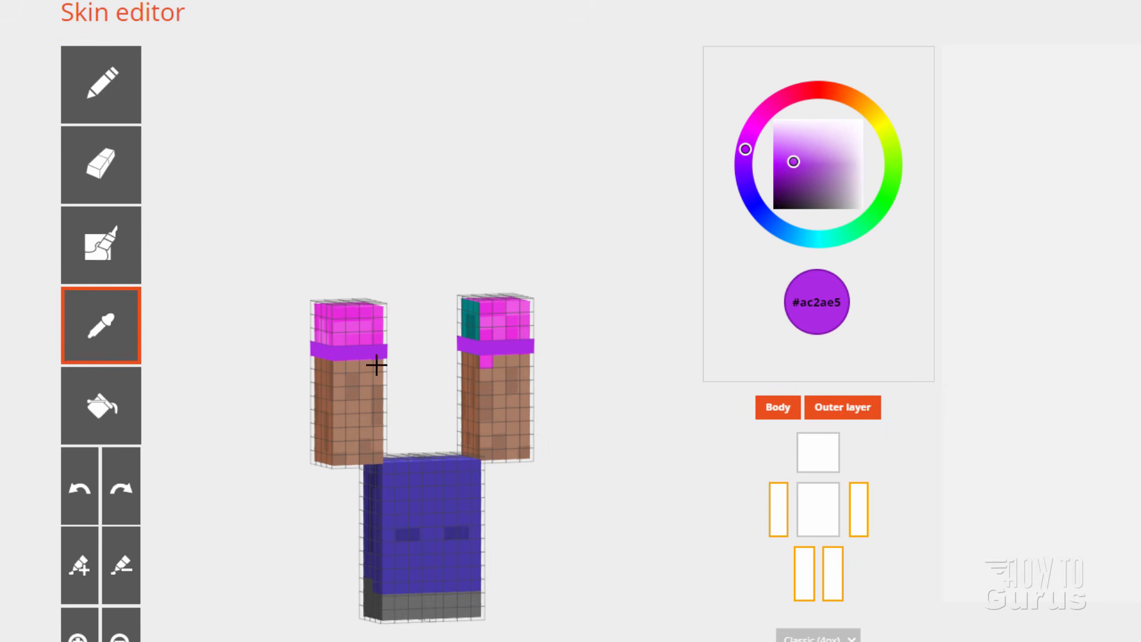
pyautogui.click(370, 328)
pyautogui.moveTo(371, 327); pyautogui.dragTo(453, 324)
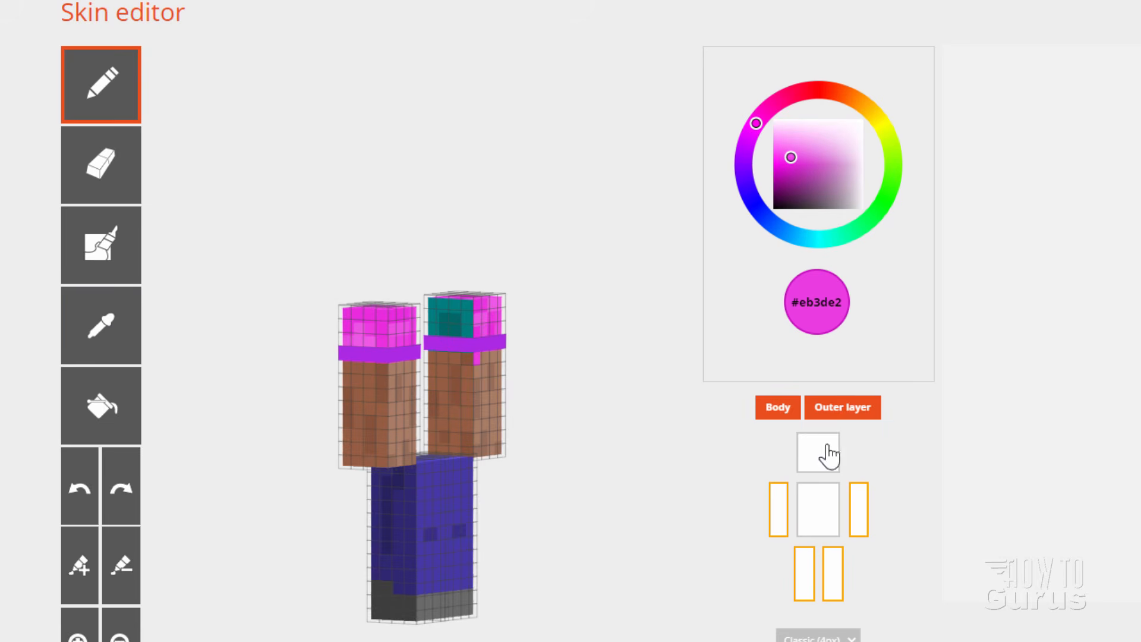
pyautogui.click(845, 416)
pyautogui.moveTo(436, 306)
pyautogui.mouseDown()
pyautogui.moveTo(462, 313)
pyautogui.moveTo(466, 339)
pyautogui.moveTo(441, 343)
pyautogui.moveTo(438, 315)
pyautogui.moveTo(465, 322)
pyautogui.mouseUp()
pyautogui.moveTo(529, 359)
pyautogui.mouseDown()
pyautogui.moveTo(427, 362)
pyautogui.moveTo(390, 325)
pyautogui.mouseUp()
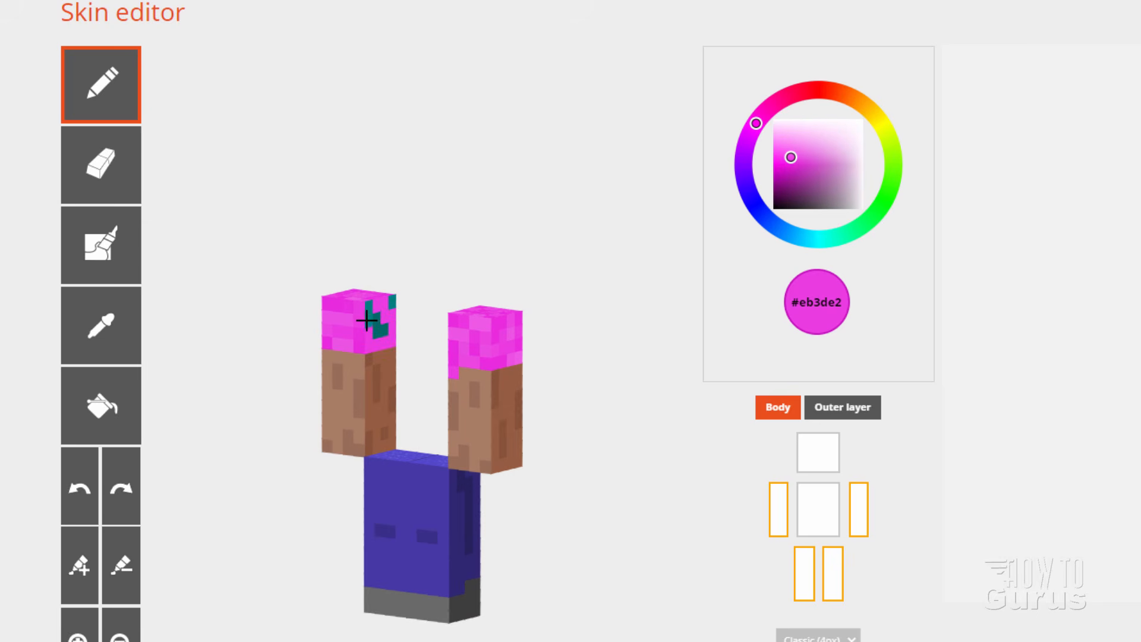
pyautogui.moveTo(376, 308); pyautogui.dragTo(379, 334)
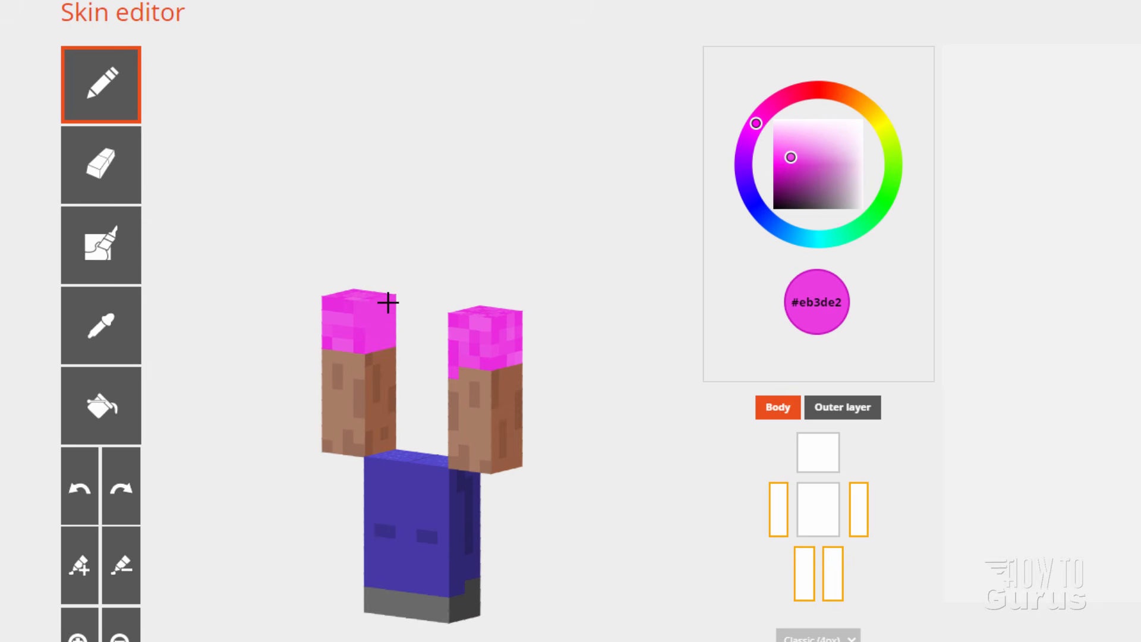
pyautogui.moveTo(566, 399); pyautogui.dragTo(627, 390)
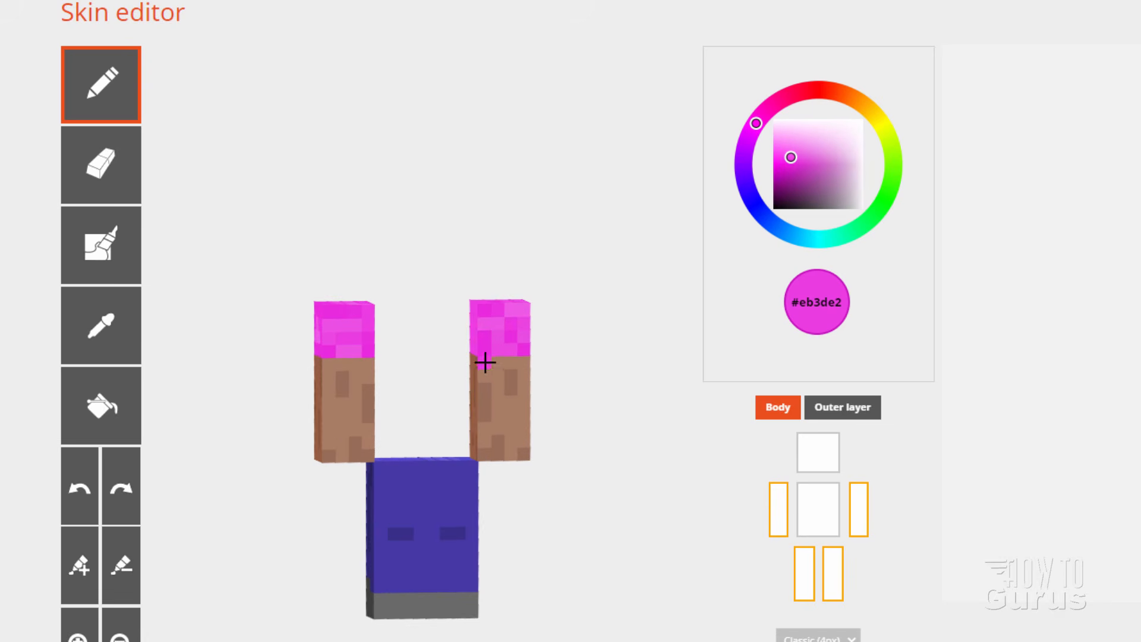
# Sample skin colour #a97c65 from the left arm and pencil over the stray magenta pixels below the sleeve hems
pyautogui.click(102, 336)
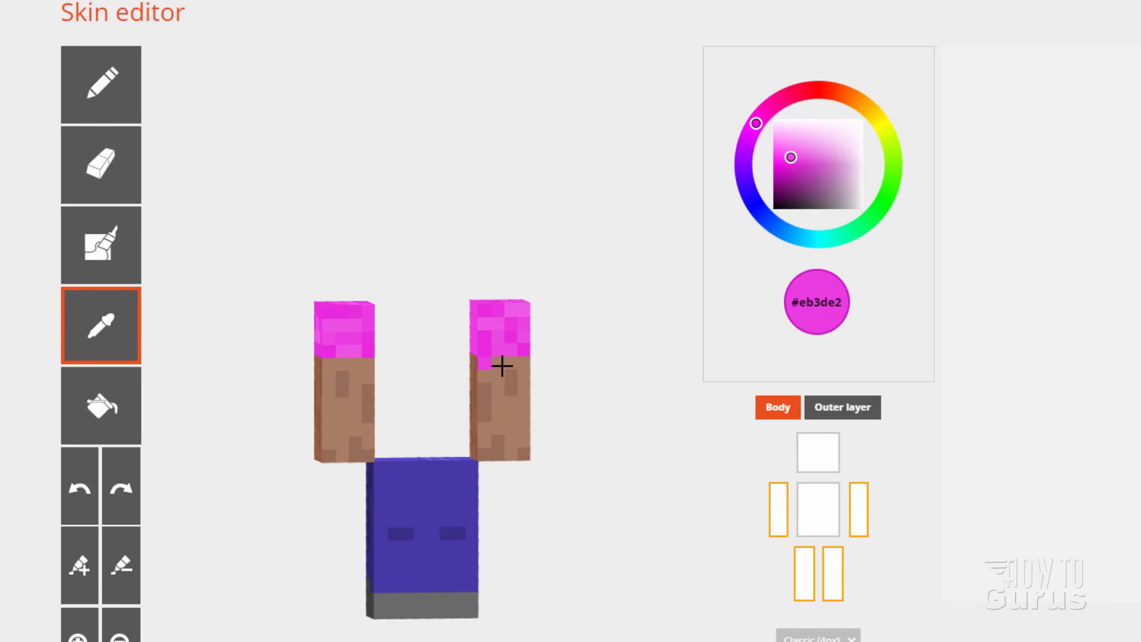
pyautogui.click(503, 365)
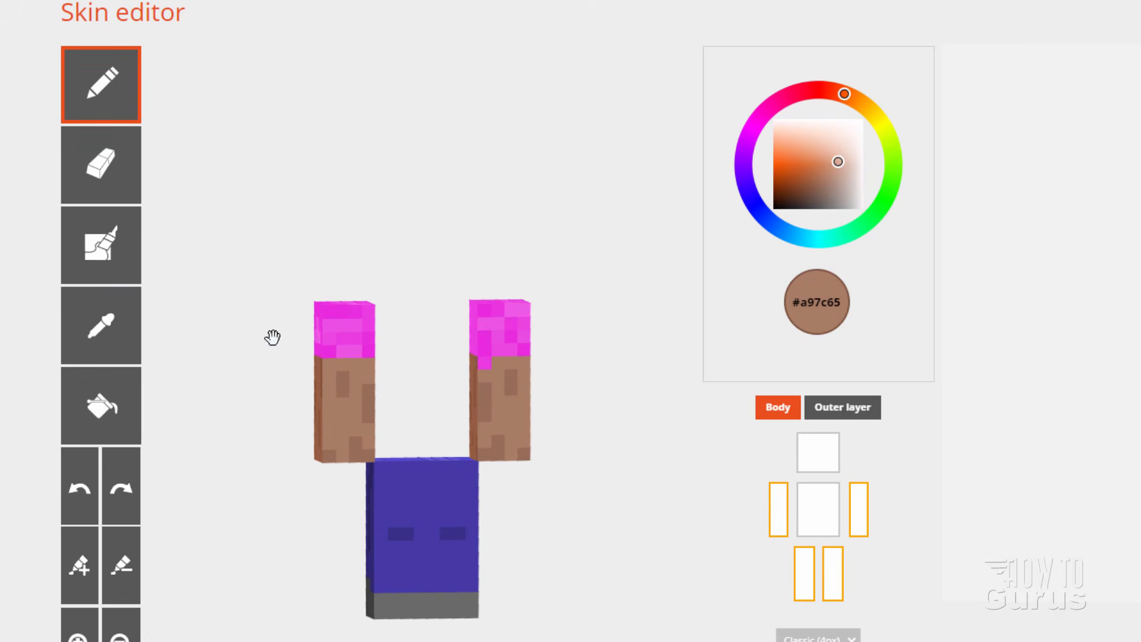
pyautogui.click(491, 365)
pyautogui.moveTo(568, 395); pyautogui.dragTo(298, 382)
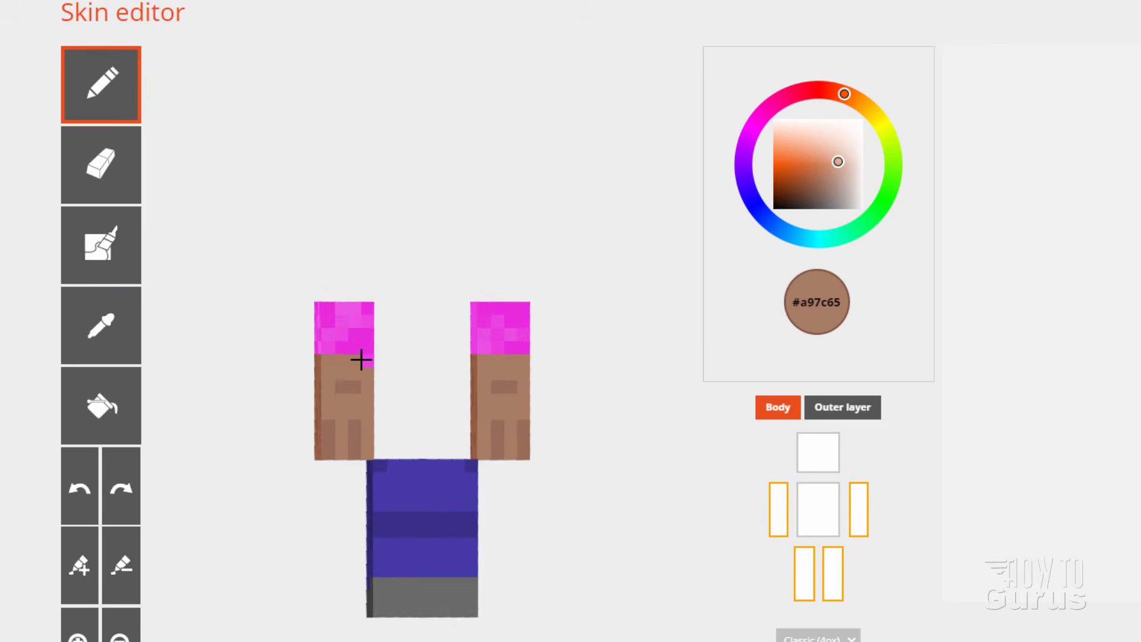
pyautogui.moveTo(267, 419); pyautogui.dragTo(486, 433)
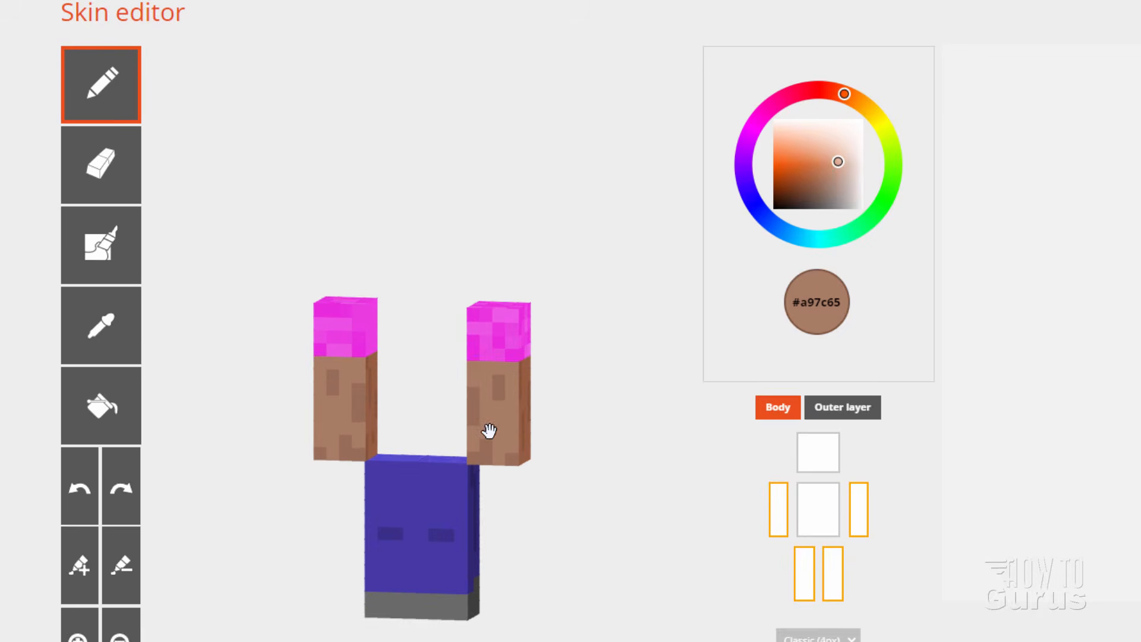
# Show the outer layer again and pencil a dark blue #221683 cuff band across the front of both trouser legs, just above the shoes
pyautogui.click(851, 416)
pyautogui.moveTo(660, 410); pyautogui.dragTo(142, 390)
pyautogui.moveTo(570, 465); pyautogui.dragTo(537, 494)
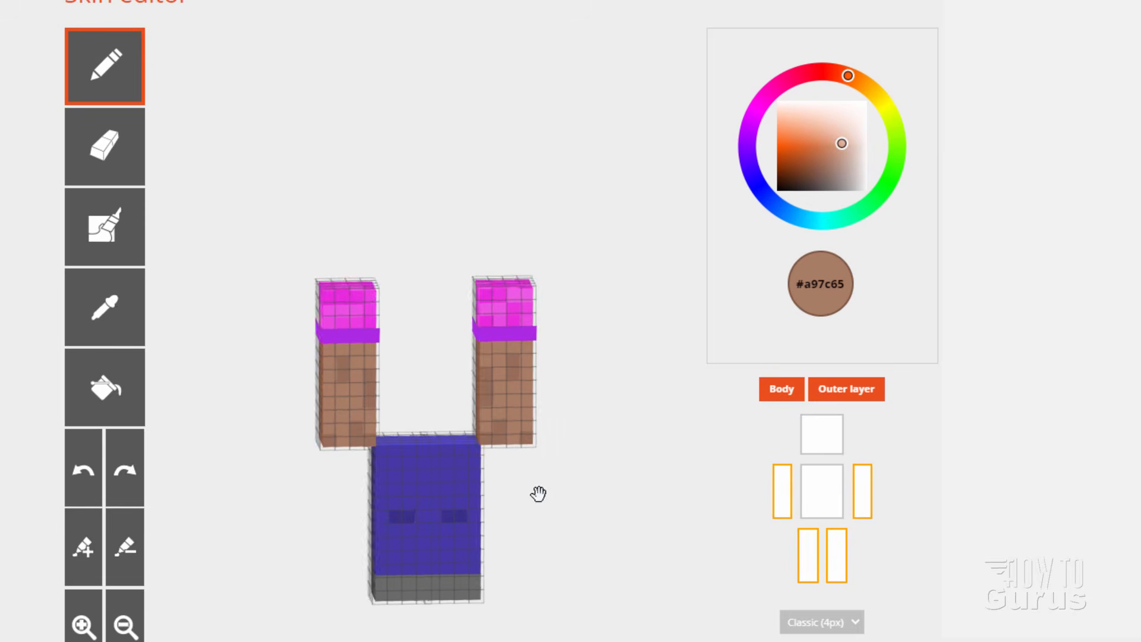
pyautogui.moveTo(525, 559); pyautogui.dragTo(557, 551)
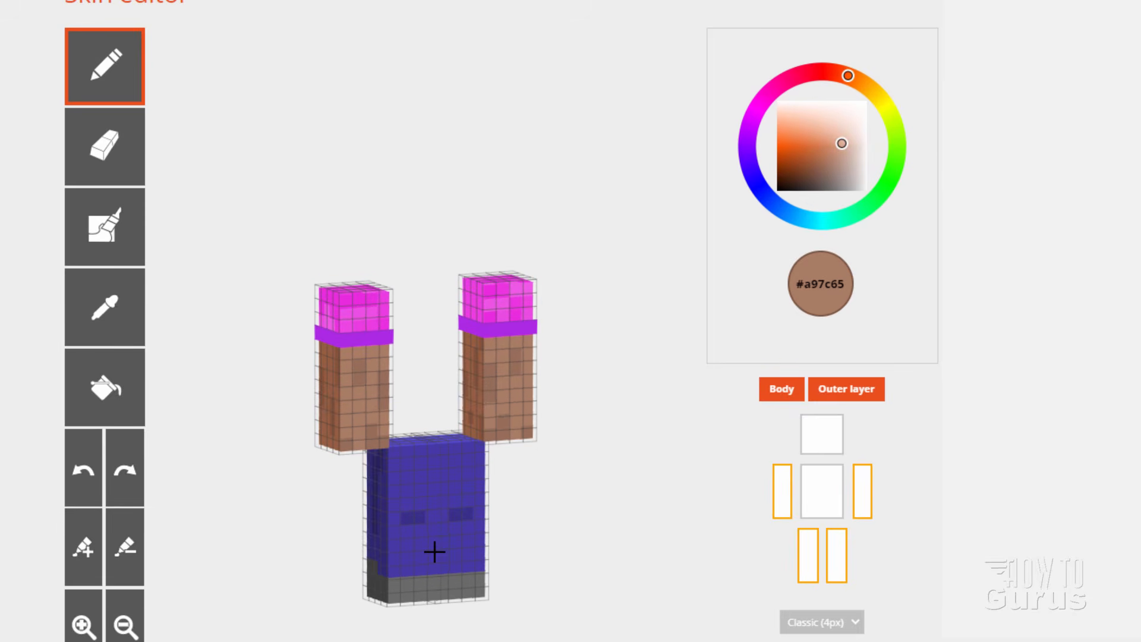
pyautogui.click(107, 312)
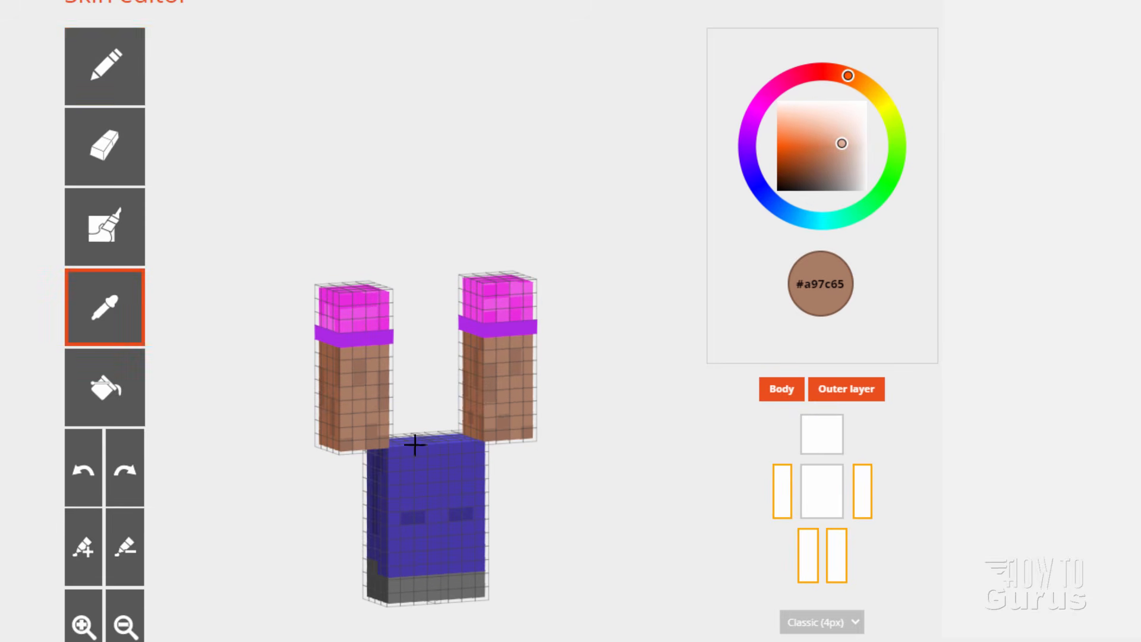
pyautogui.click(418, 557)
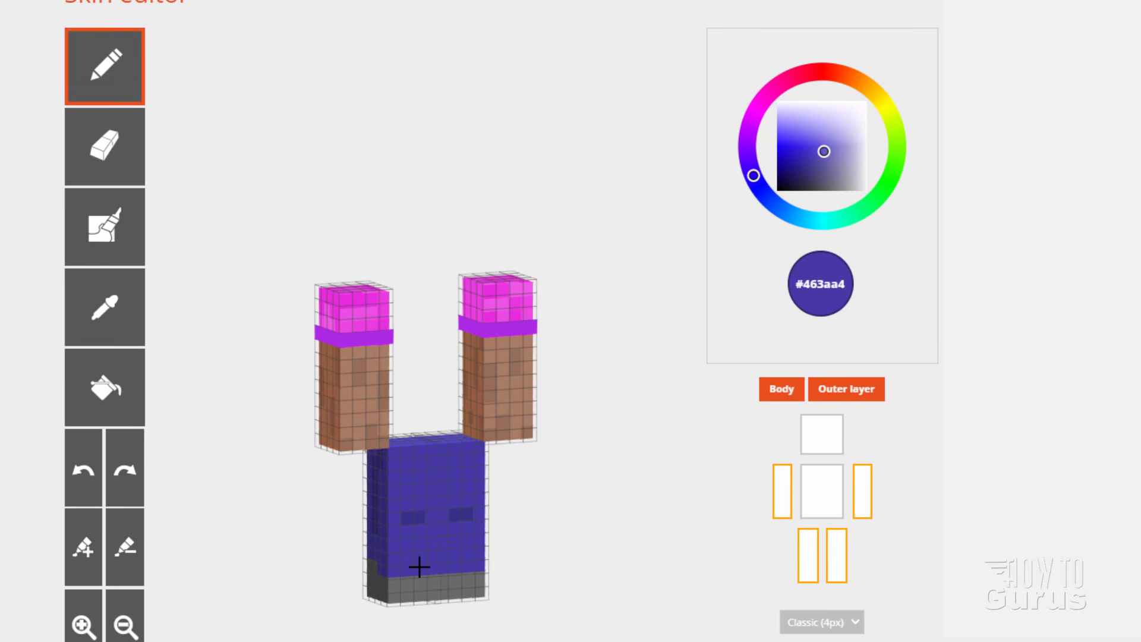
pyautogui.moveTo(832, 153); pyautogui.dragTo(804, 163)
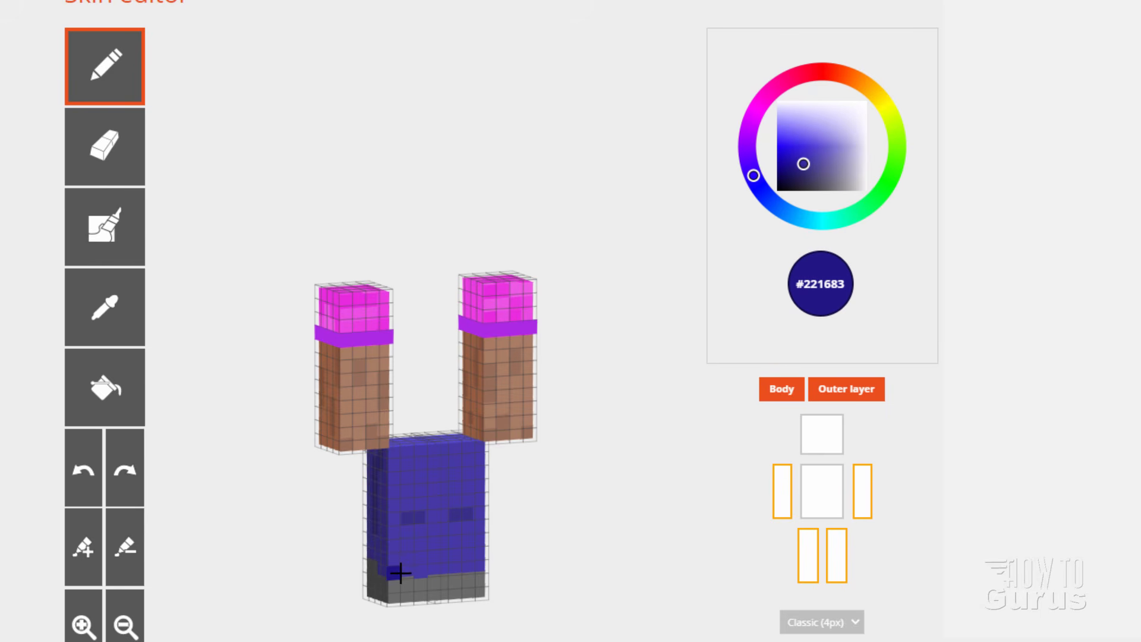
pyautogui.moveTo(455, 569); pyautogui.dragTo(476, 567)
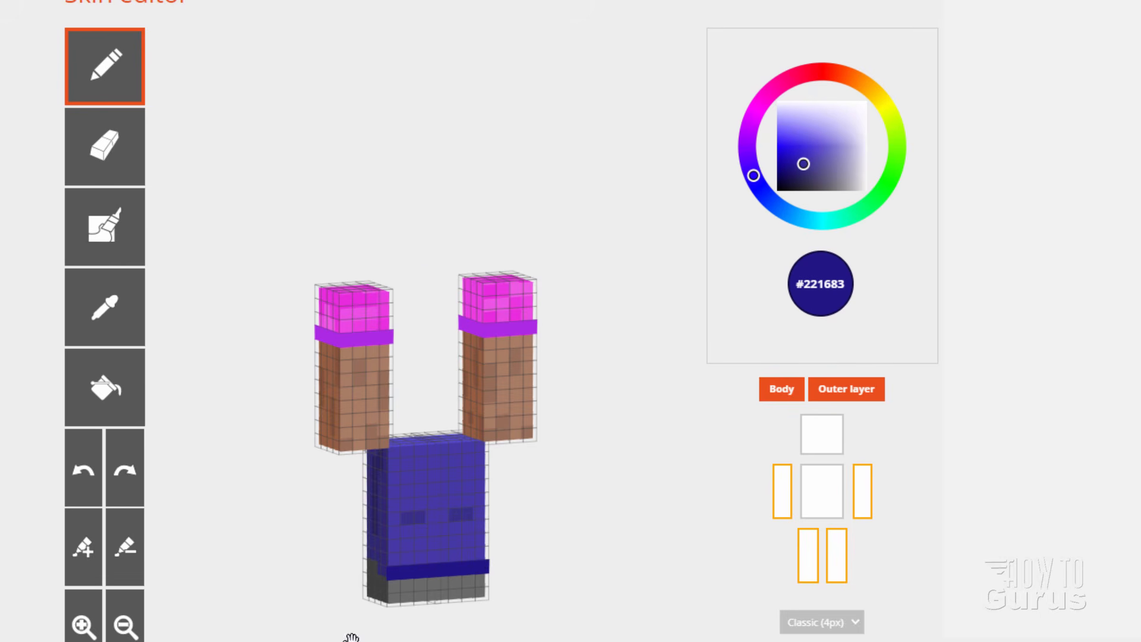
# Continue the dark blue cuff band around the outer sides and backs of both legs and the right leg's inner side
pyautogui.moveTo(350, 637); pyautogui.dragTo(486, 589)
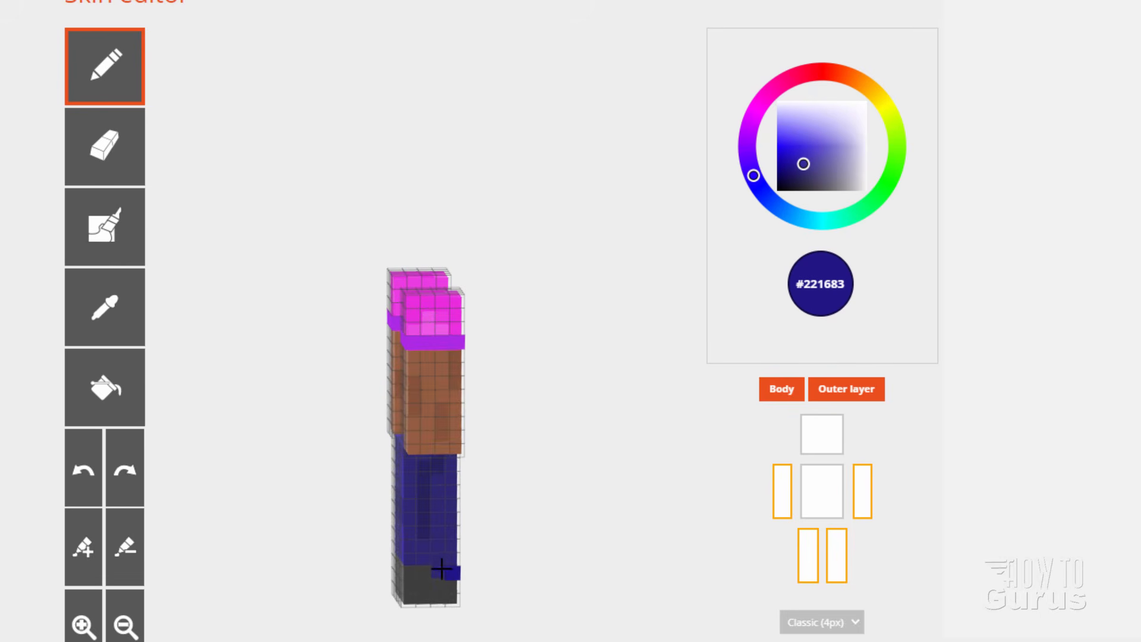
pyautogui.moveTo(279, 595)
pyautogui.mouseDown()
pyautogui.moveTo(382, 606)
pyautogui.moveTo(522, 593)
pyautogui.mouseUp()
pyautogui.moveTo(484, 555); pyautogui.dragTo(381, 553)
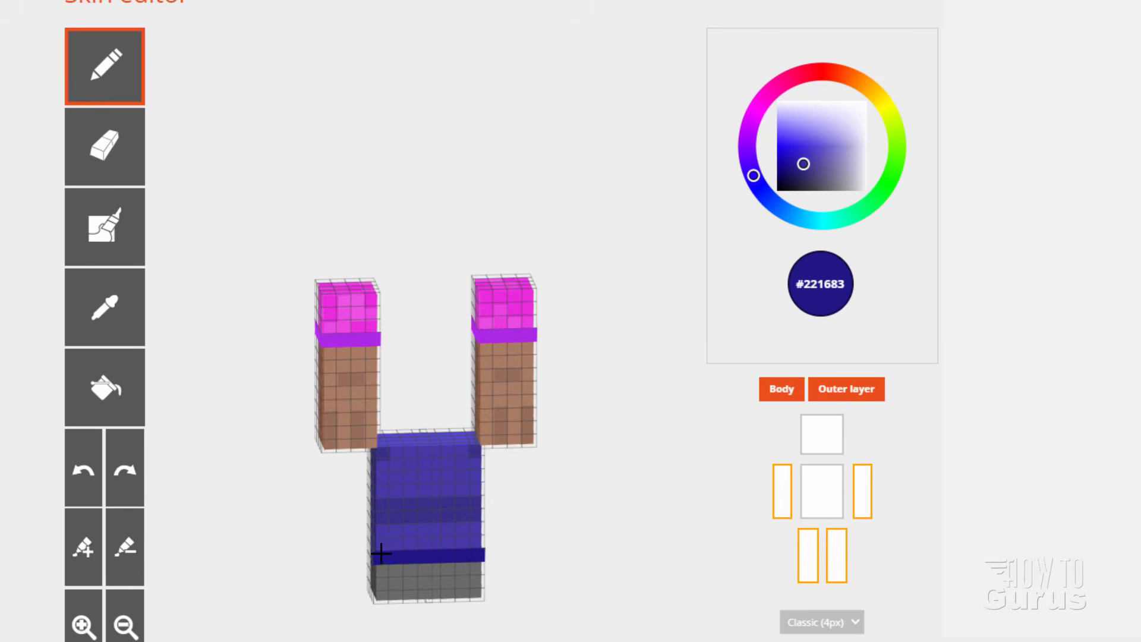
pyautogui.moveTo(277, 589); pyautogui.dragTo(425, 594)
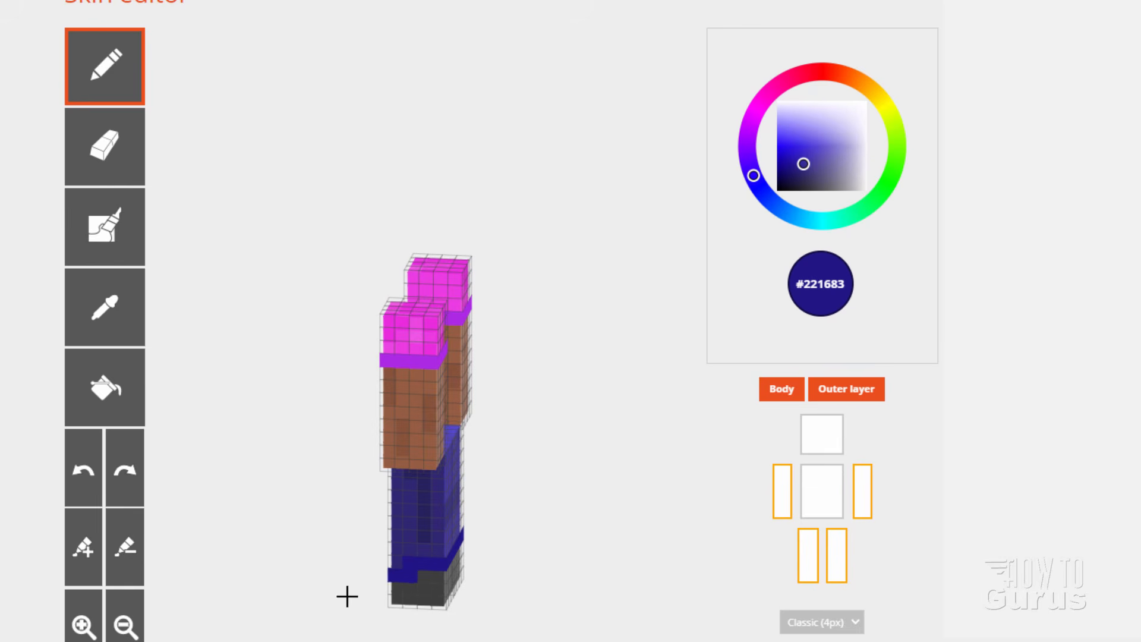
pyautogui.moveTo(278, 606); pyautogui.dragTo(498, 585)
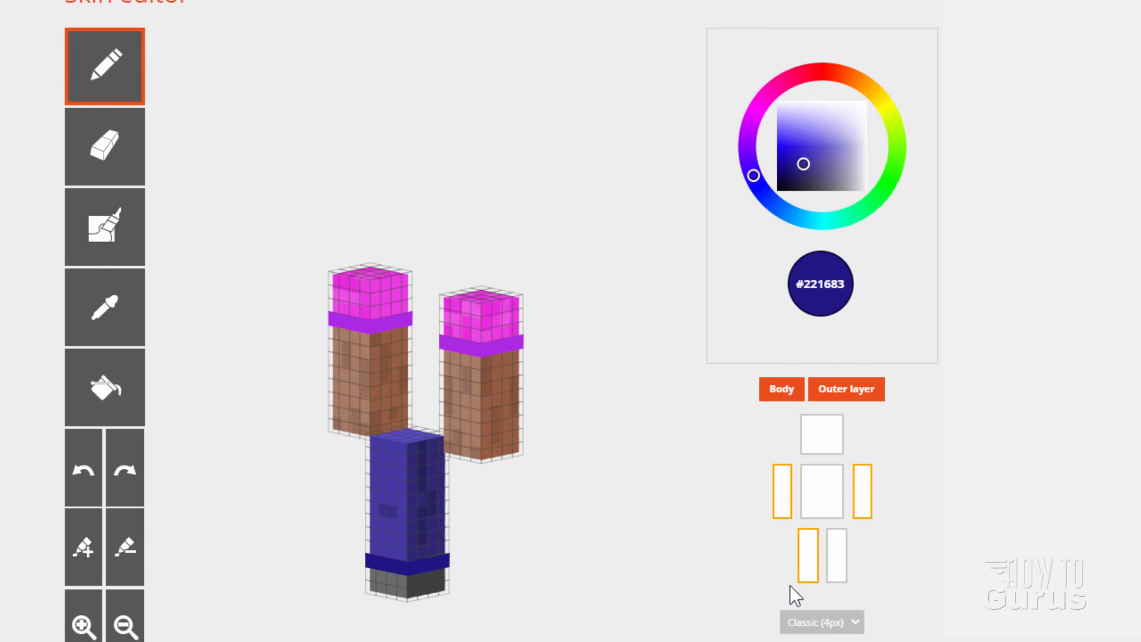
# Show the left leg, hide the right one and complete the dark blue cuff band on the left leg's inner side
pyautogui.click(835, 563)
pyautogui.click(809, 562)
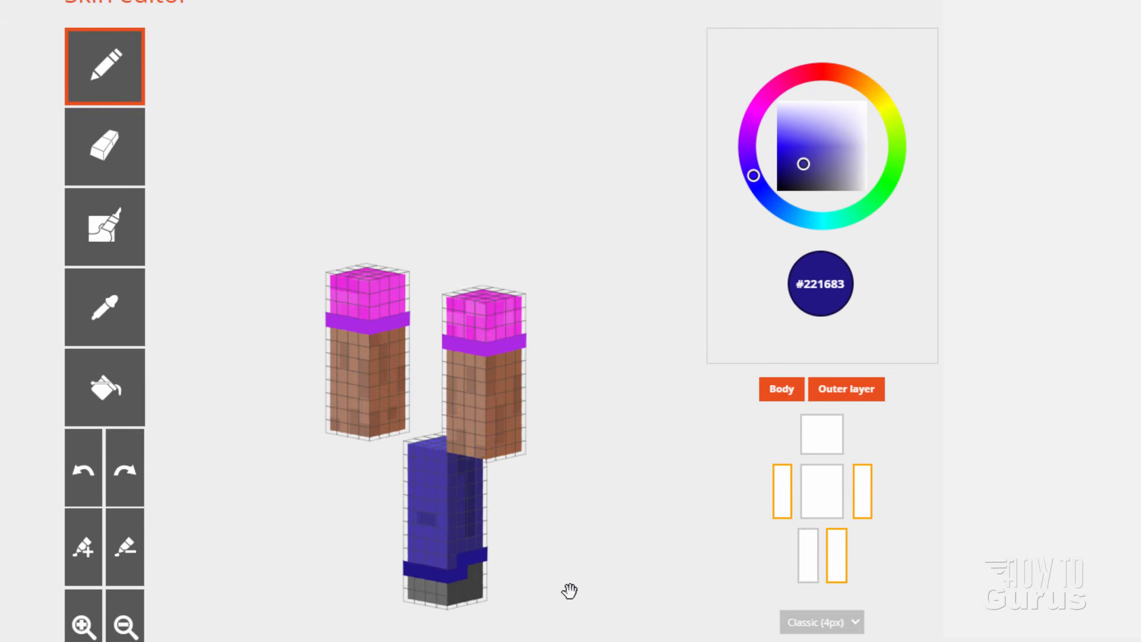
pyautogui.moveTo(569, 590); pyautogui.dragTo(593, 604)
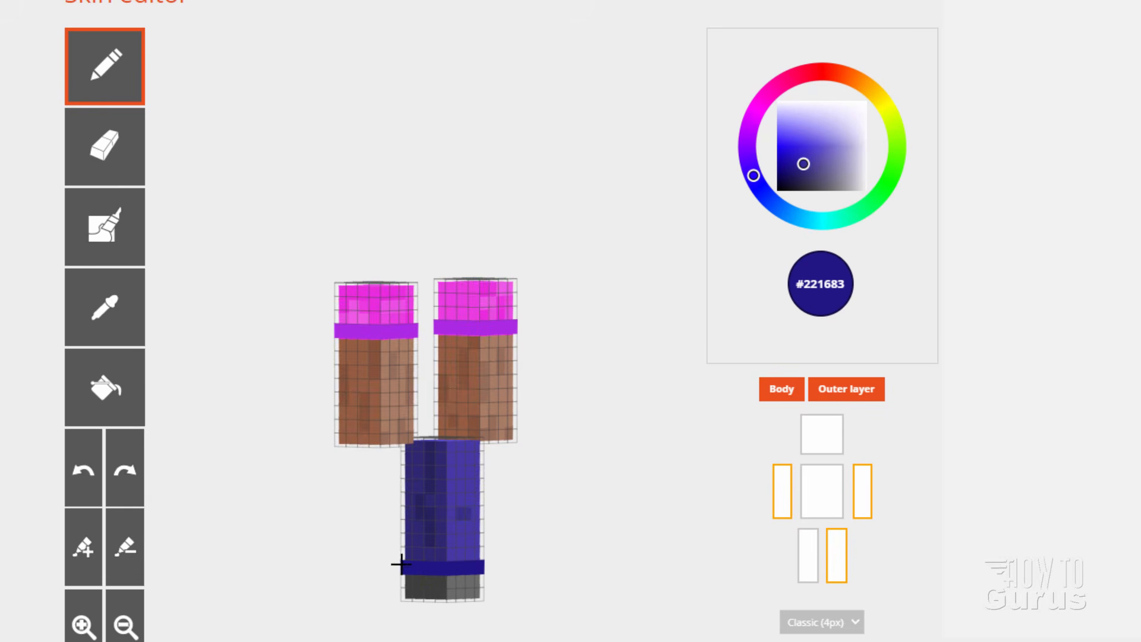
# Show the right leg, torso and head again and inspect the finished skin from several angles
pyautogui.click(808, 558)
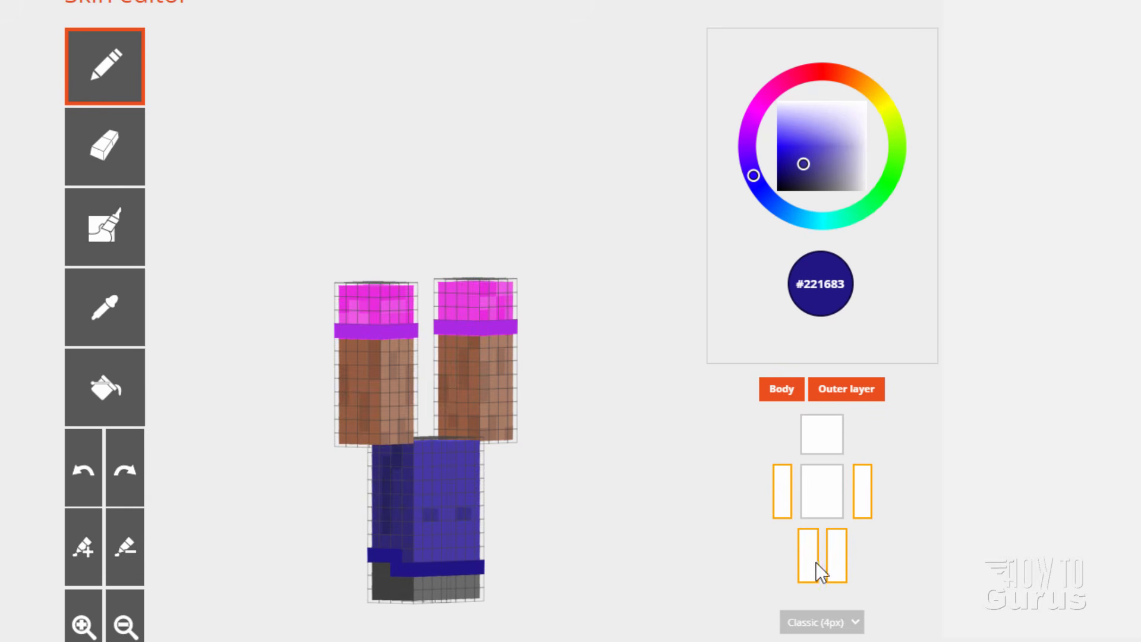
pyautogui.click(832, 500)
pyautogui.click(825, 444)
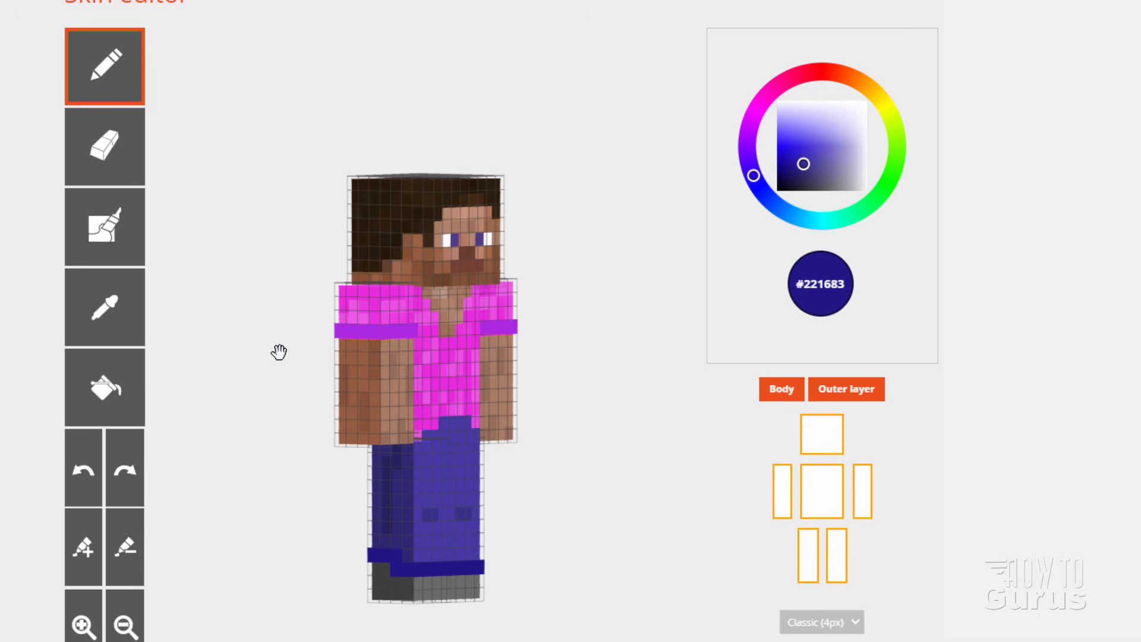
pyautogui.moveTo(554, 524); pyautogui.dragTo(520, 554)
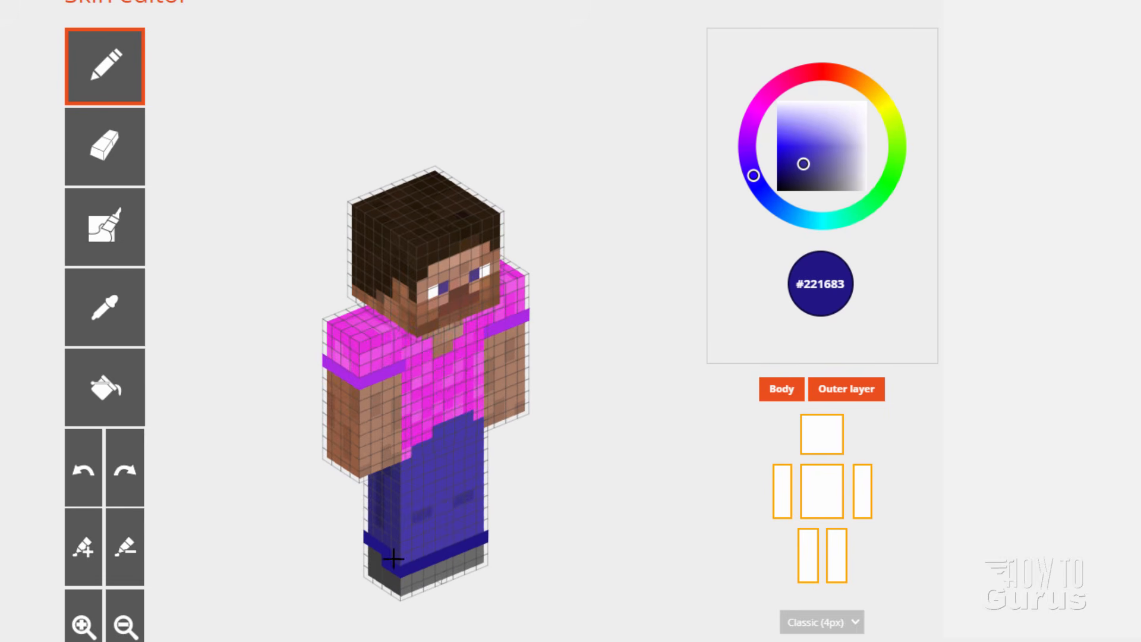
pyautogui.moveTo(339, 370); pyautogui.dragTo(463, 323)
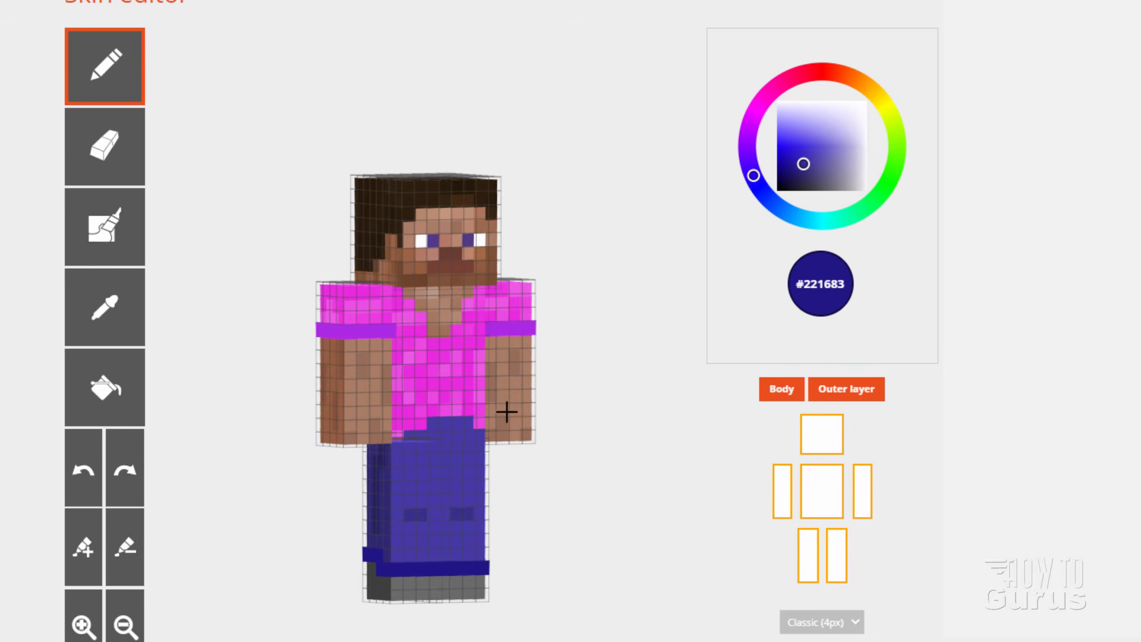
pyautogui.moveTo(551, 481); pyautogui.dragTo(604, 463)
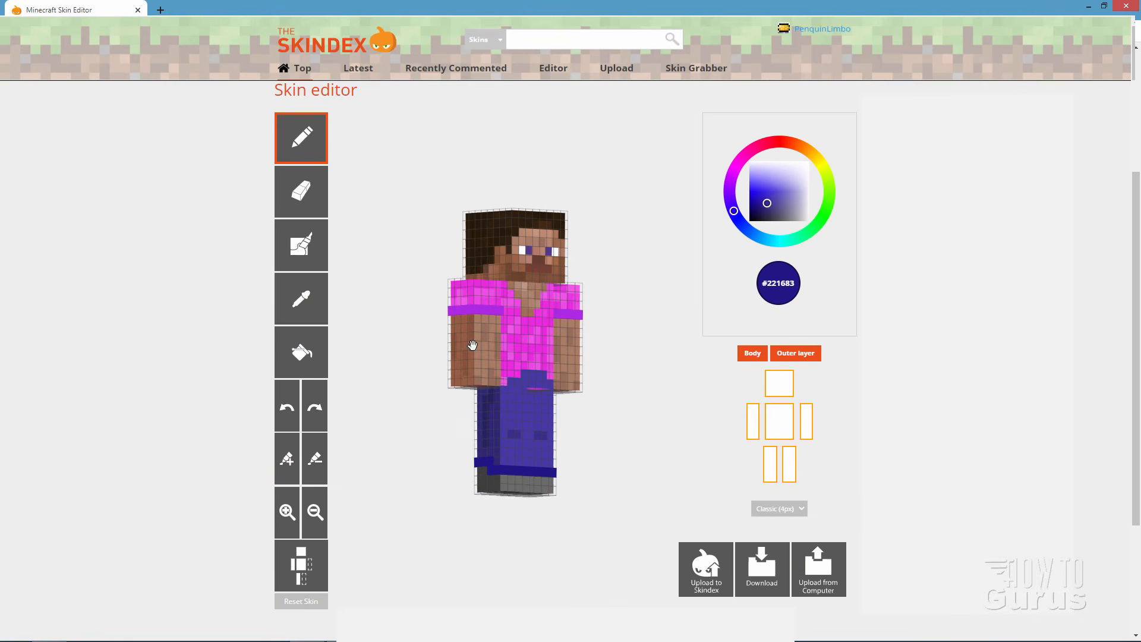
pyautogui.moveTo(600, 425); pyautogui.dragTo(597, 428)
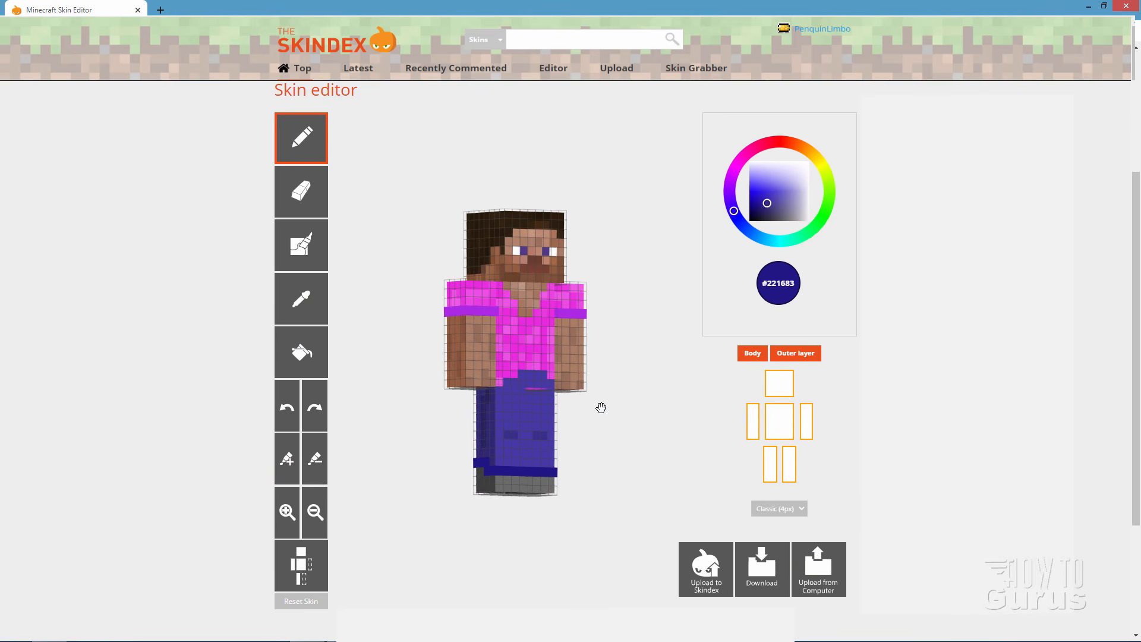
# Download the finished skin and save it as a PNG file in the C:\Skins folder
pyautogui.click(762, 577)
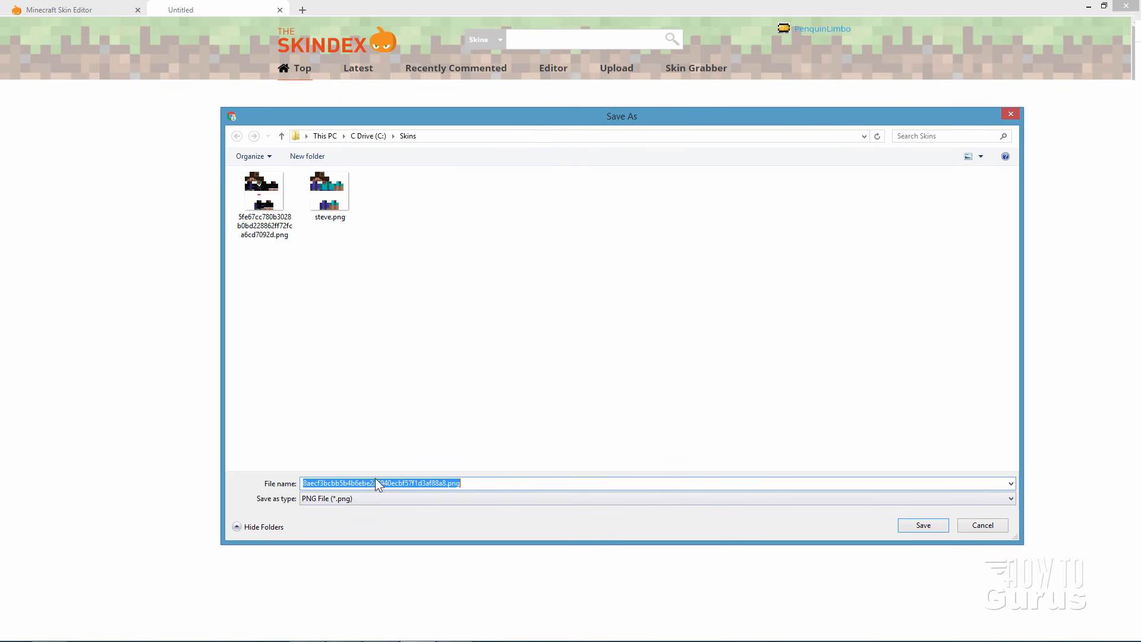
pyautogui.click(924, 525)
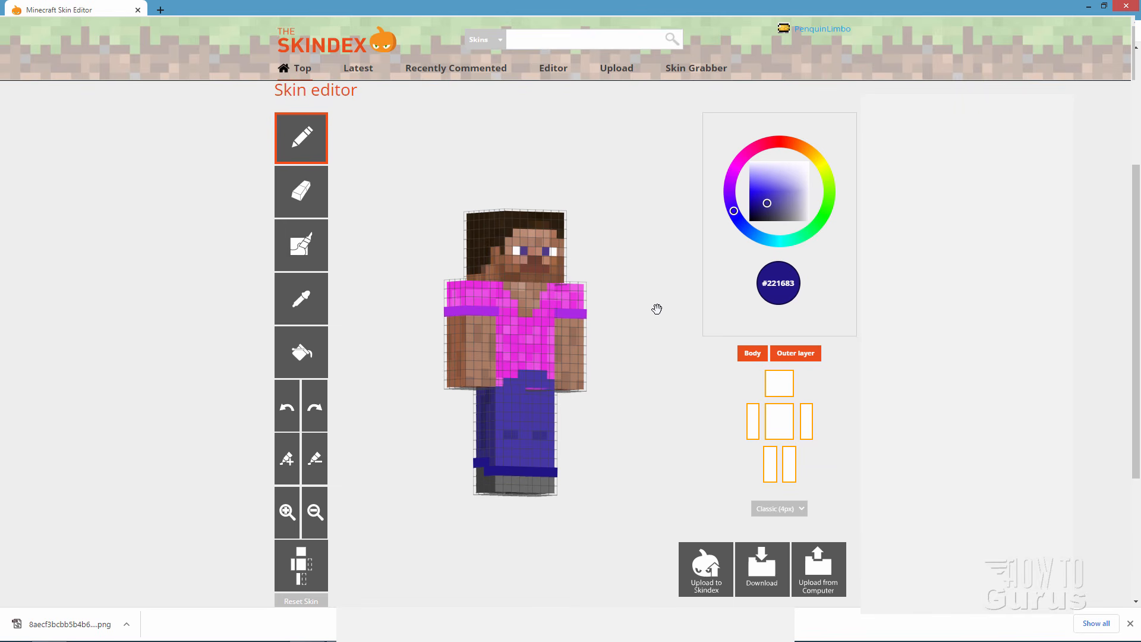
# Open the Skindex upload form, examine its rules, fields and skin preview, and return to the skin editor
pyautogui.click(706, 570)
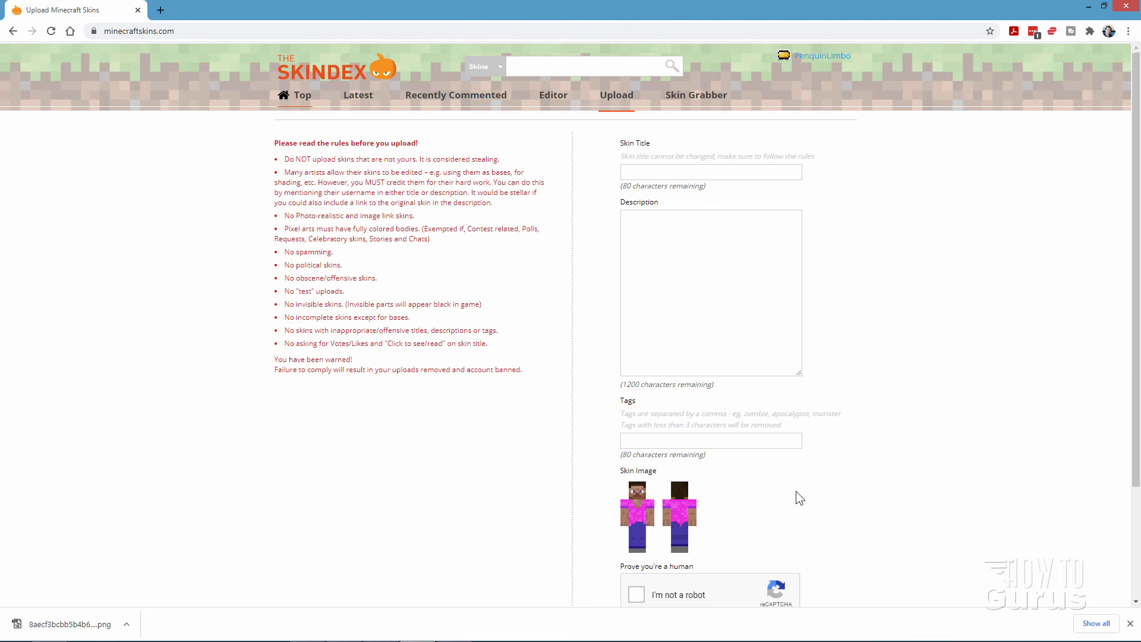
pyautogui.scroll(-2, 880, 452)
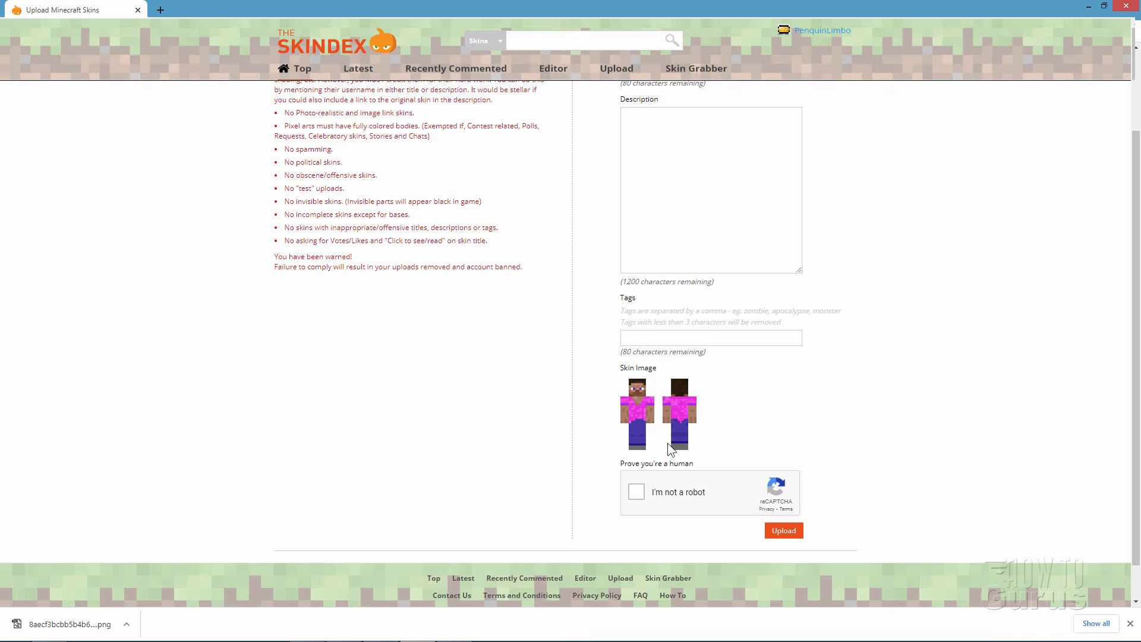
pyautogui.moveTo(1135, 450); pyautogui.dragTo(1128, 357)
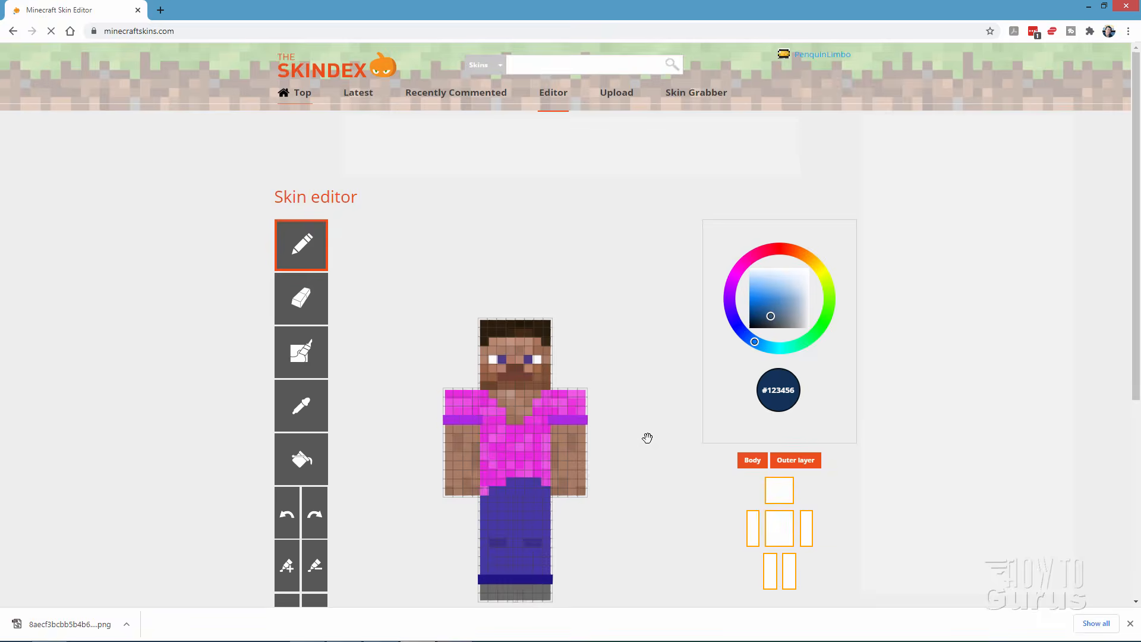
pyautogui.moveTo(651, 452); pyautogui.dragTo(596, 545)
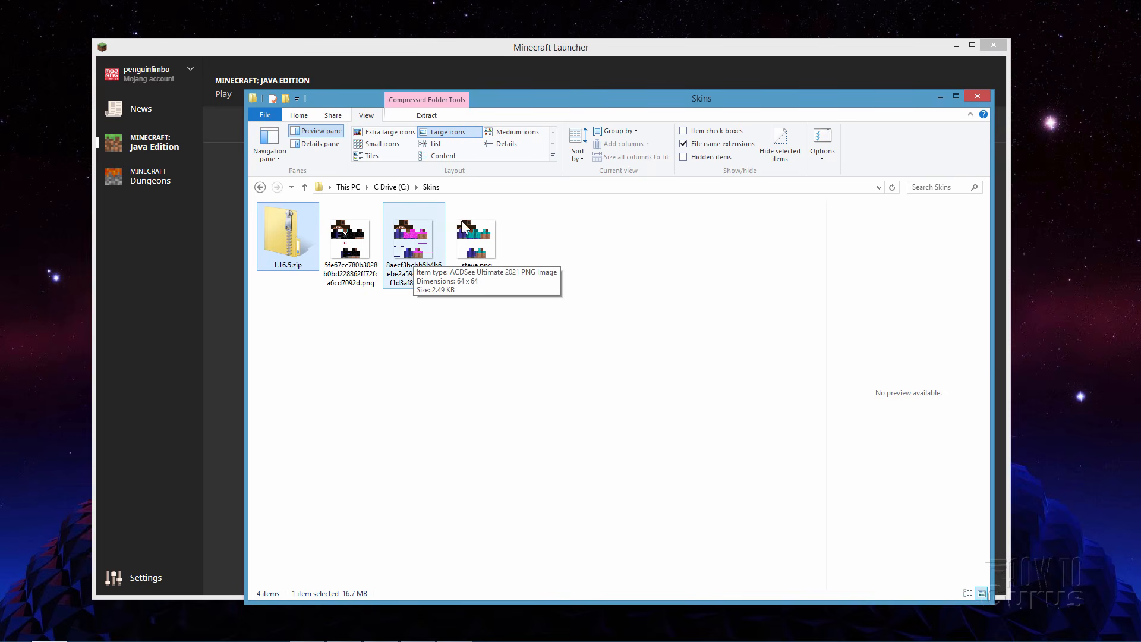
# Switch to the Minecraft Launcher and open the Java Edition skin library to look at the current and stored skins
pyautogui.click(425, 52)
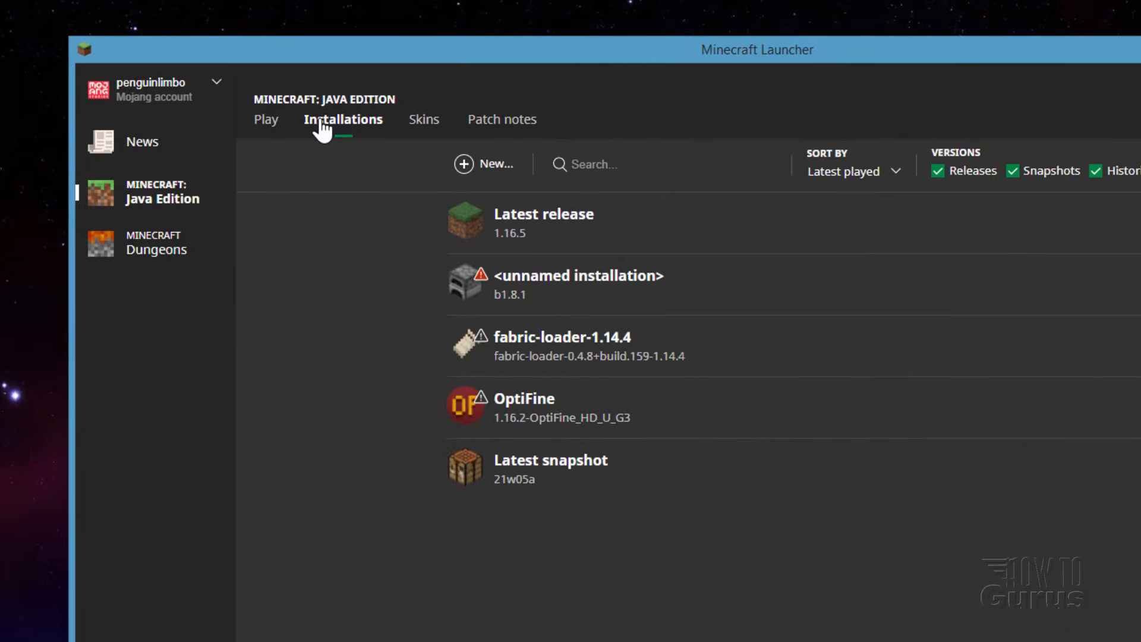
pyautogui.click(263, 125)
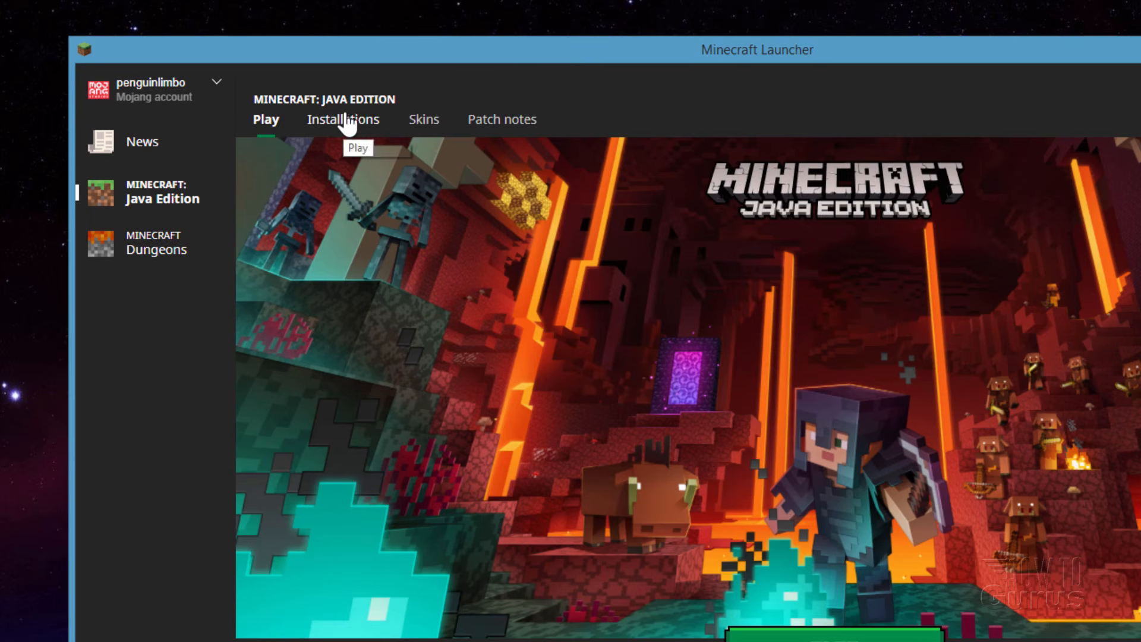
pyautogui.click(428, 125)
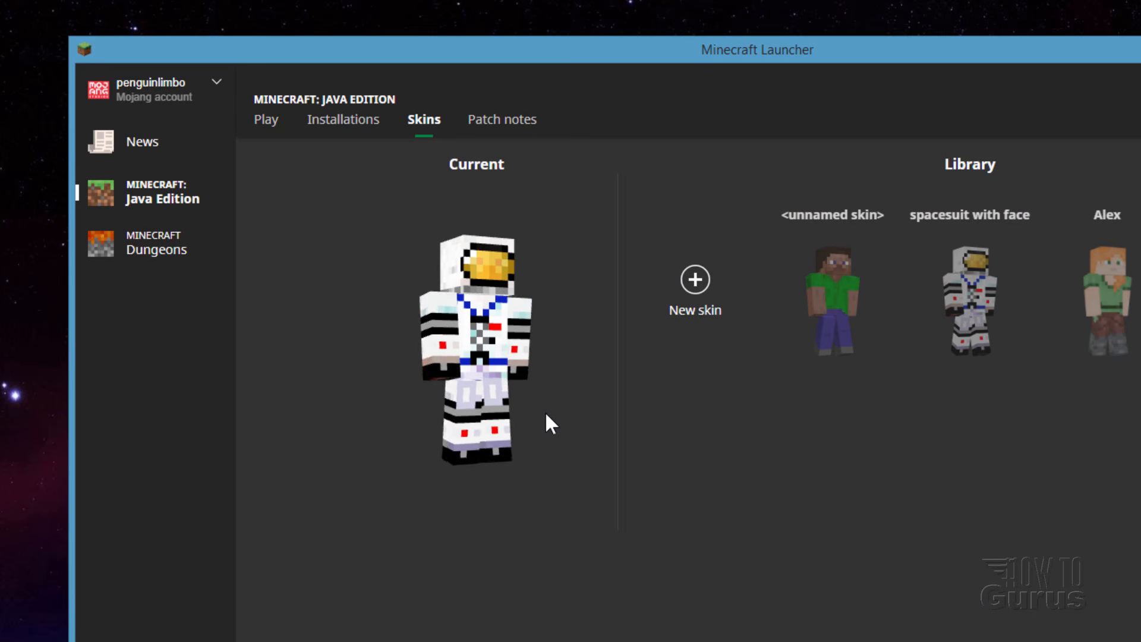
pyautogui.moveTo(969, 277)
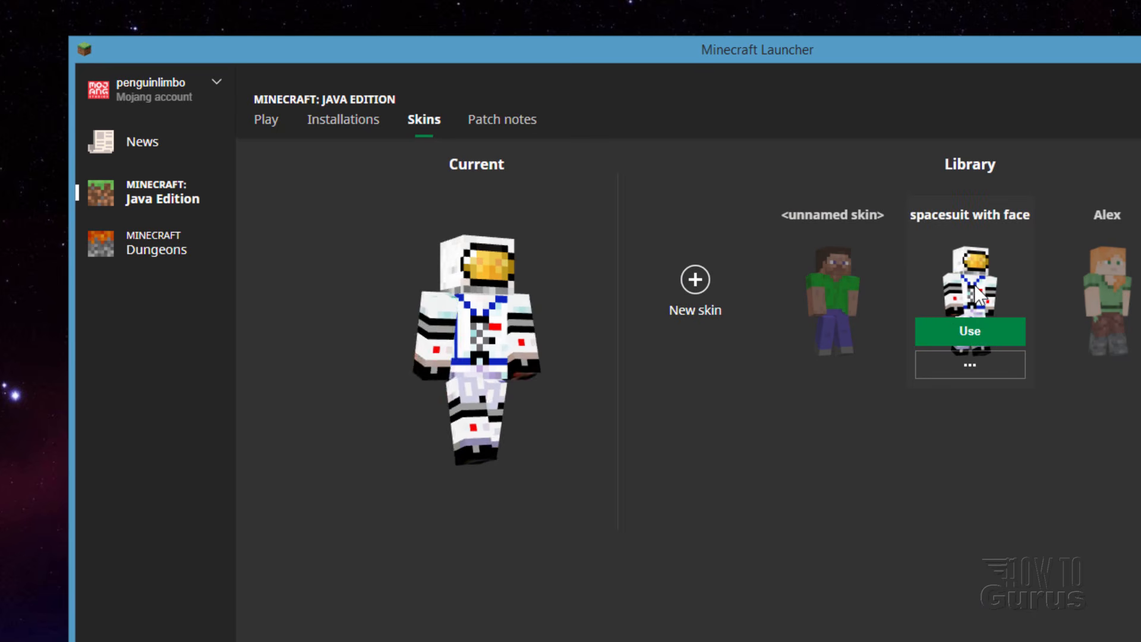
pyautogui.moveTo(822, 273)
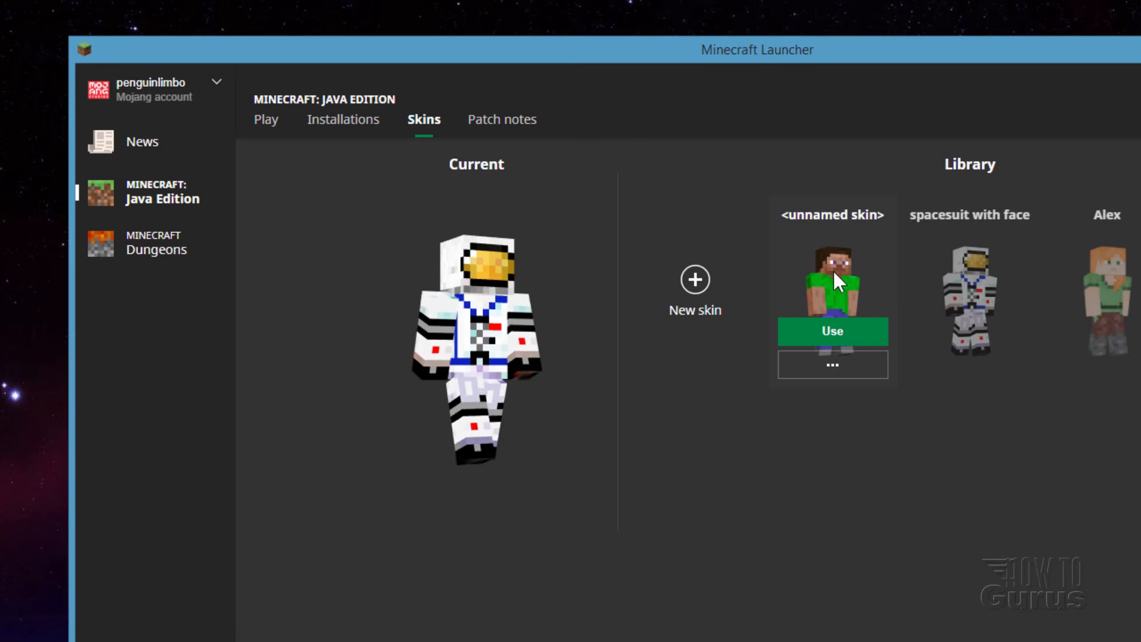
# Add 8aecf3bcbb5b4b6ebe2a5940ecbf57f1d3af88a8.png as a new Classic-model skin, leave it unnamed, and use it as the current skin
pyautogui.click(691, 280)
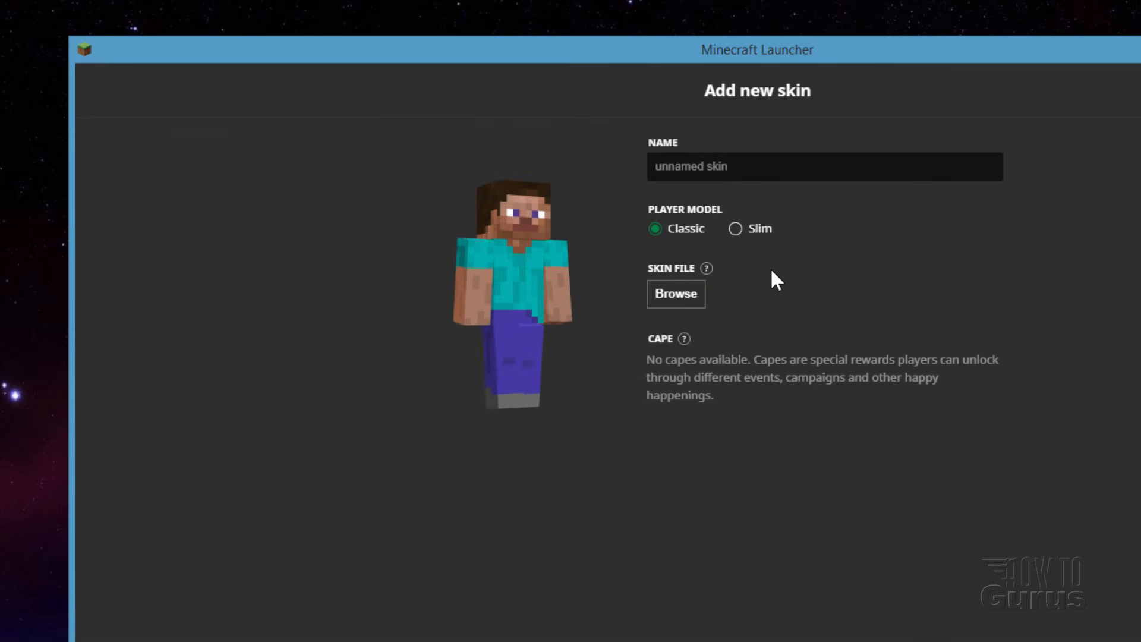
pyautogui.click(674, 297)
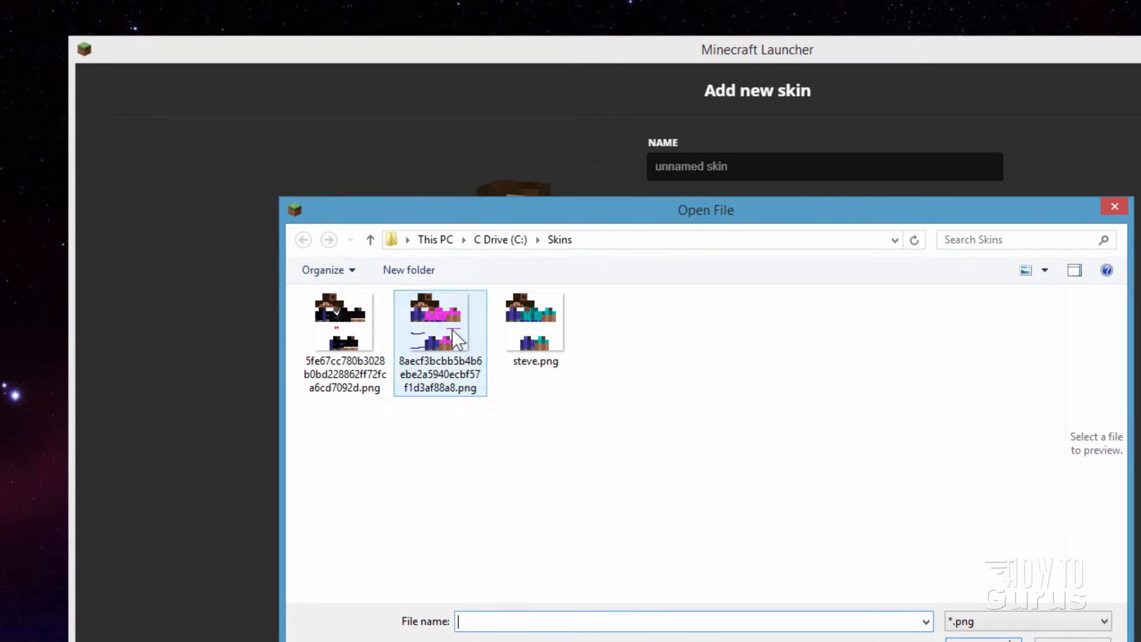
pyautogui.click(443, 324)
pyautogui.click(984, 640)
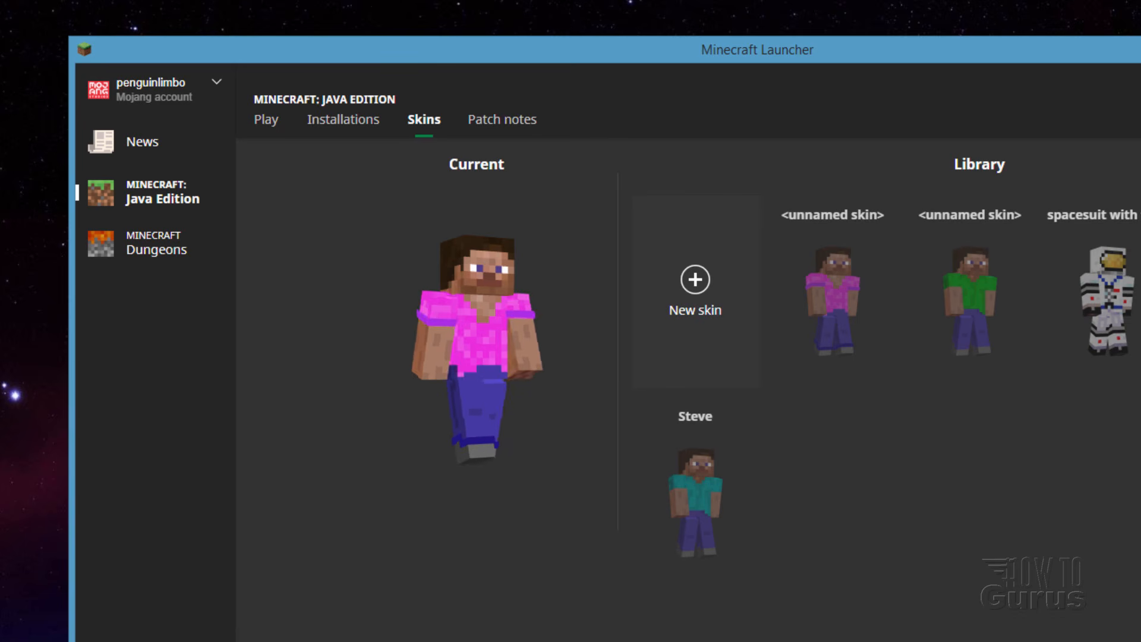
# Use the "spacesuit with face" skin from the library as the current skin
pyautogui.moveTo(543, 331)
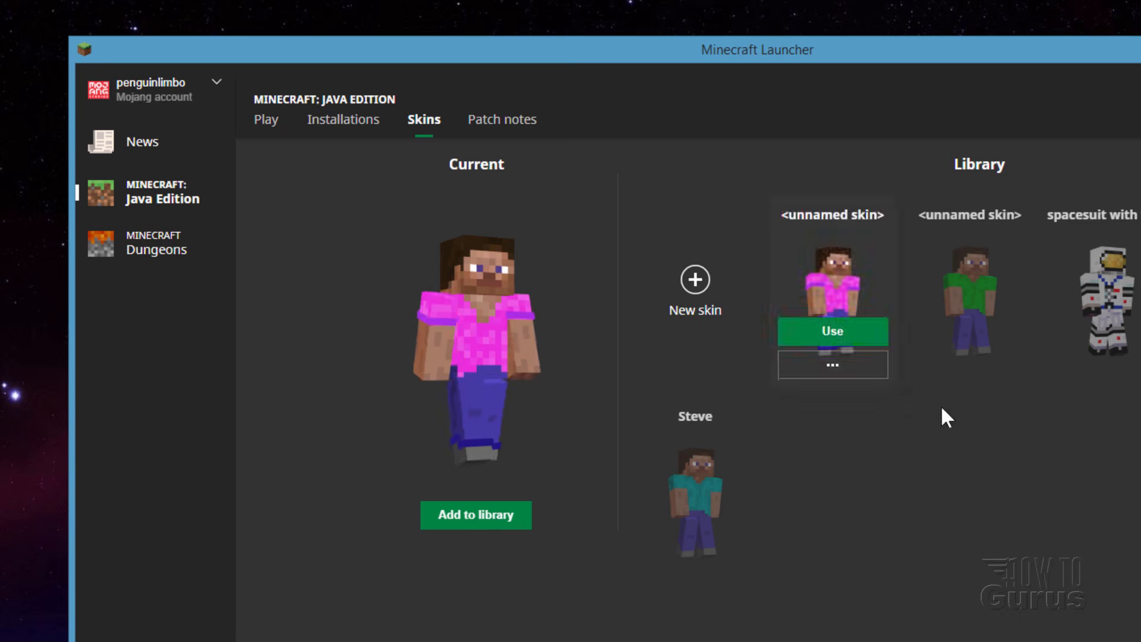
pyautogui.moveTo(1104, 285)
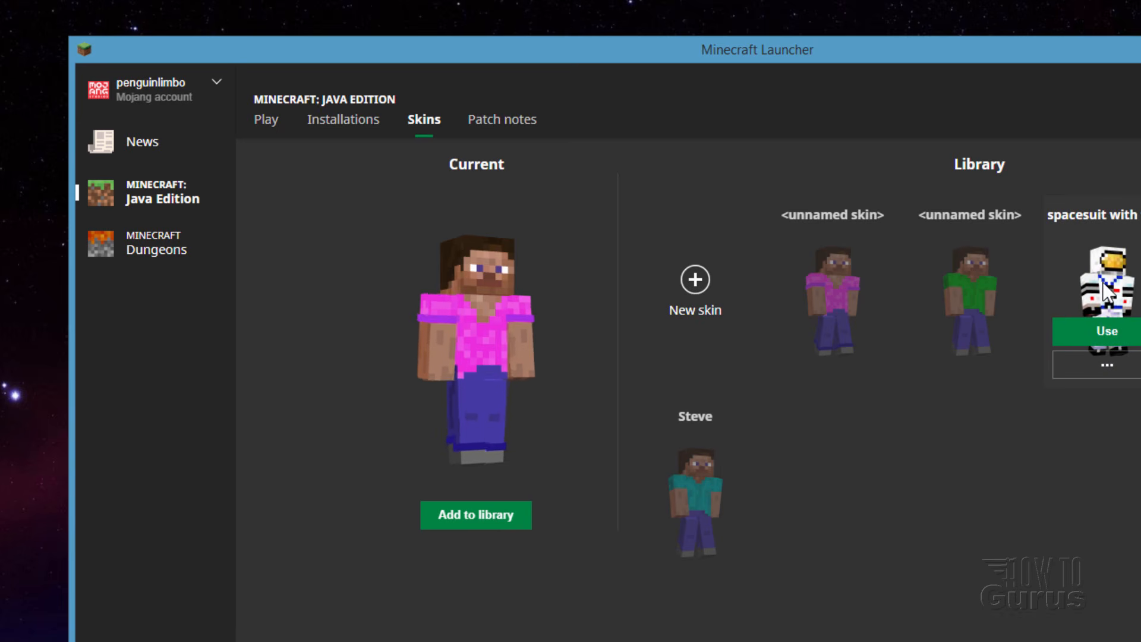
pyautogui.click(1109, 327)
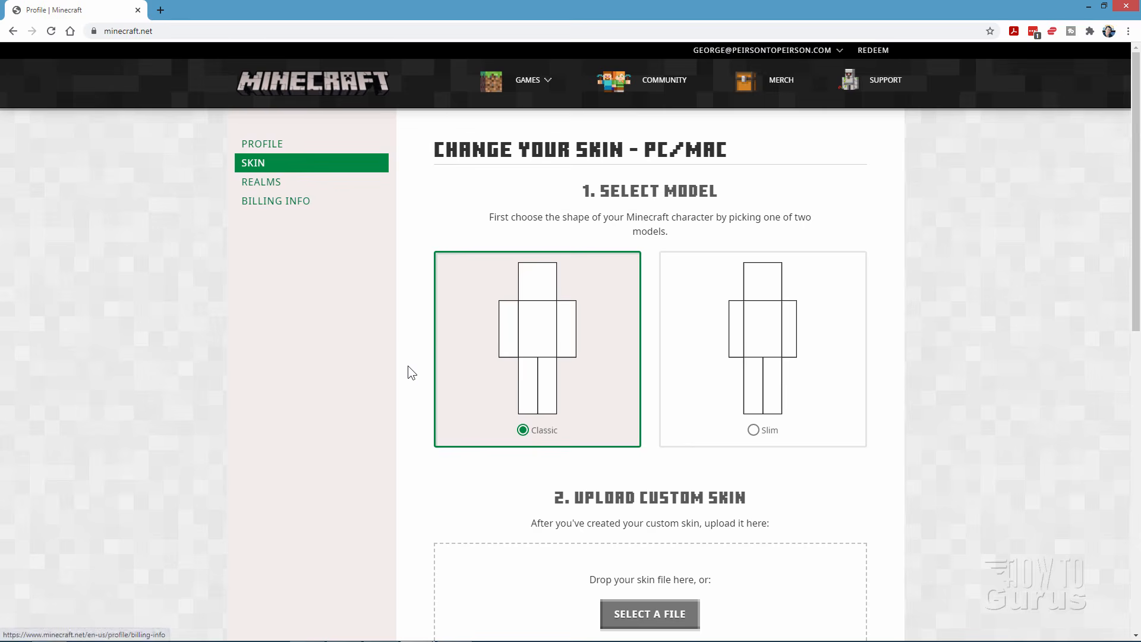
# On the minecraft.net skin page, select the magenta-shirt skin PNG as the custom skin for the Classic model and upload it
pyautogui.scroll(-1, 419, 373)
pyautogui.scroll(-5, 419, 373)
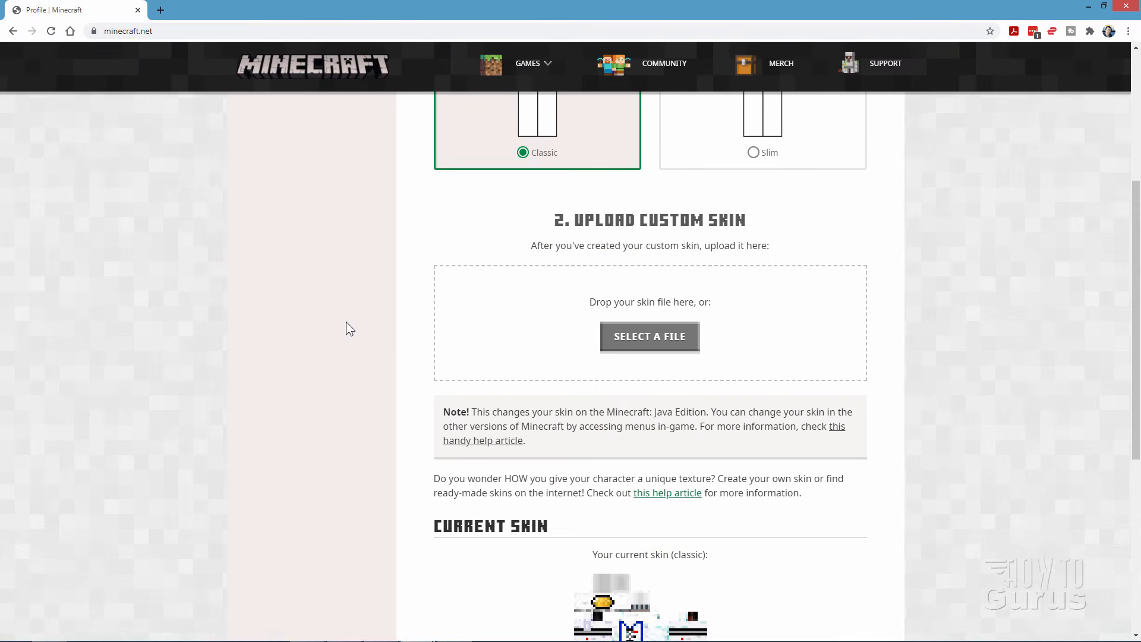
pyautogui.scroll(-3, 345, 325)
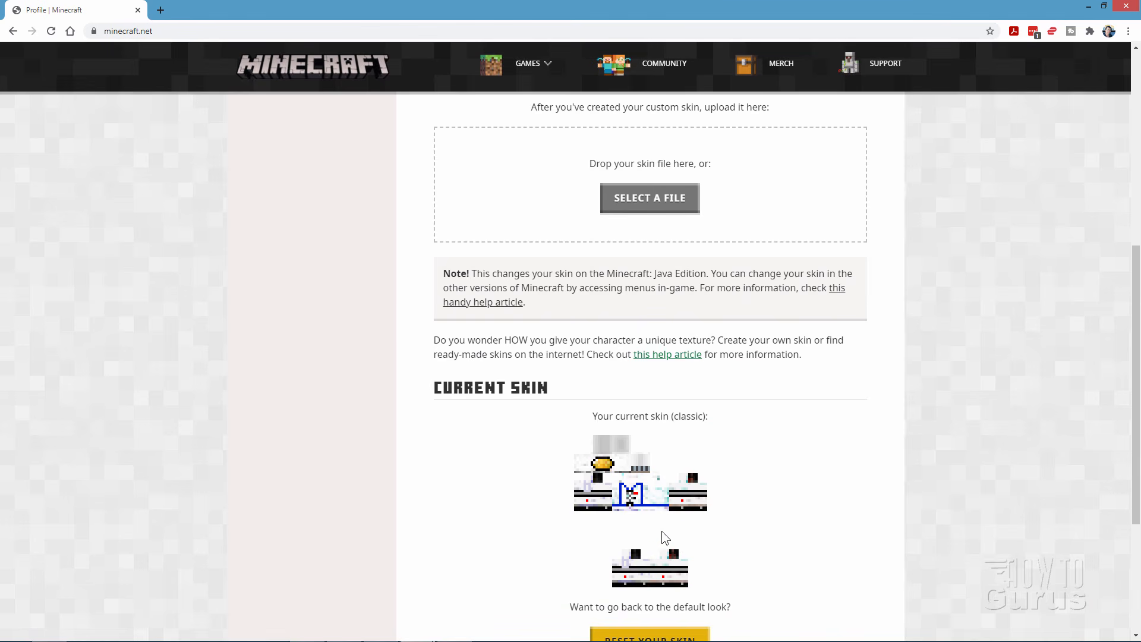
pyautogui.scroll(1, 392, 375)
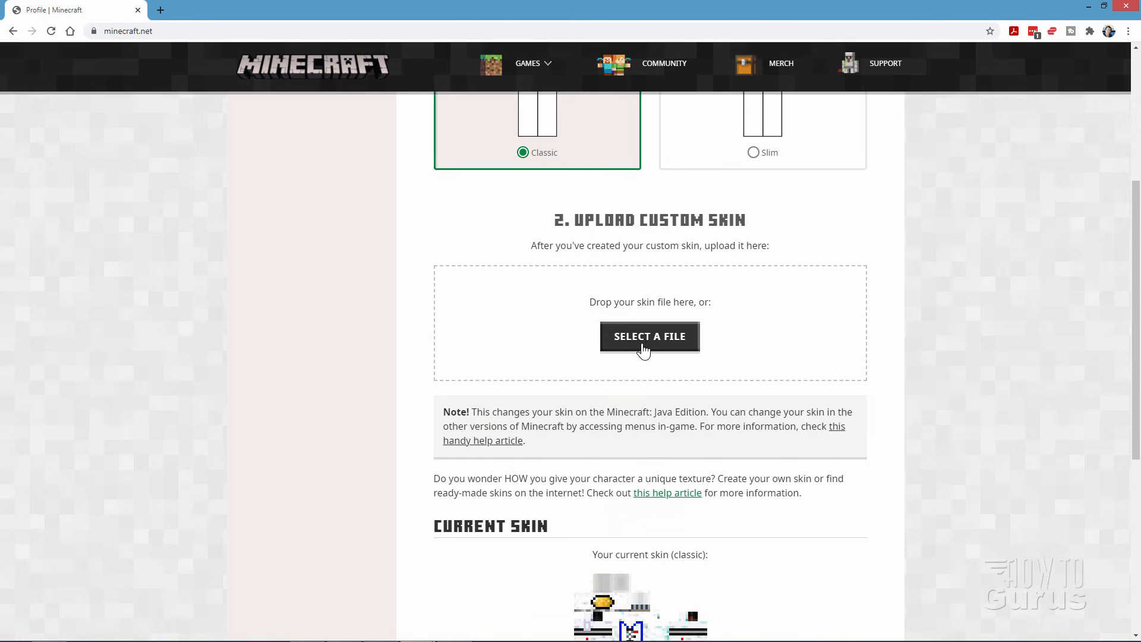
pyautogui.click(644, 350)
pyautogui.click(399, 208)
pyautogui.click(910, 519)
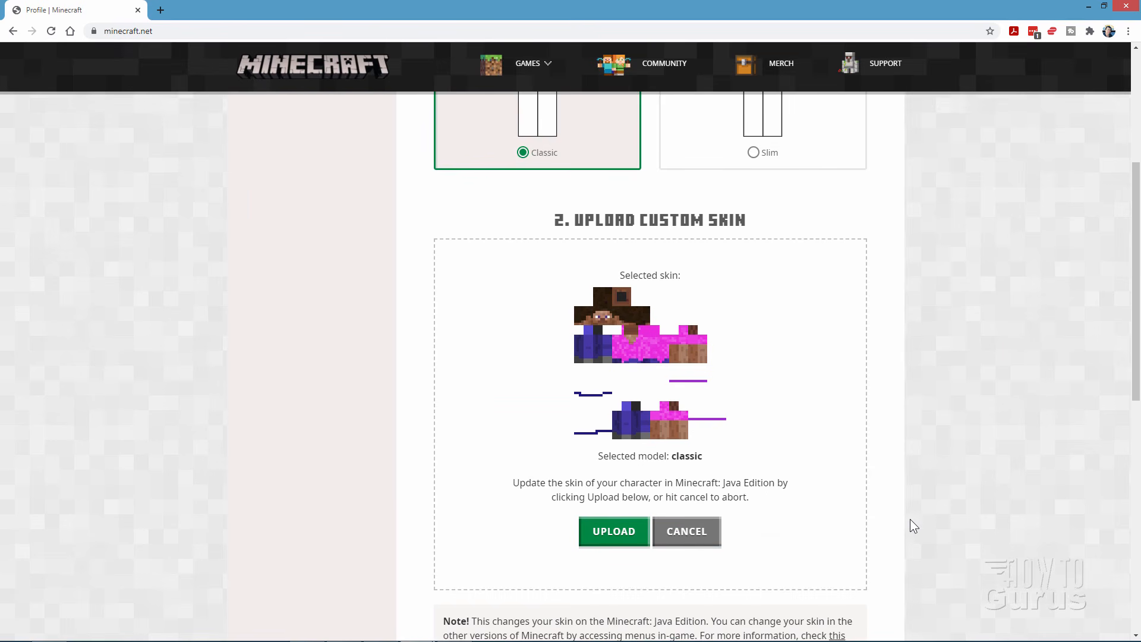
pyautogui.scroll(-5, 858, 440)
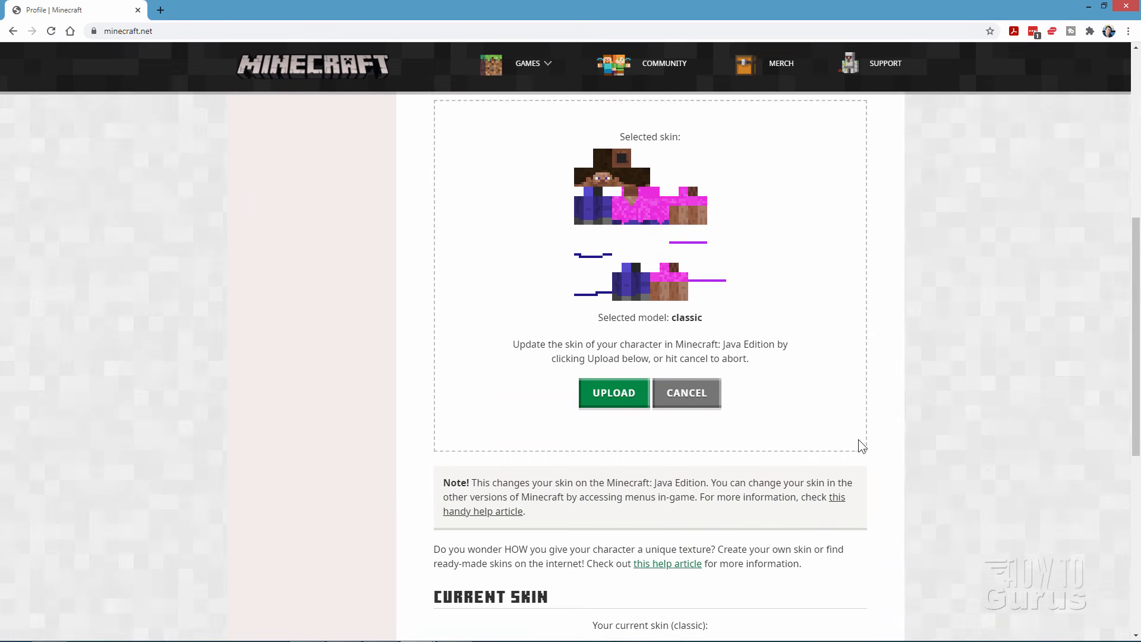
pyautogui.scroll(3, 772, 434)
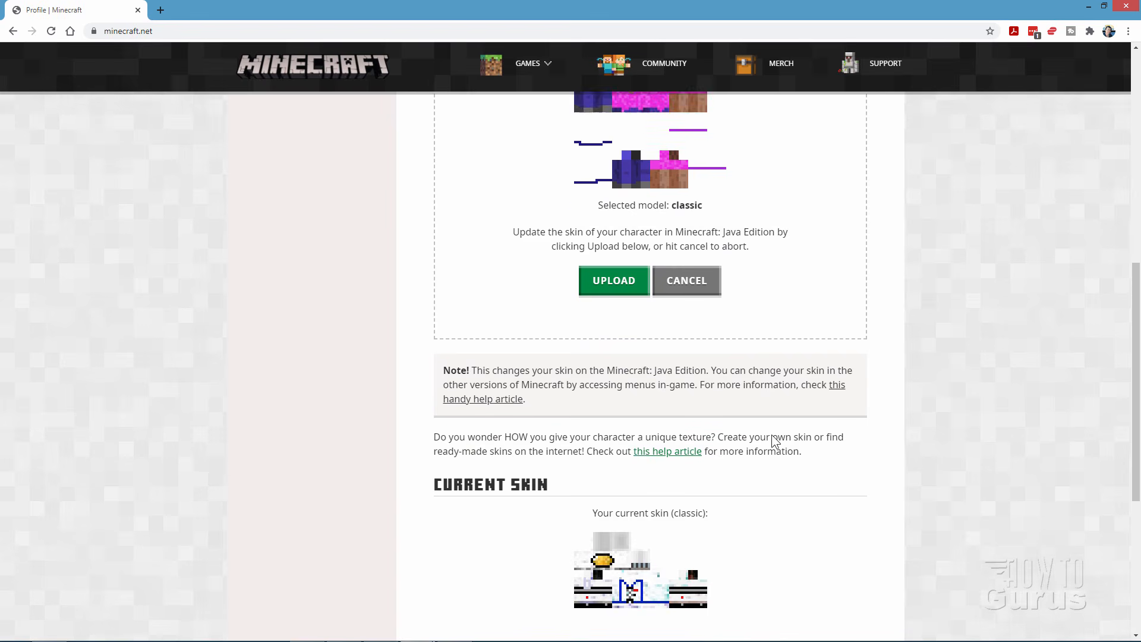
pyautogui.click(613, 395)
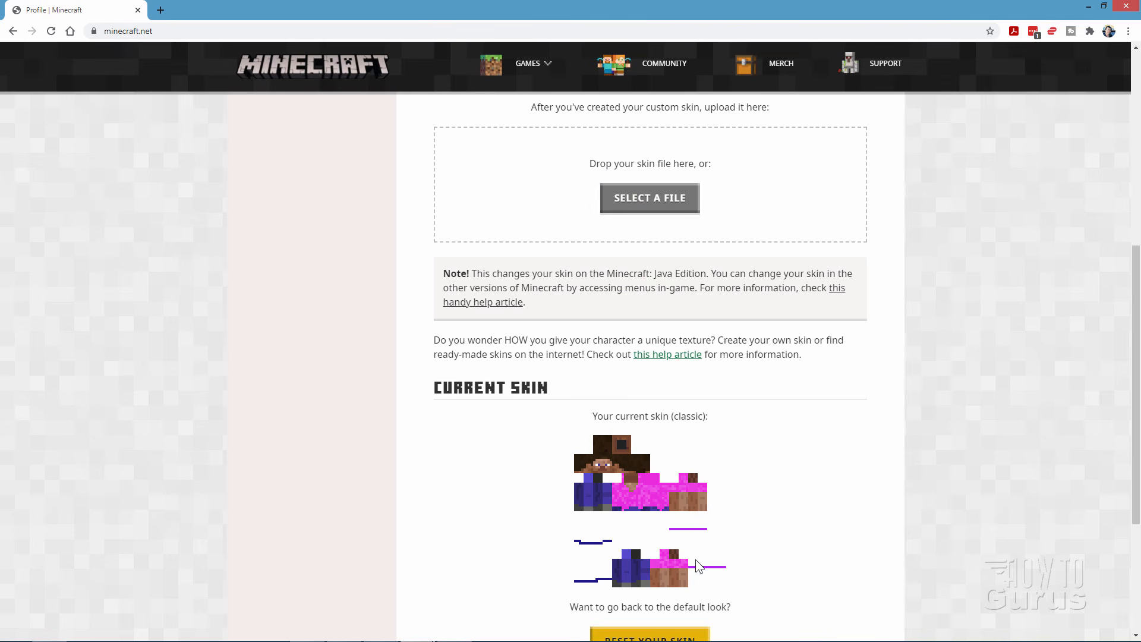
# Reset the account's current skin to the default look and return to the model selection
pyautogui.scroll(-3, 737, 511)
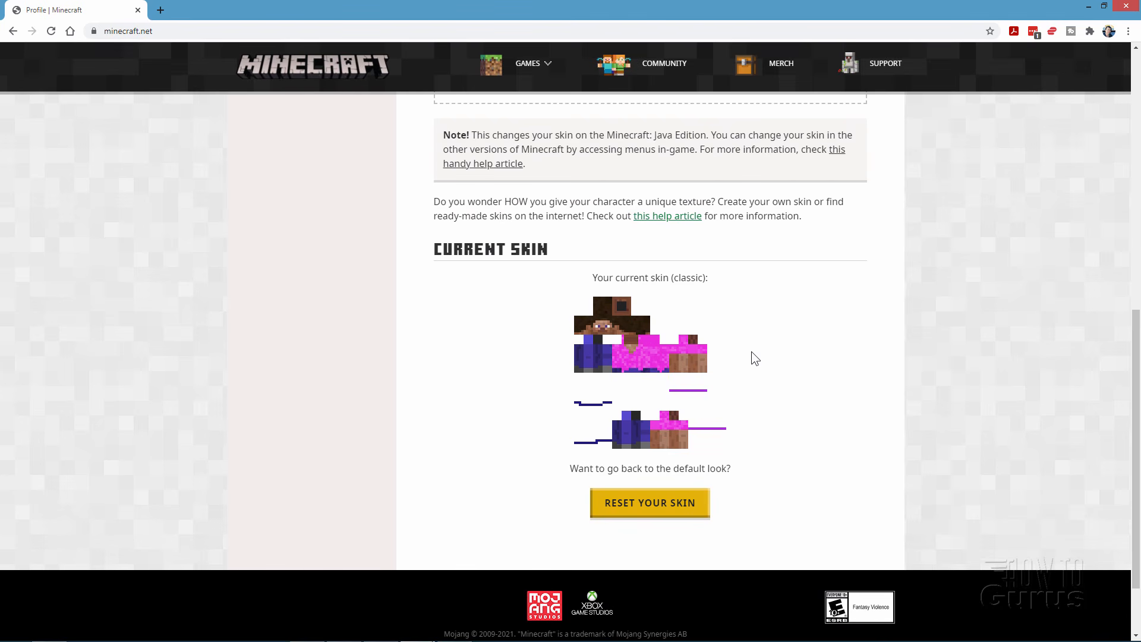
pyautogui.click(656, 504)
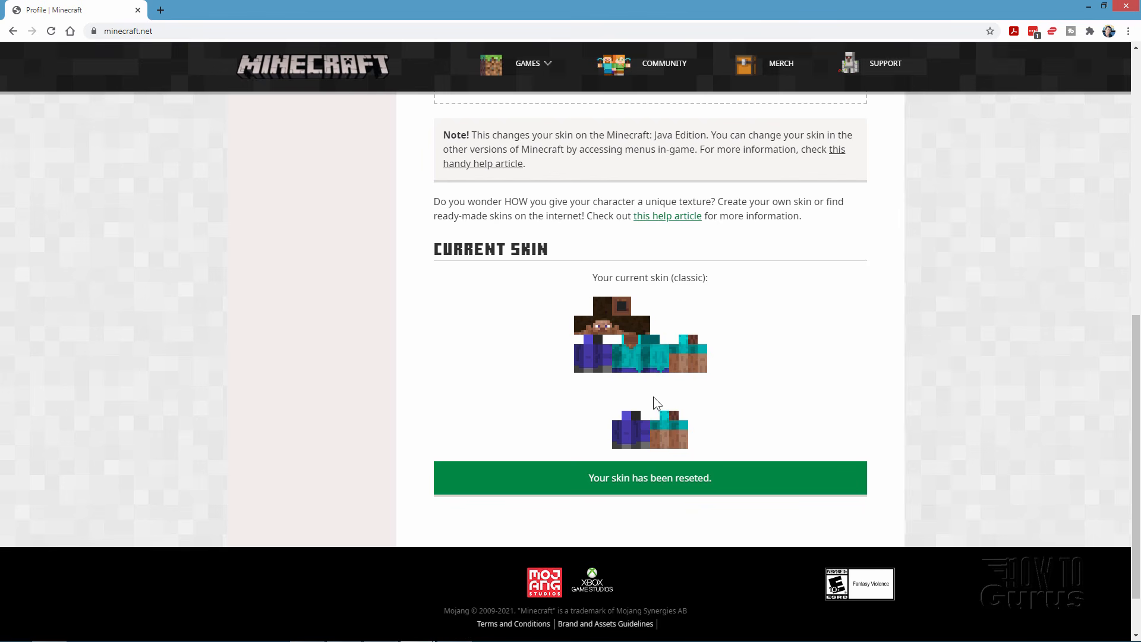
pyautogui.scroll(10, 764, 351)
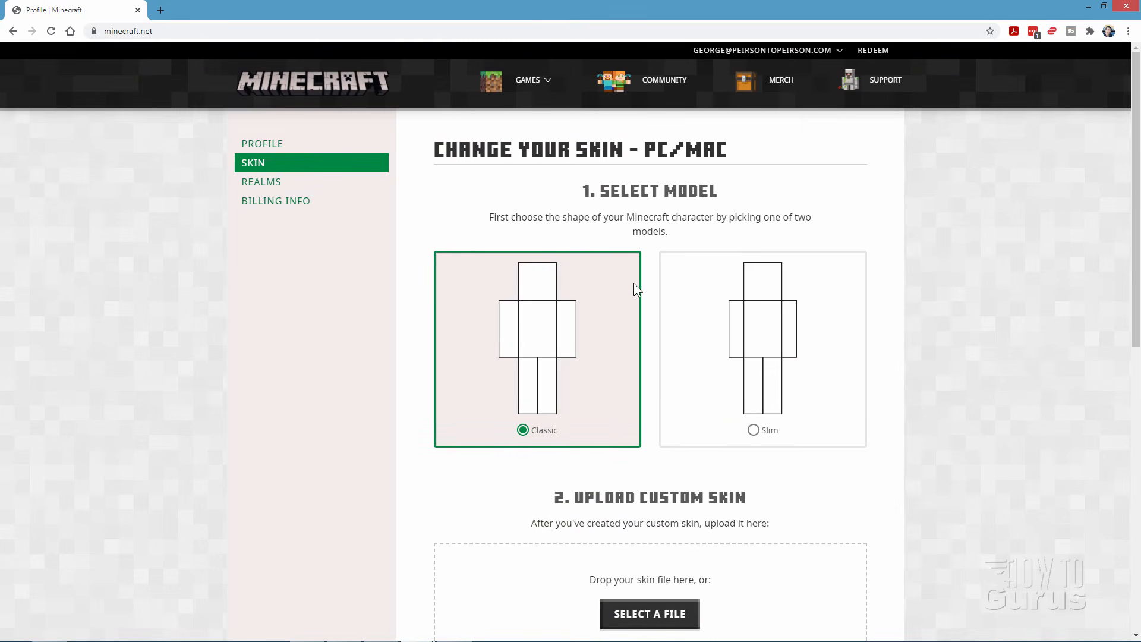